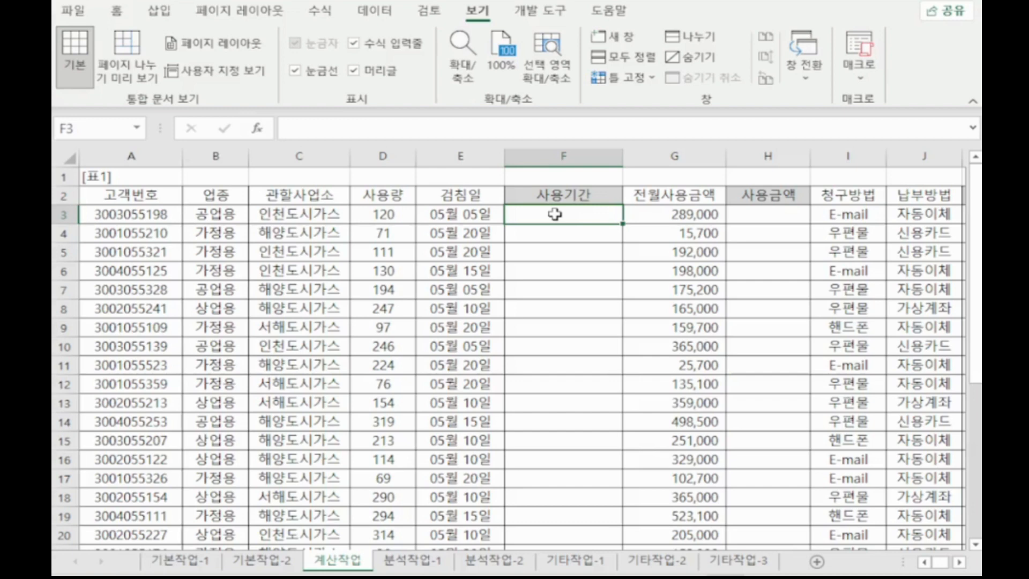
Step: Switch to the Notepad notes and add the heading "edate함수" in the blank area below the existing formula
click(597, 577)
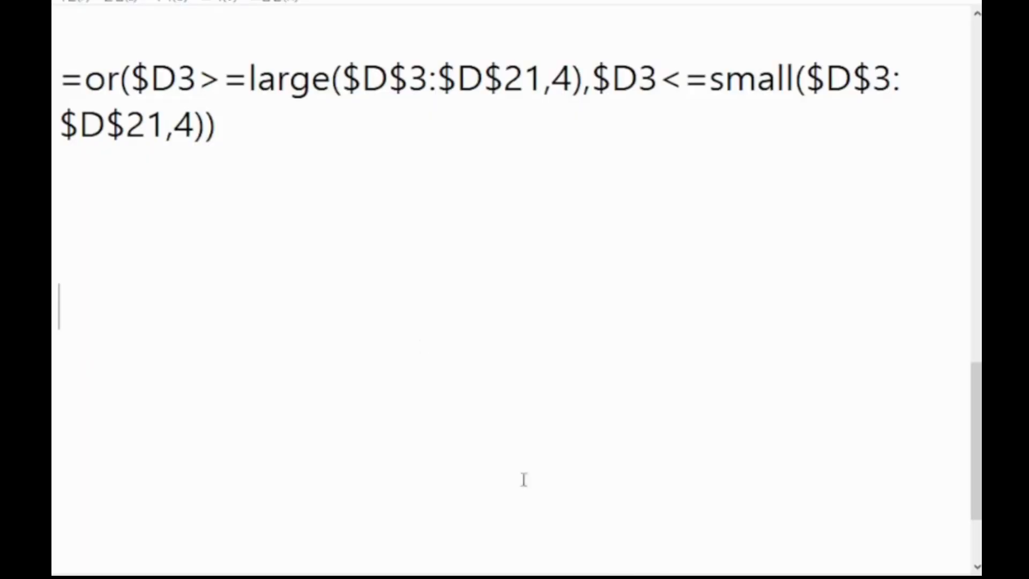
scroll(281, 164, down, 1)
click(189, 58)
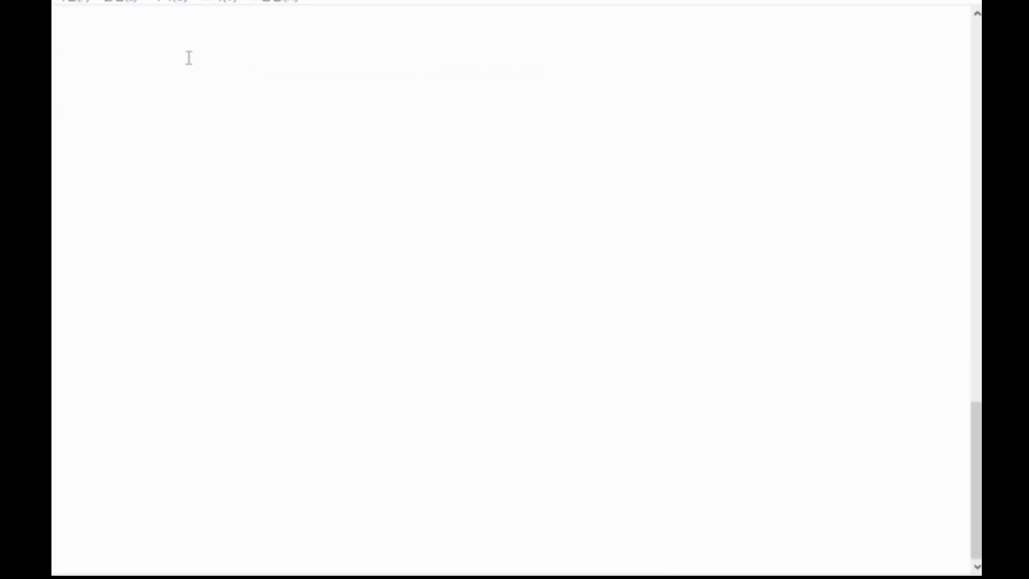
text(edate)
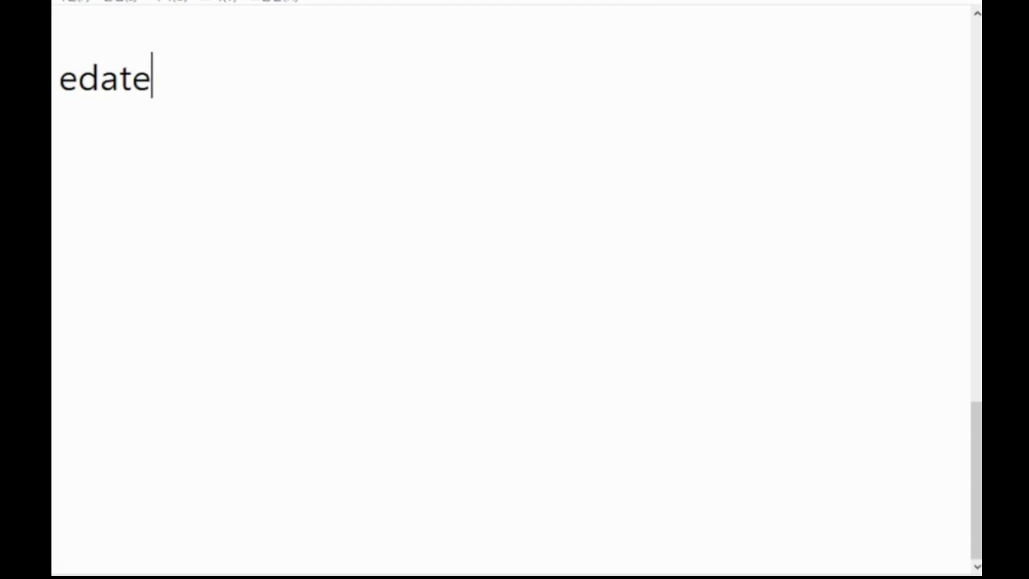
text(함수)
key(Return)
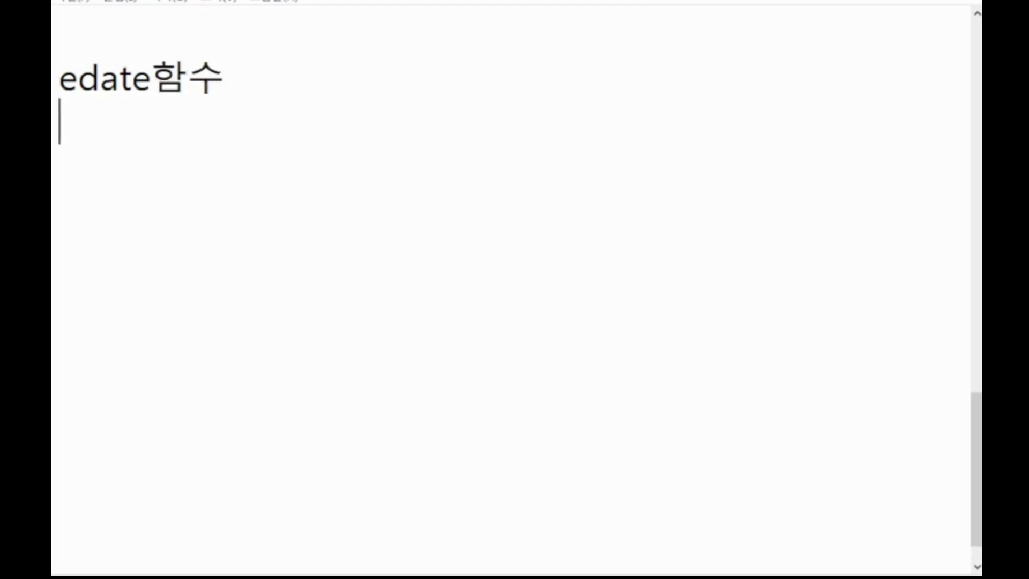
Step: Write the description "기준일 부터 경과한 개월의 날짜를 구함" under the edate heading
text(기준)
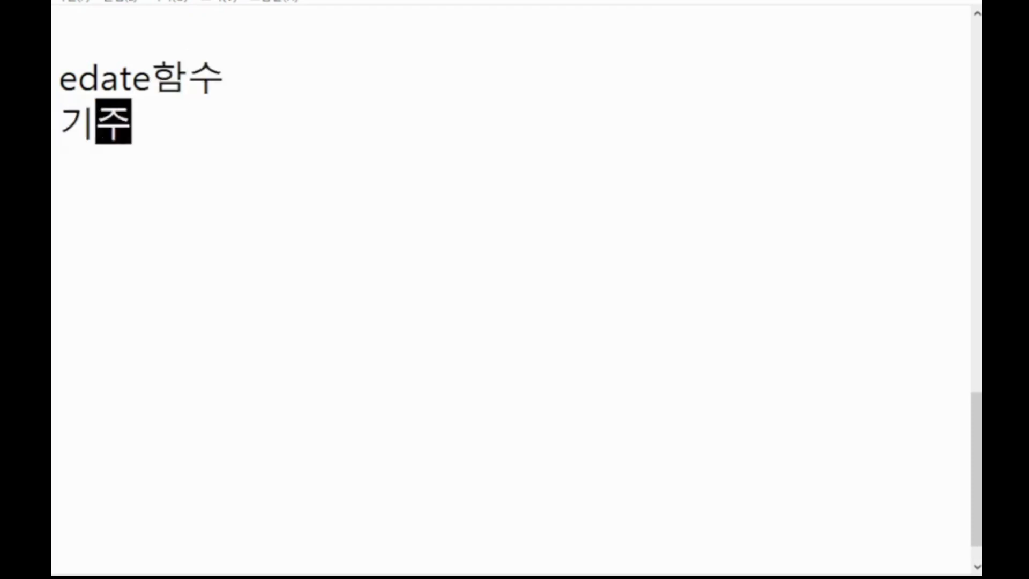
text(일 부)
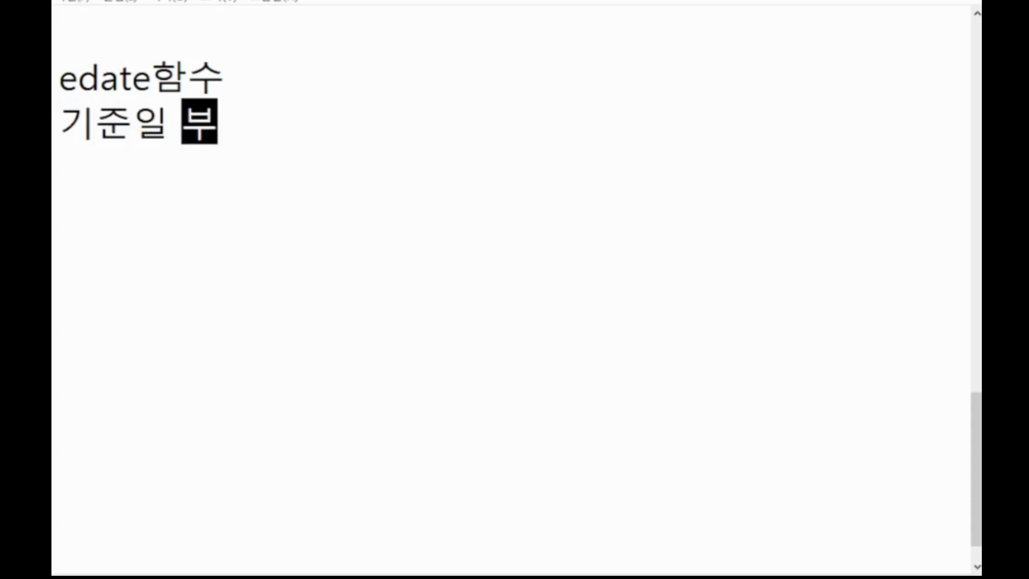
text(터 경과한 )
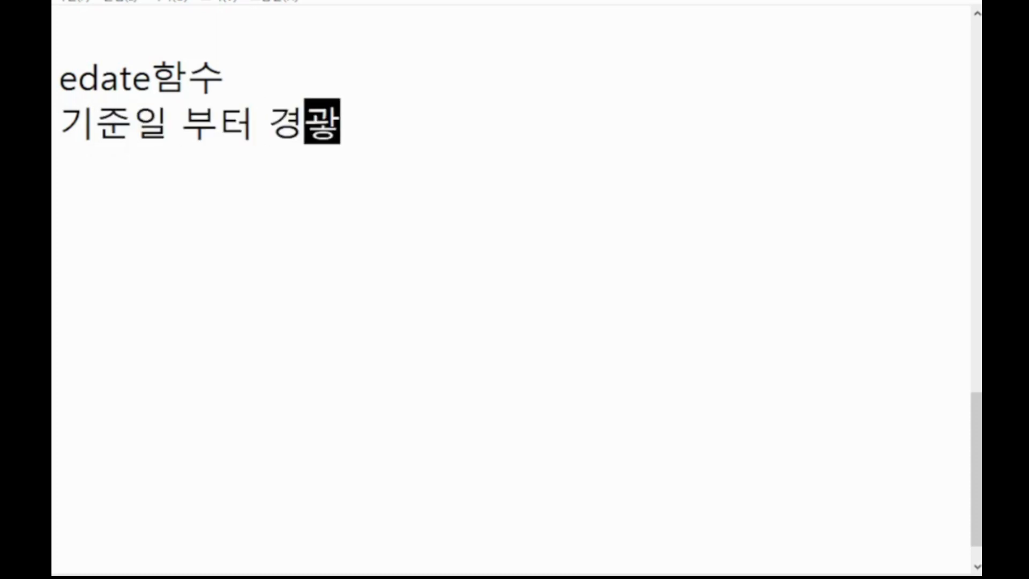
text(개월의 )
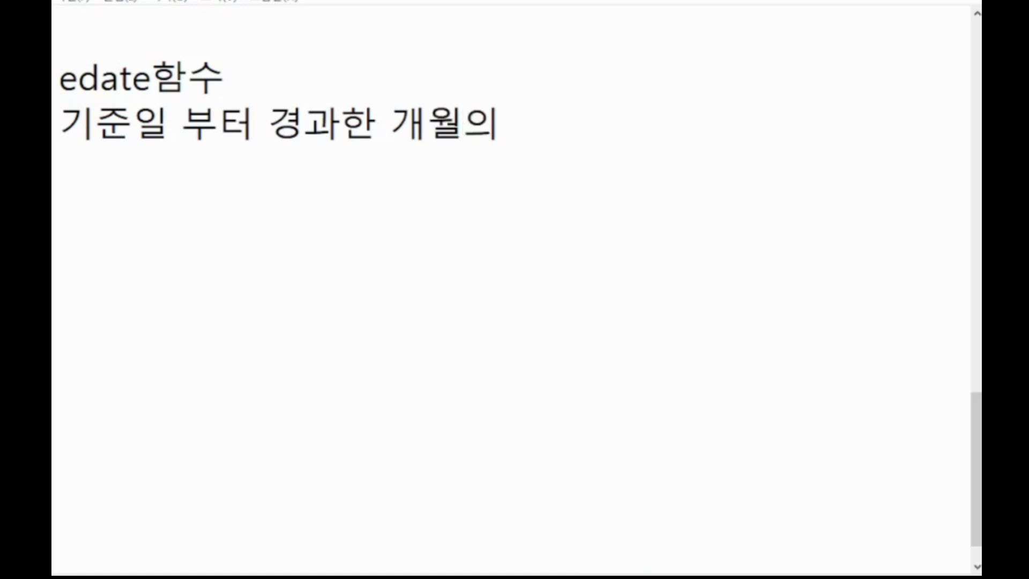
text(날짜를 구)
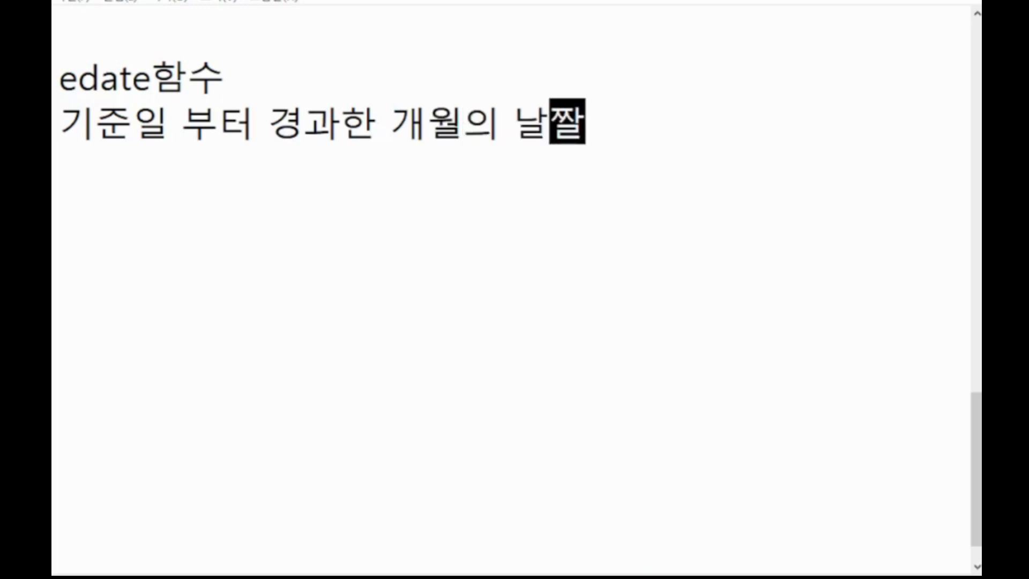
text(함)
key(Return)
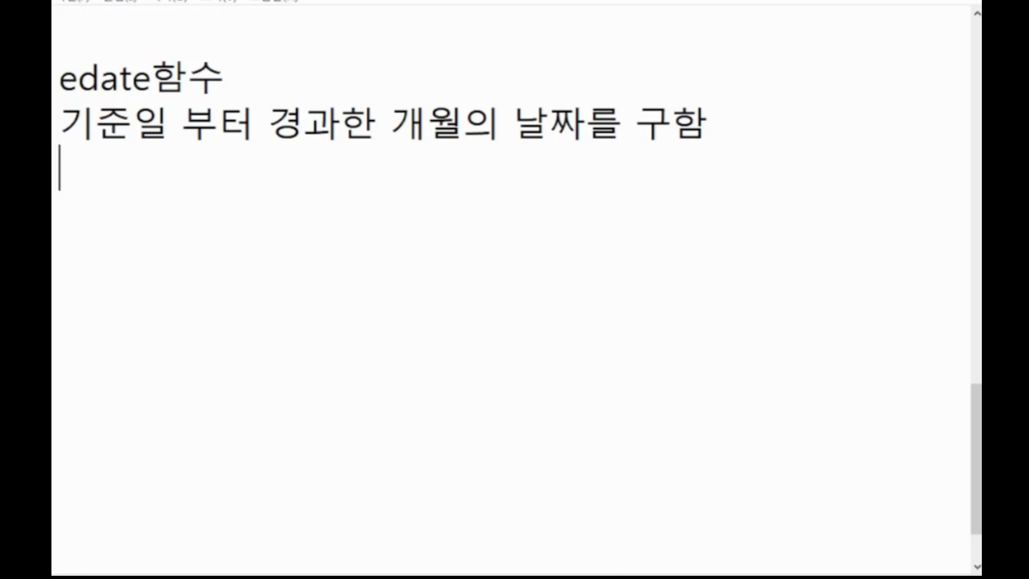
Step: Add the syntax line "=edate(기준일,경과한개월)" below the edate description
text(=ed)
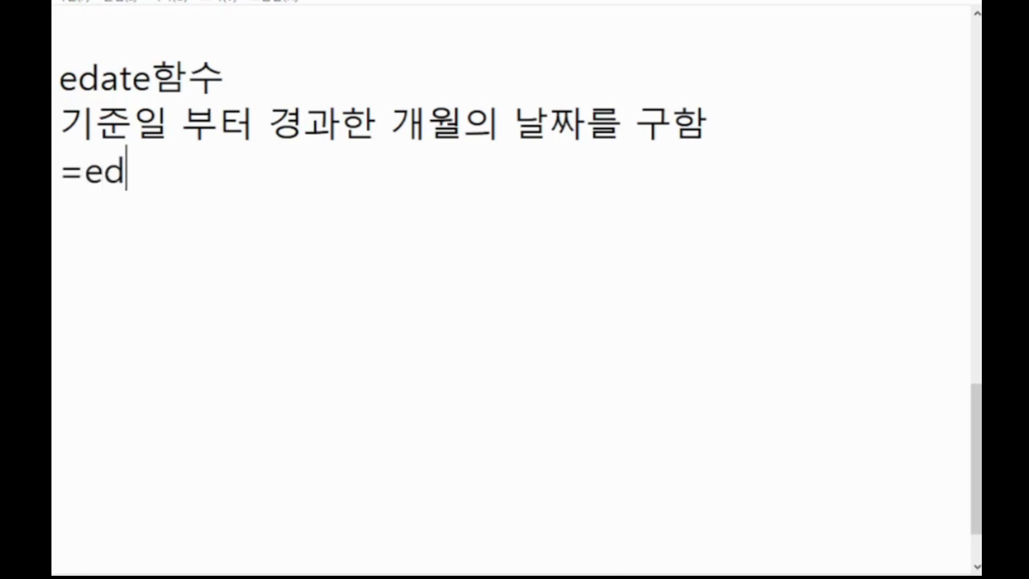
text(ate(기)
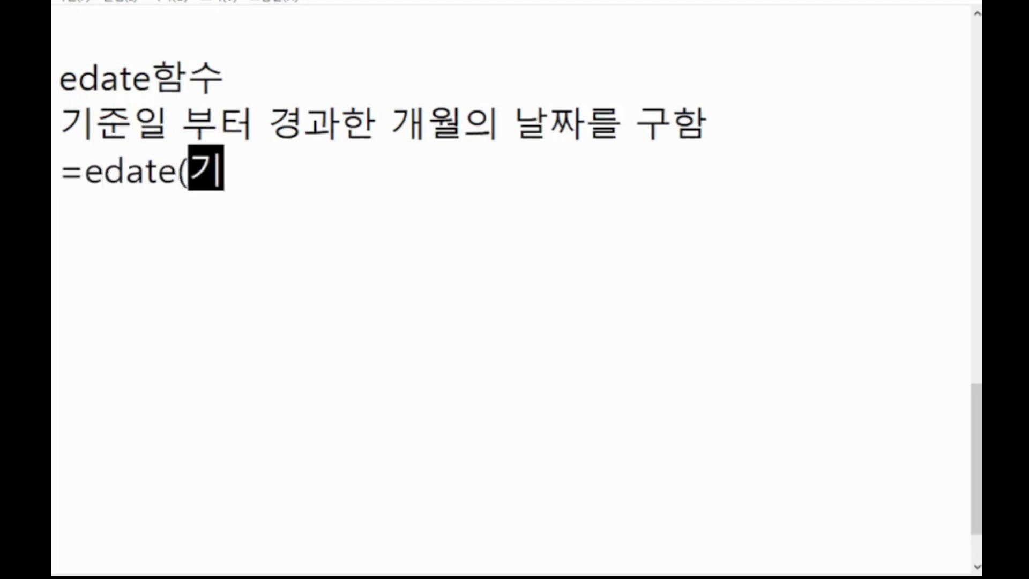
text(준일,)
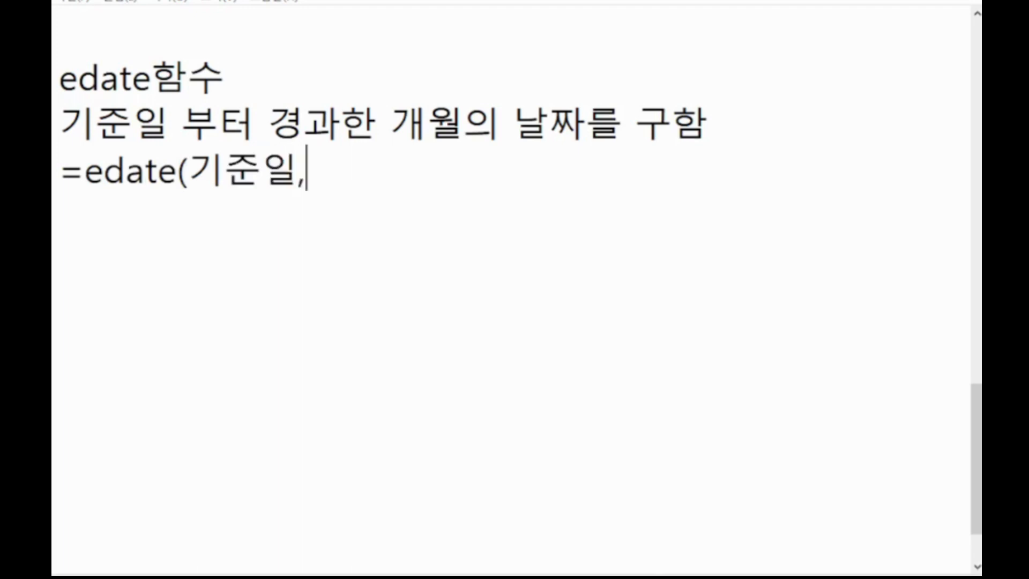
text(경고한개월)
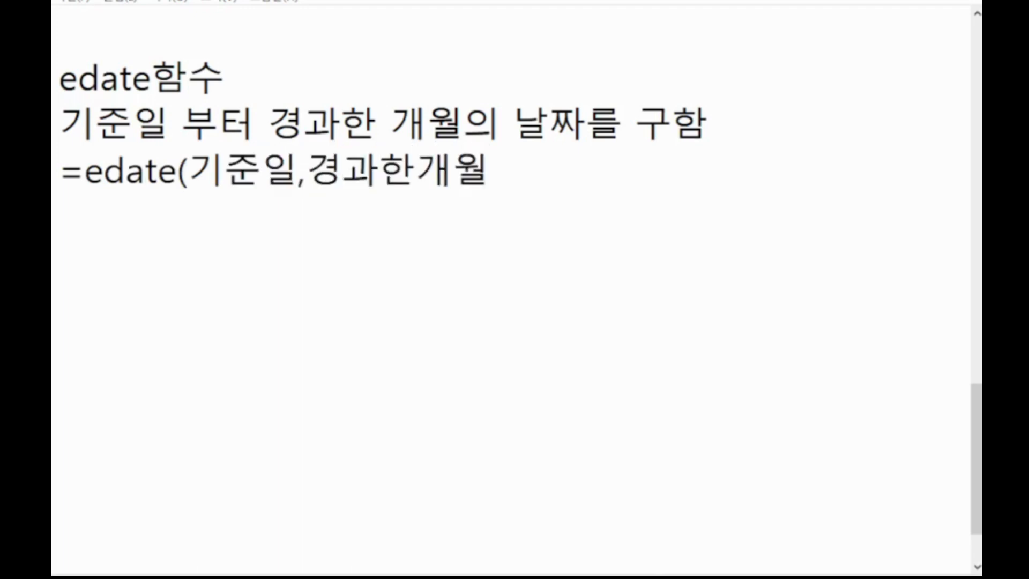
text())
Step: Switch to Excel and enter an EDATE function in F3 with start date E3 and months -1
key(alt+Tab)
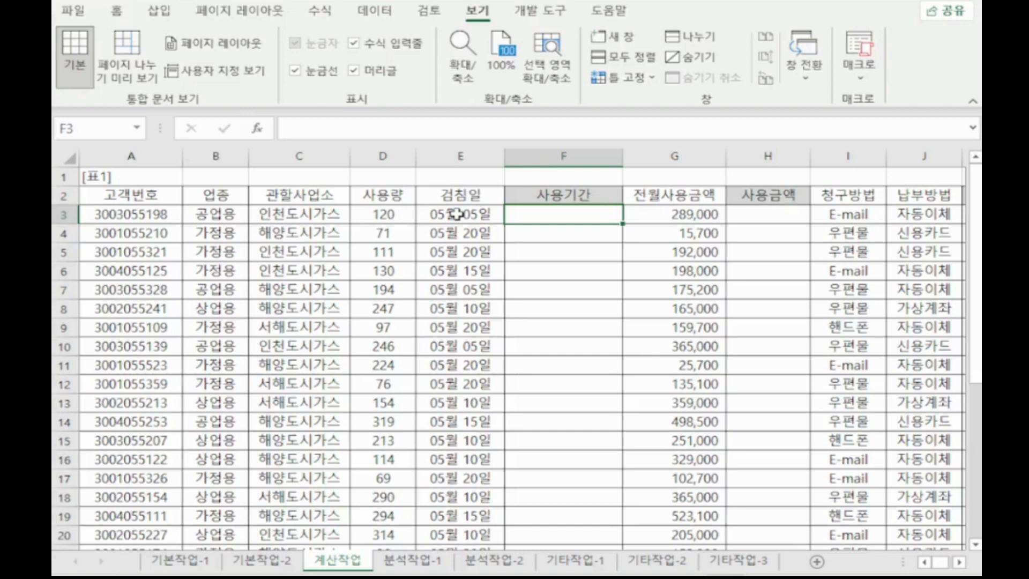
text(=e)
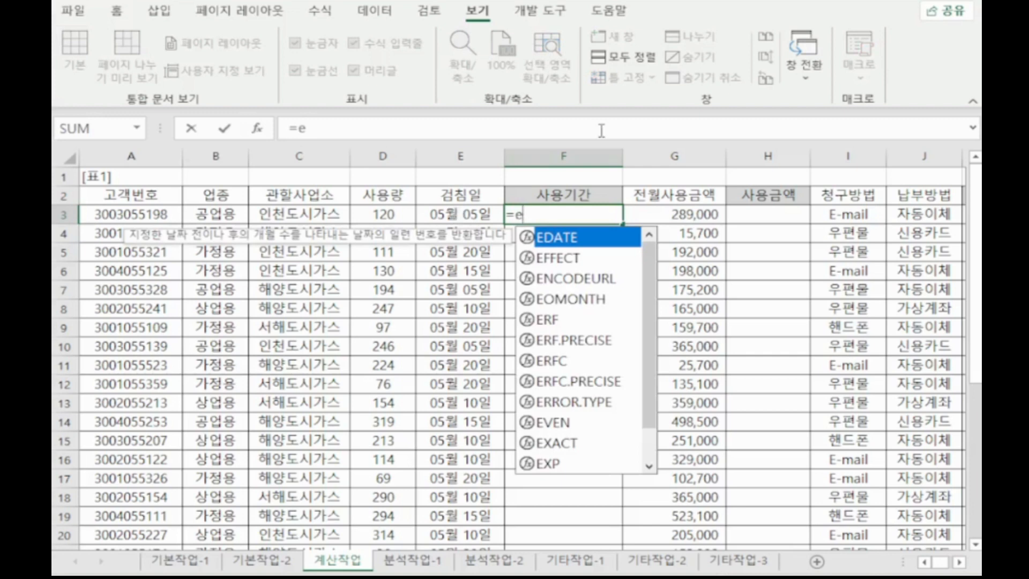
double_click(583, 244)
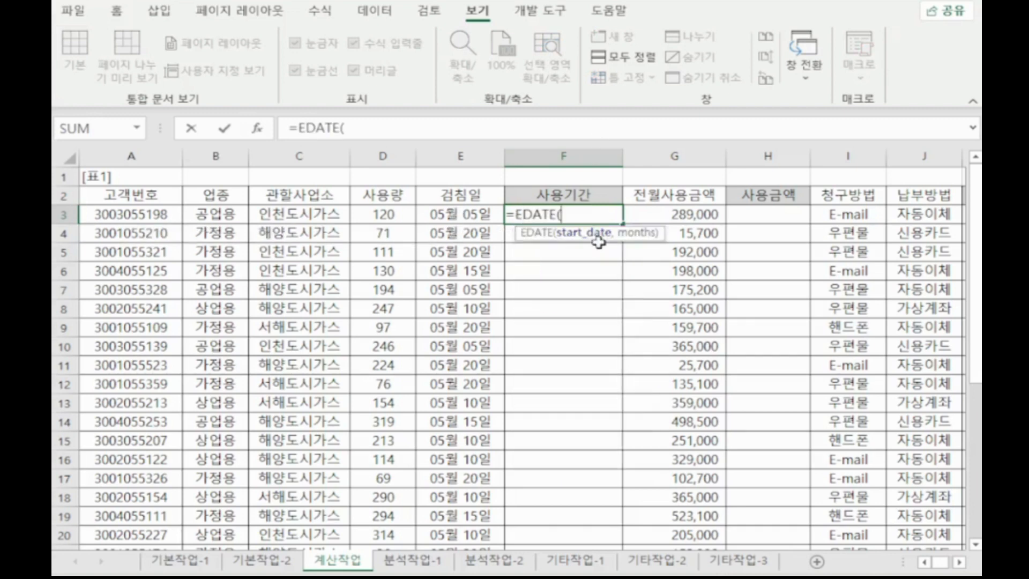
click(257, 128)
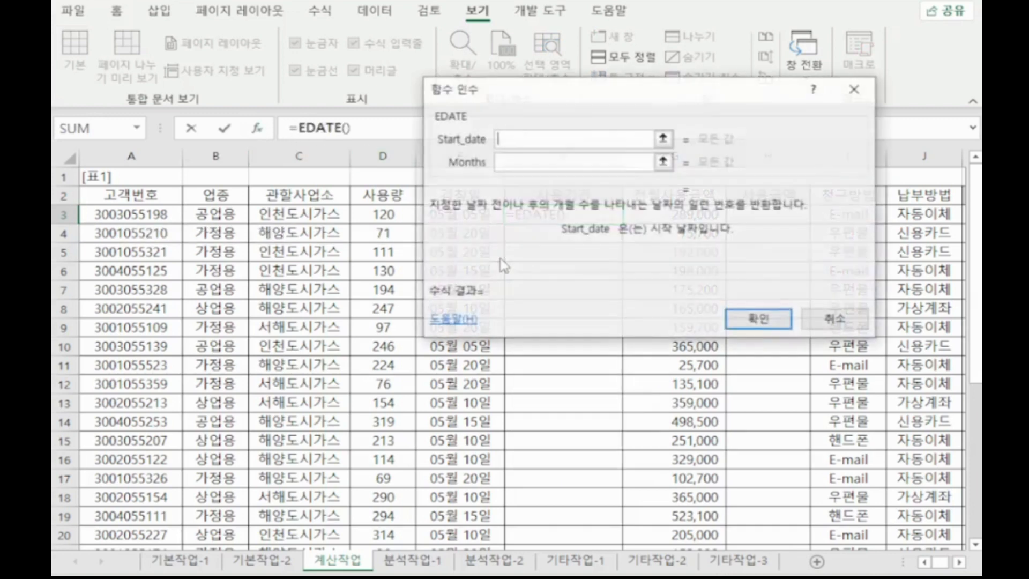
drag(498, 127, 683, 126)
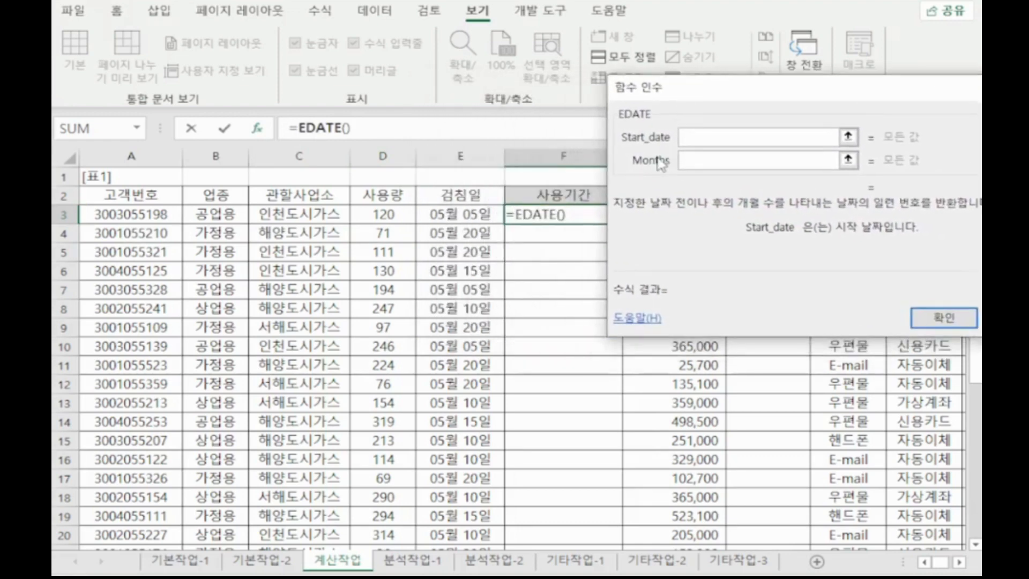
click(452, 216)
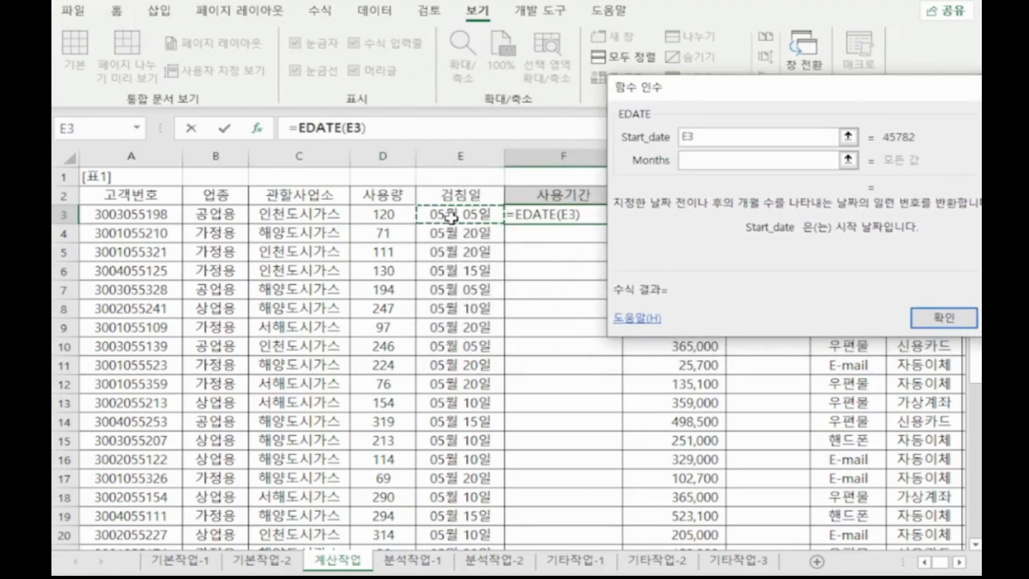
click(696, 164)
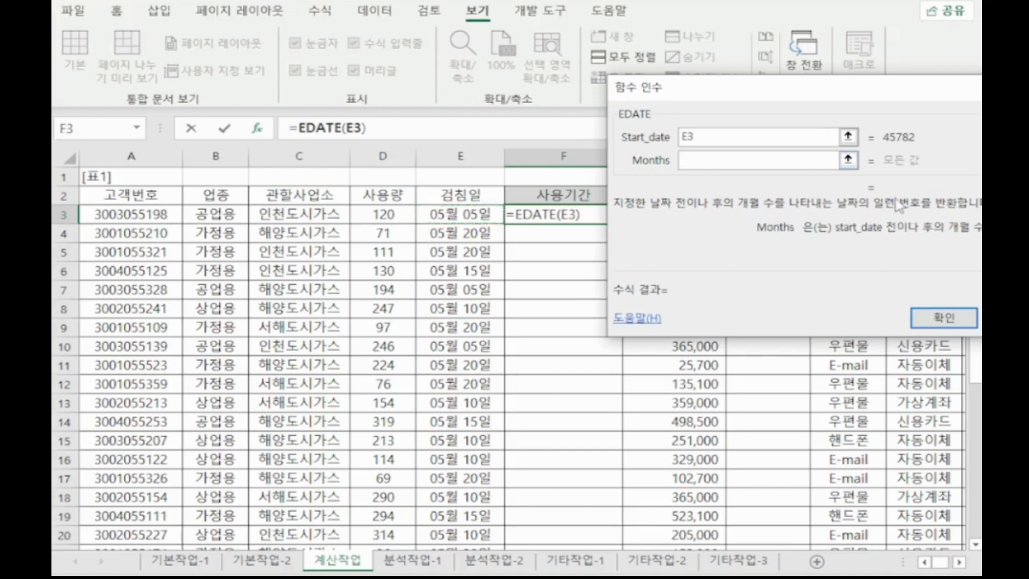
text(-1)
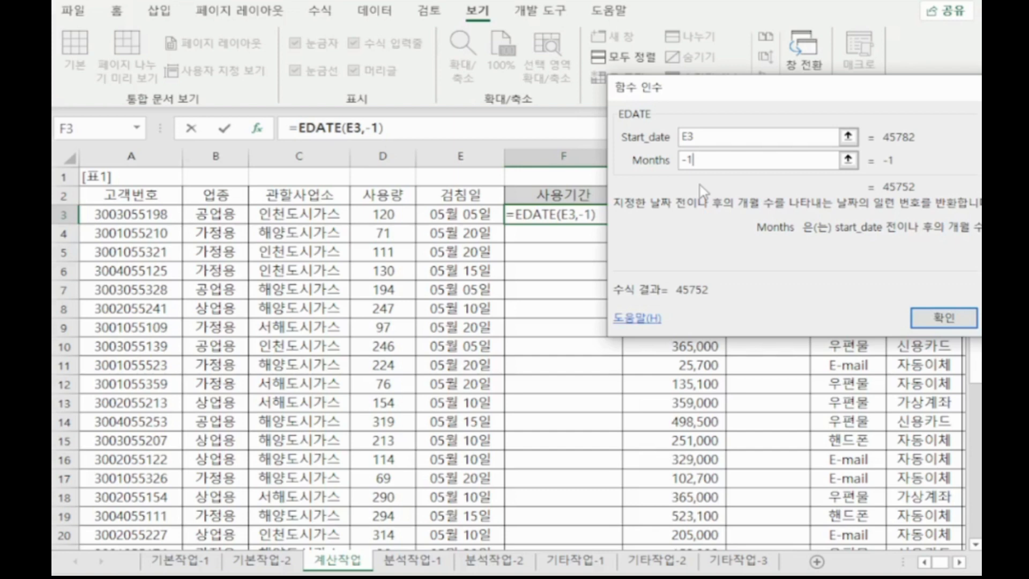
click(946, 317)
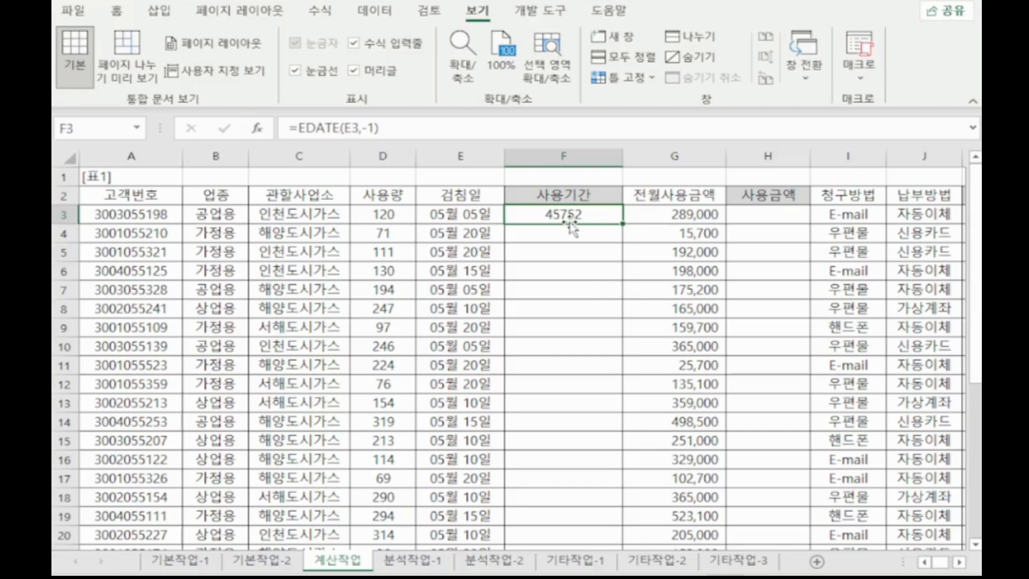
Step: Append +1 to the formula in F3, making it =EDATE(E3,-1)+1
click(424, 131)
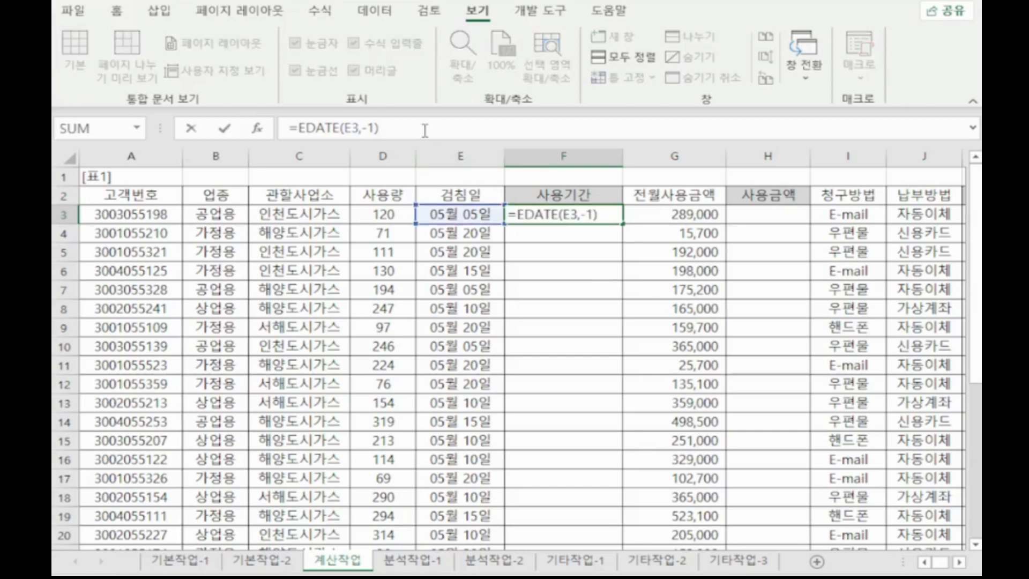
text(+1)
key(ctrl+Return)
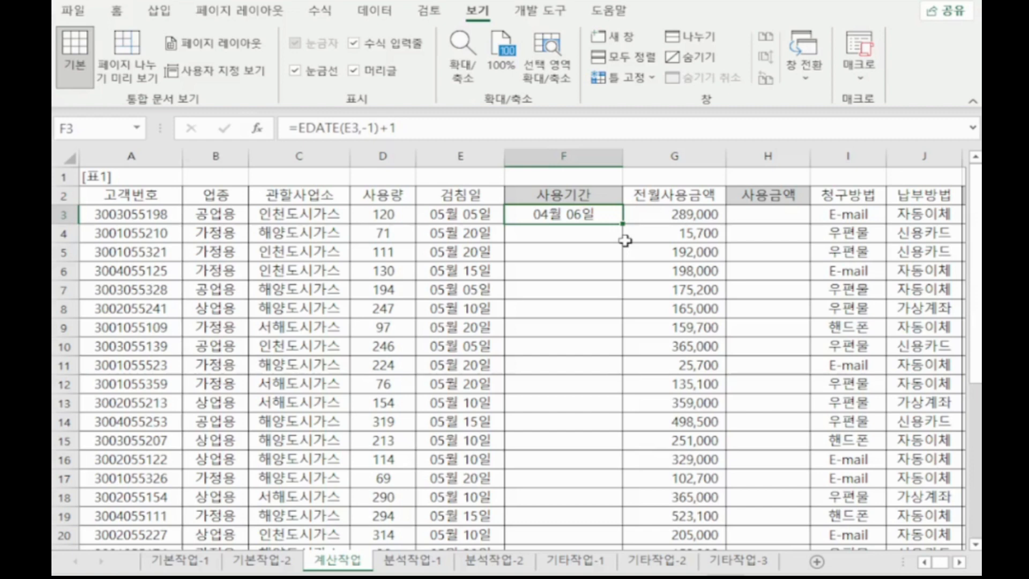
Step: Wrap the F3 formula in a TEXT function with EDATE(E3,-1)+1 as its value, and open the function's arguments
click(296, 129)
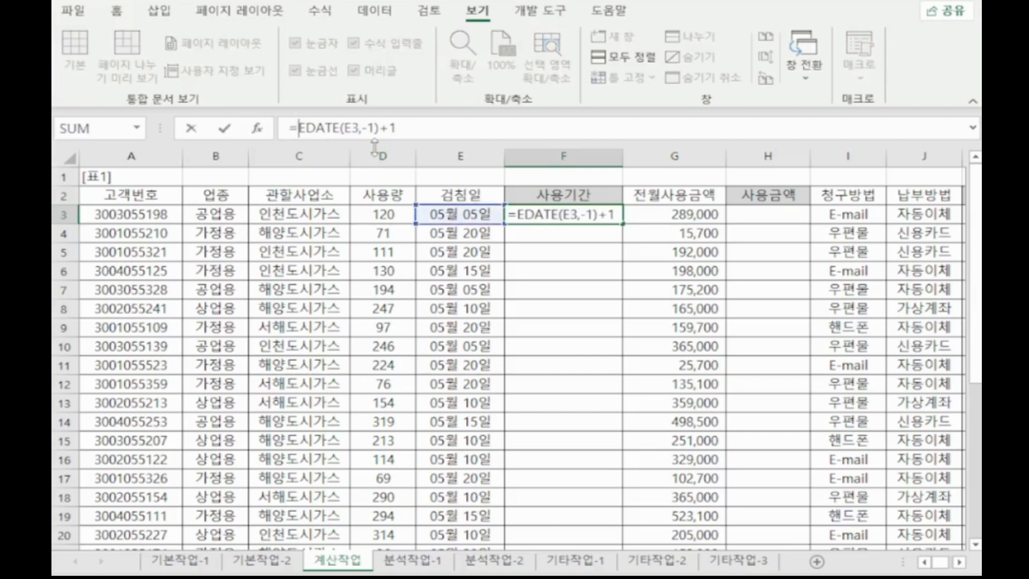
text(t)
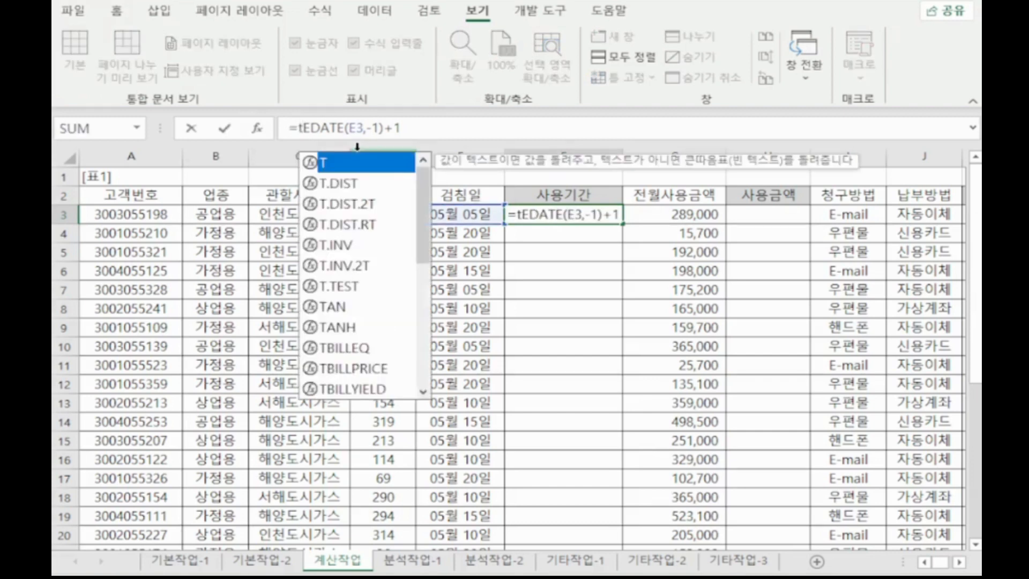
text(e)
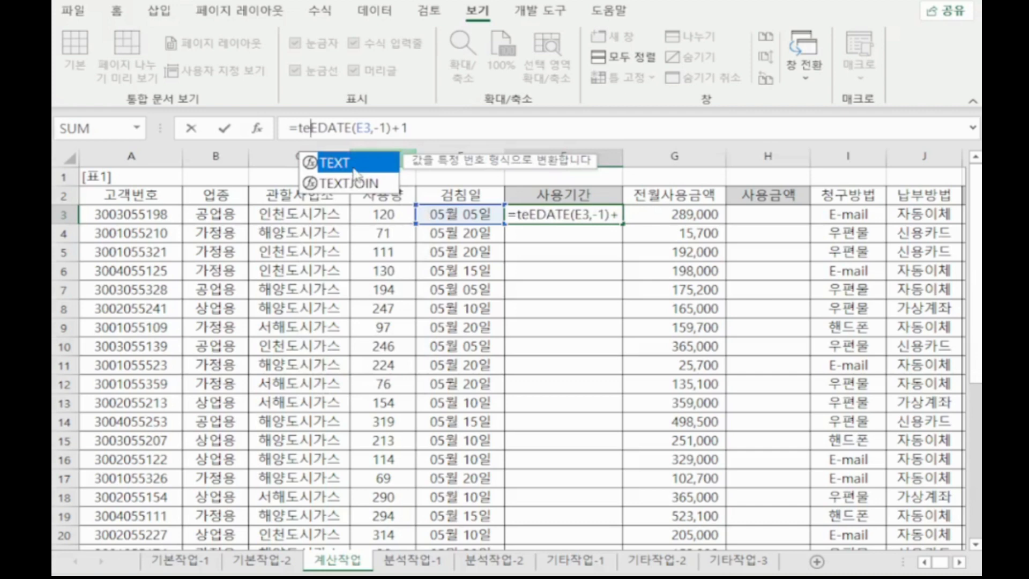
double_click(353, 163)
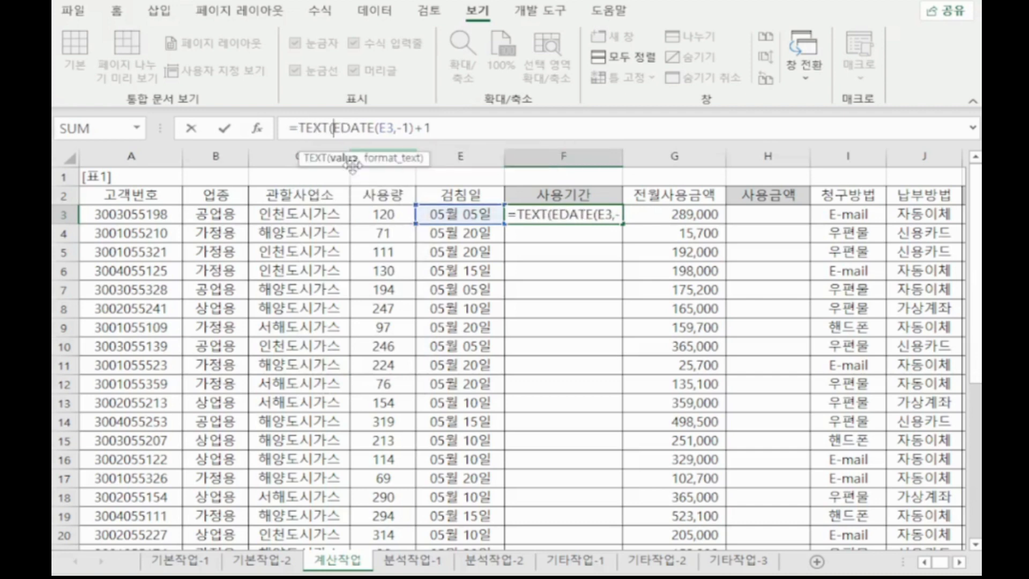
click(311, 128)
click(267, 131)
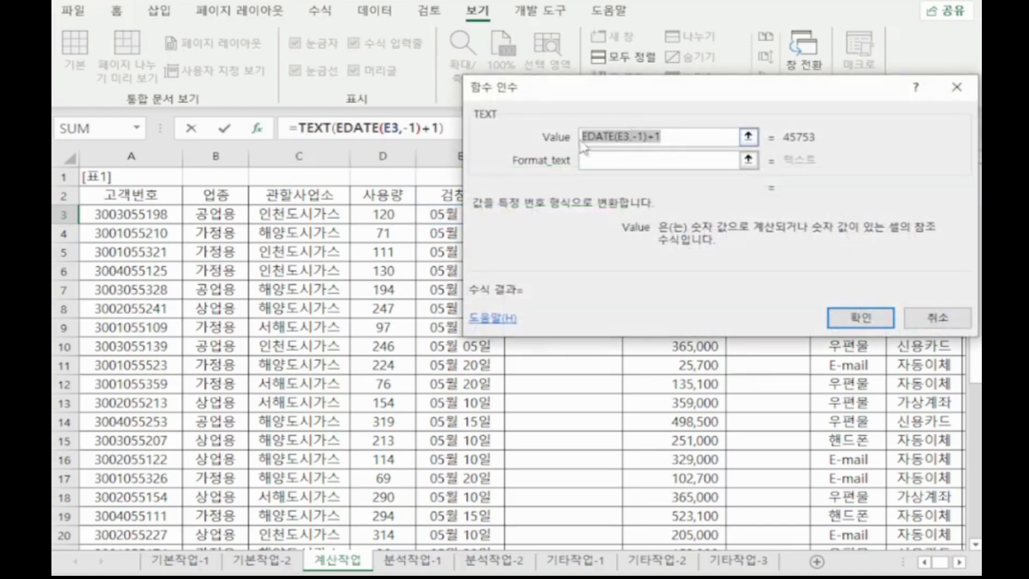
Step: Set the TEXT function's format argument to "mm/dd"
click(624, 161)
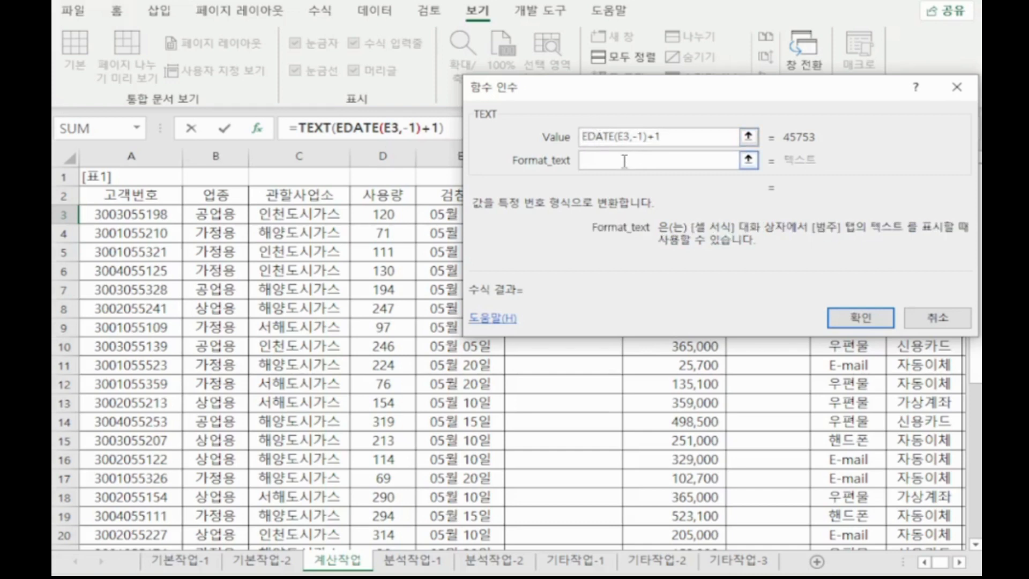
text("ㅡ)
key(BackSpace)
text(mm/dd)
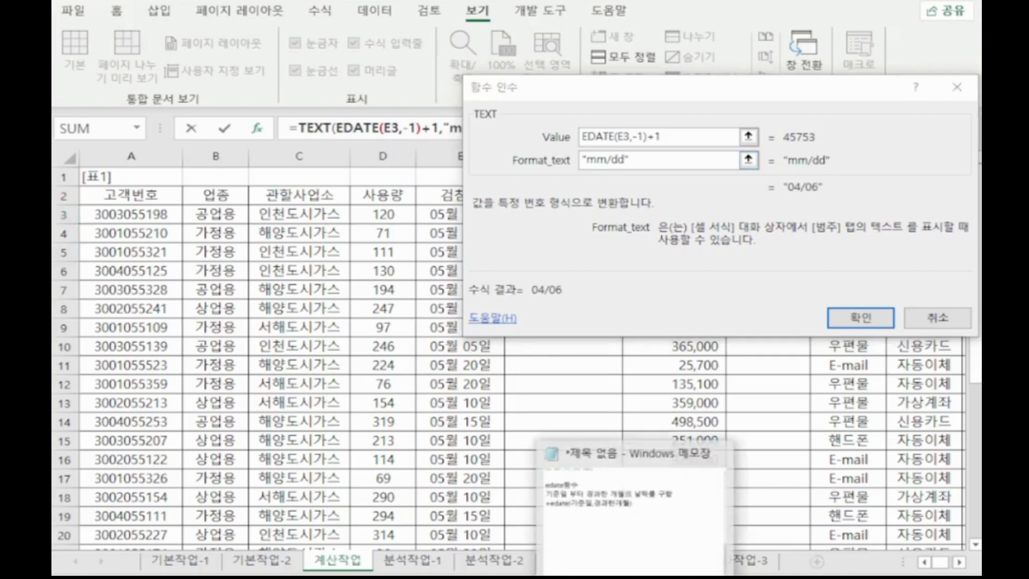
Step: Switch to the Notepad notes and add the heading "text함수" after a blank line below the edate syntax
click(636, 577)
key(Return)
key(Return)
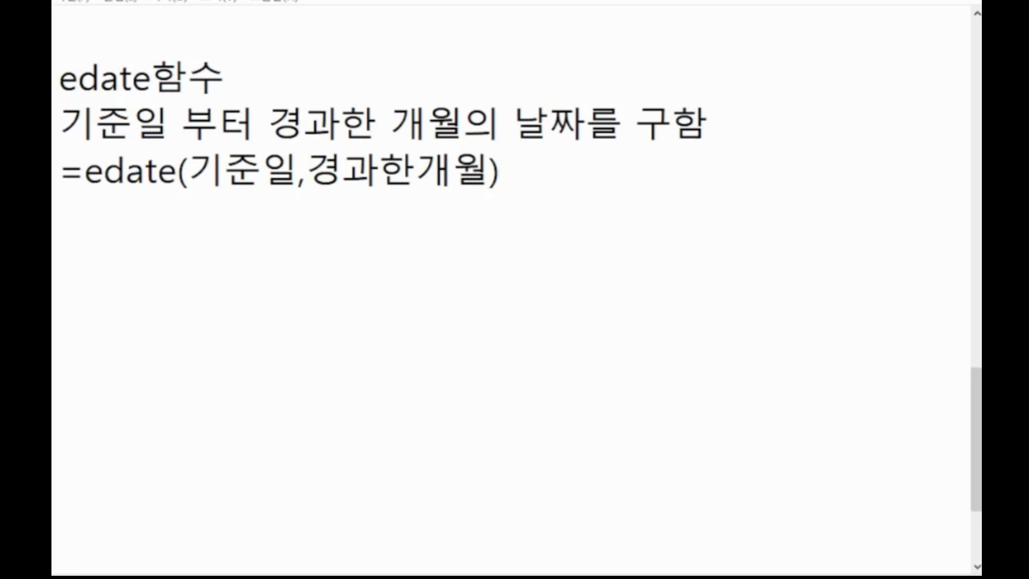
text(text함수)
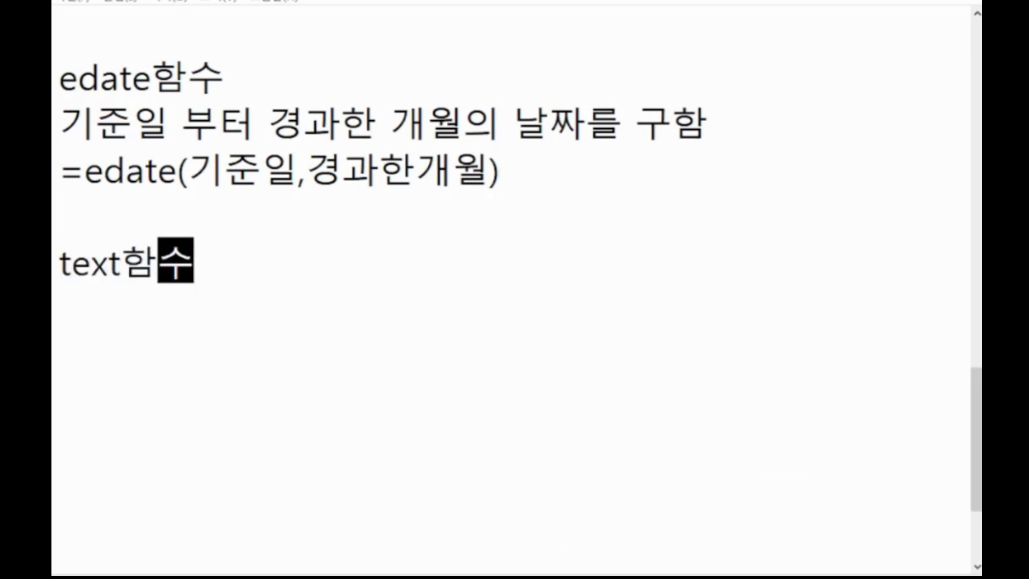
key(Return)
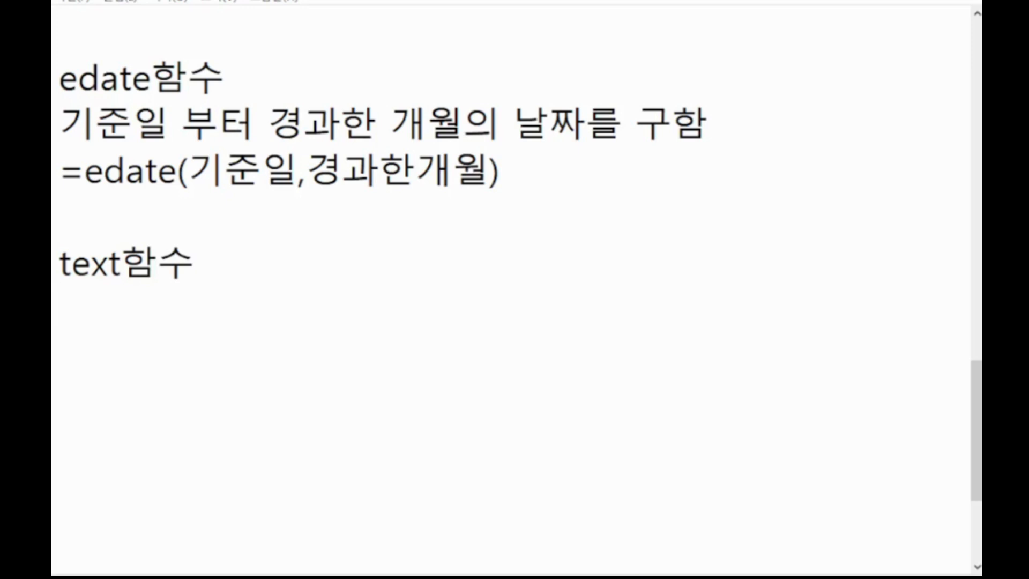
Step: Add the description "보이는 형식을 변경함" and the syntax =text(값,"형식") under the text함수 heading
text(보이는 형식을 )
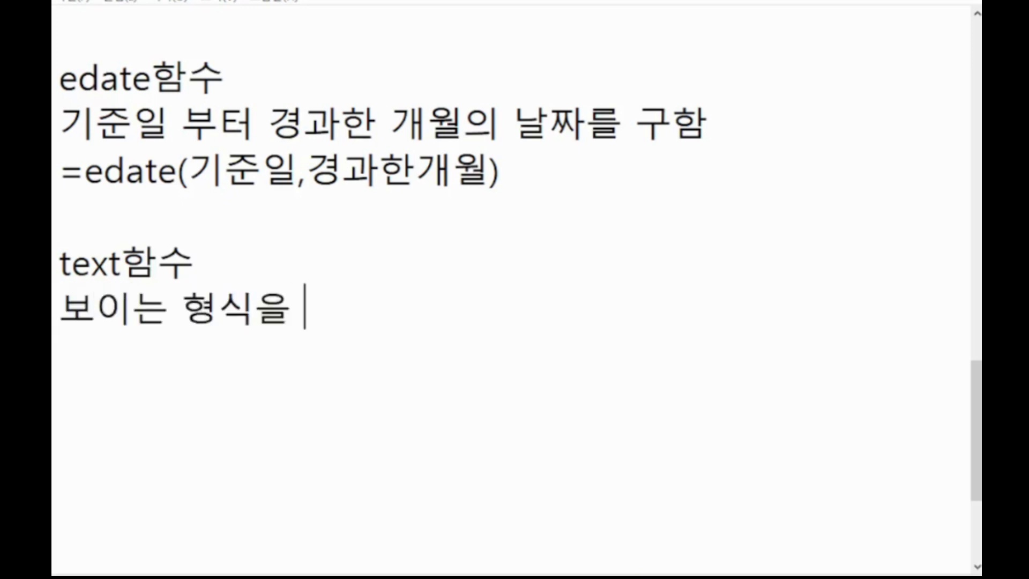
text(변경함)
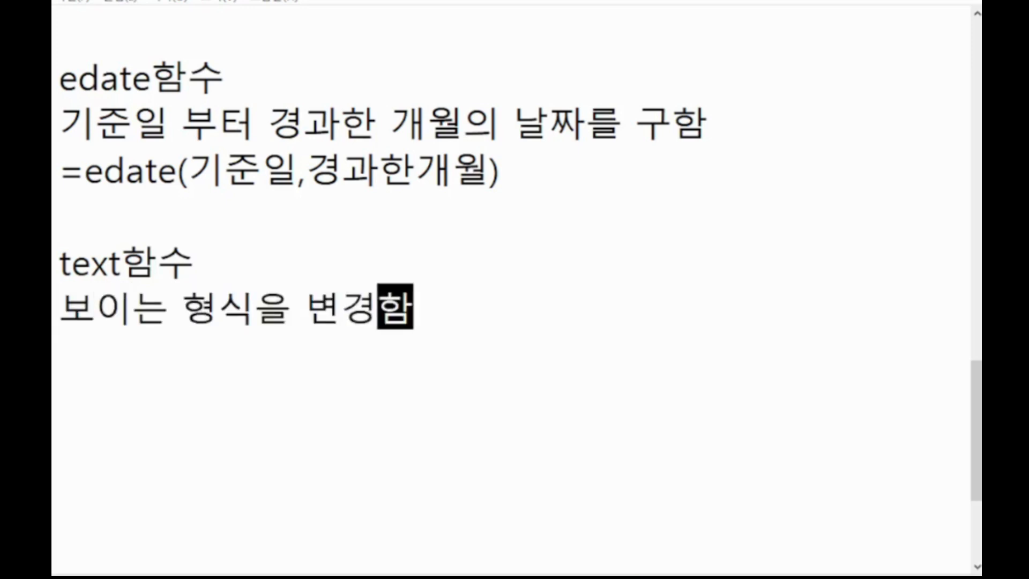
key(Return)
text(=text)
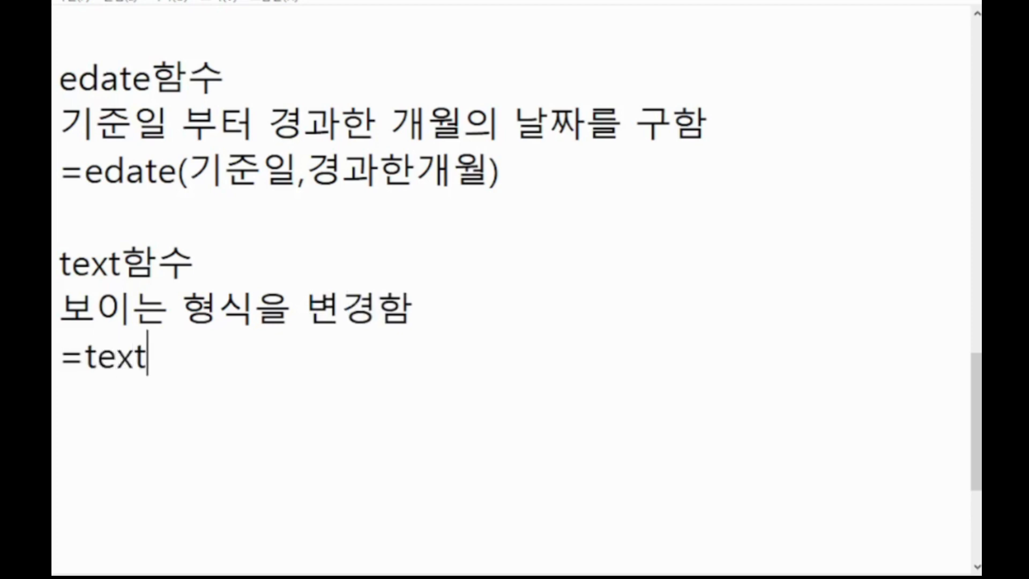
text((갑ㅅ,)
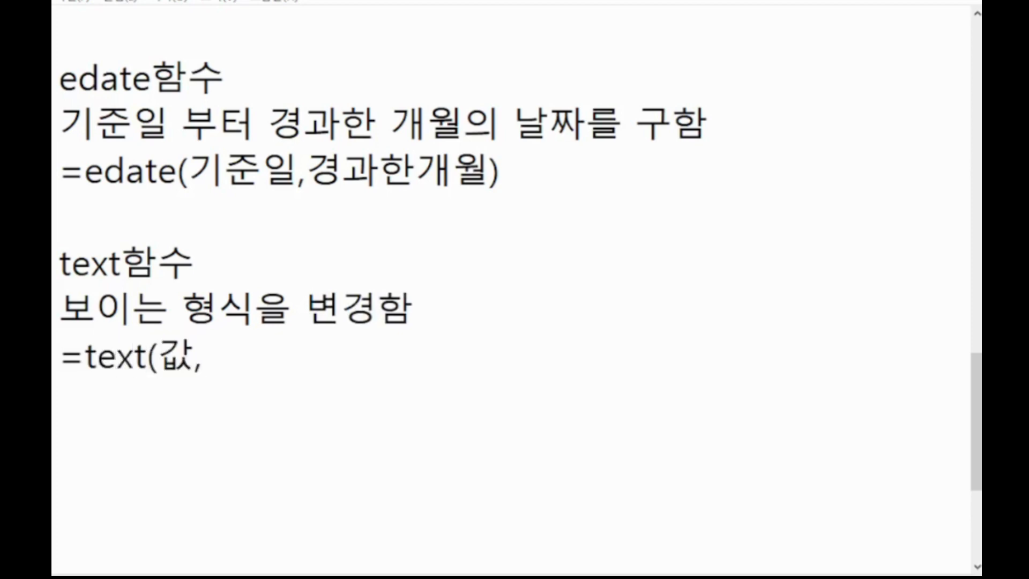
text("형식"))
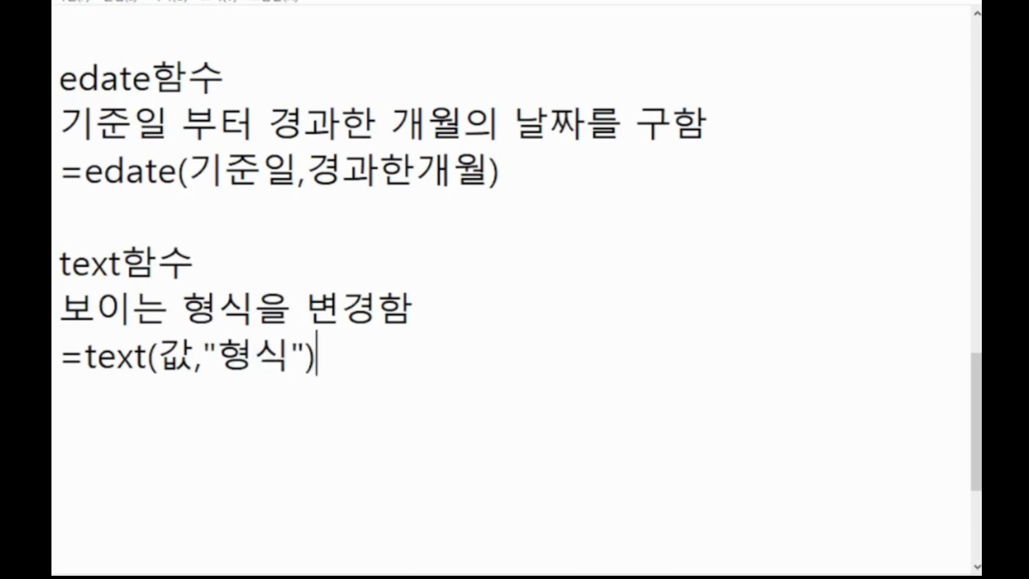
Step: Add the format code line "y : 년도" below the text function syntax
key(Return)
scroll(491, 256, down, 1)
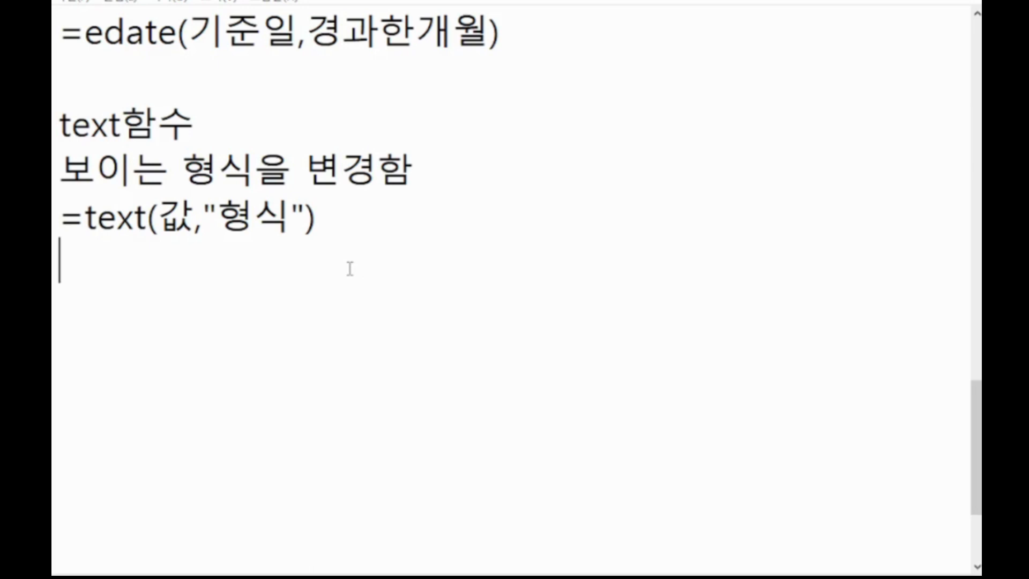
text(y : )
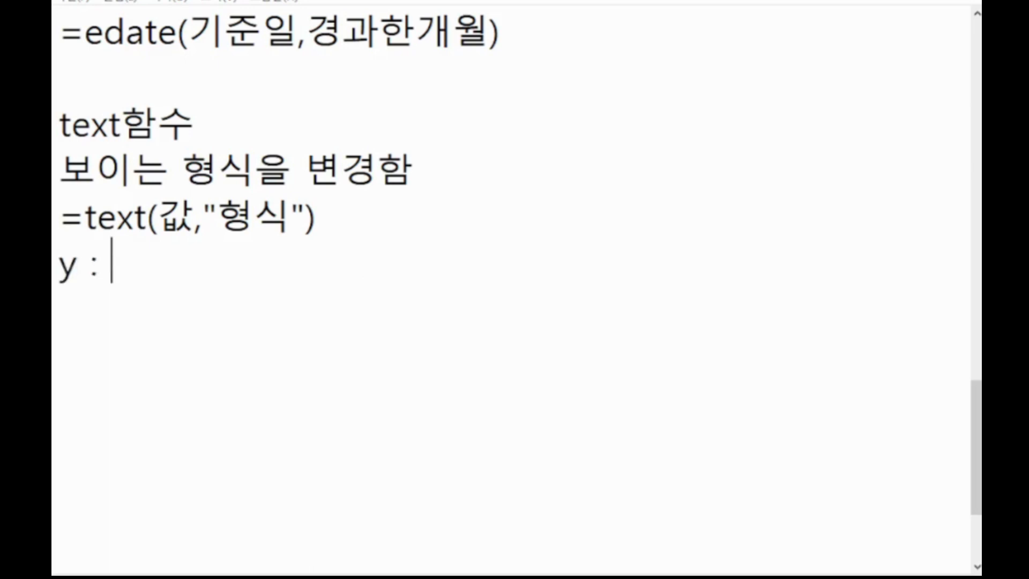
text(녀ㄴ도)
key(Return)
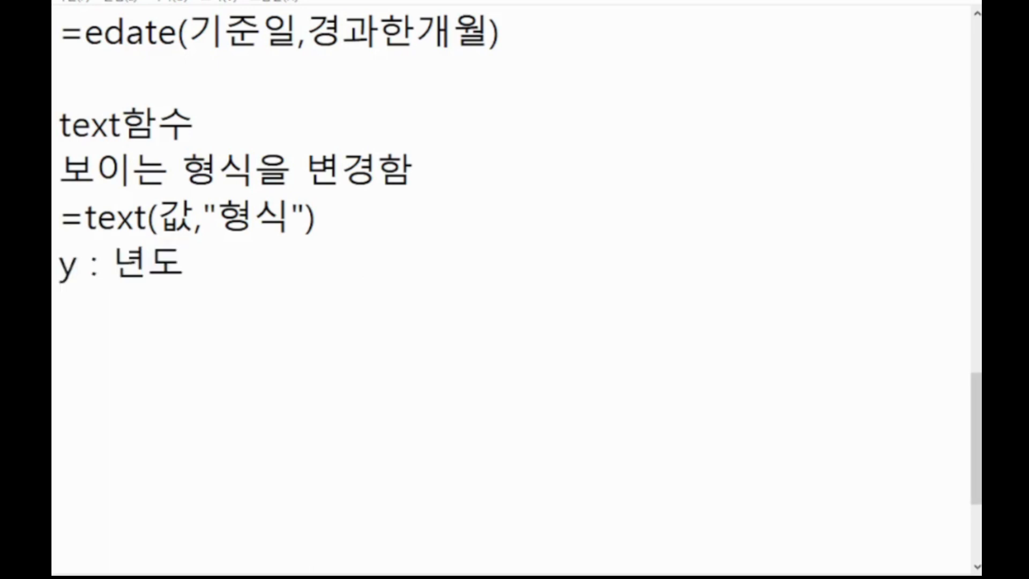
Step: Add the month format code line "m : 월" below the year line
text(ㅡ)
key(BackSpace)
text(m : dnj)
key(BackSpace)
key(BackSpace)
key(BackSpace)
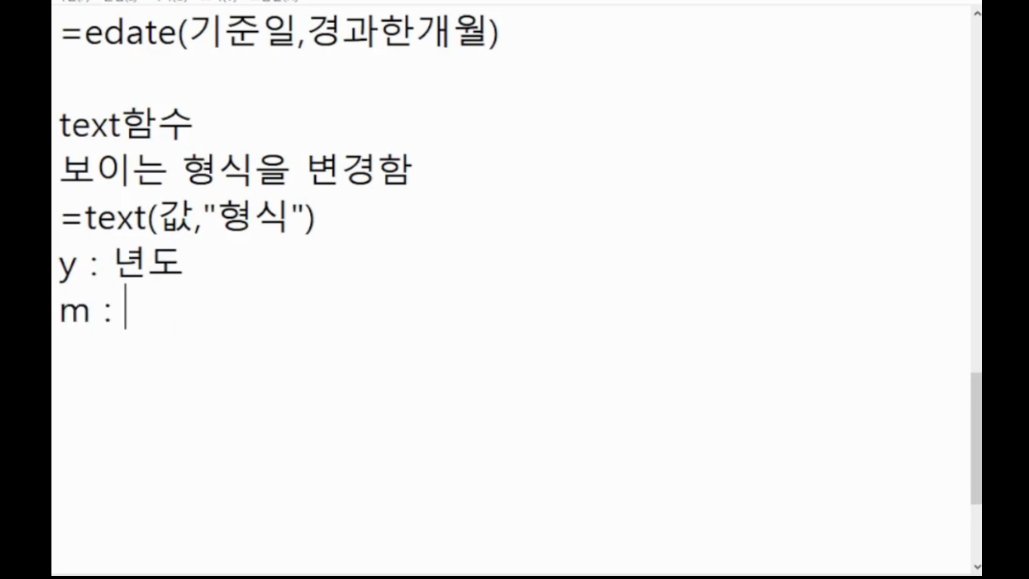
key(Hangul)
text(월)
Step: Add the day format code line "d : 일" below the month line
key(Return)
text(d : dlf)
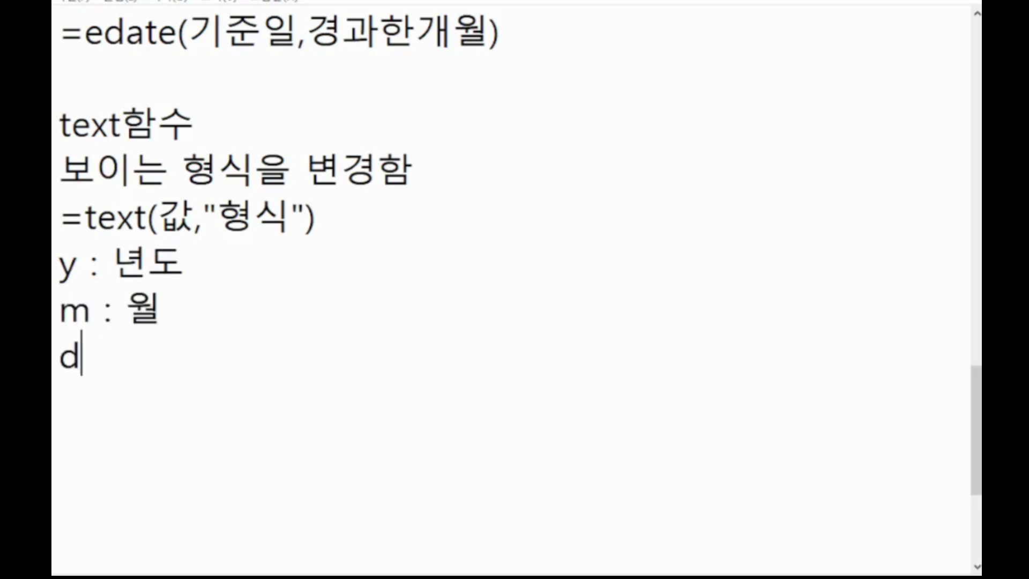
key(BackSpace)
key(BackSpace)
key(BackSpace)
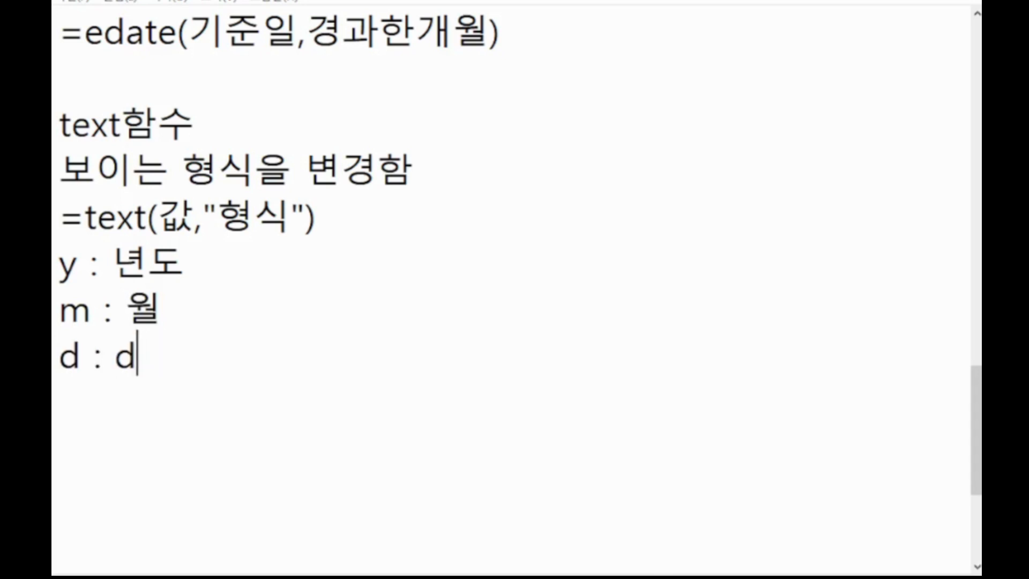
key(Hangul)
text(이)
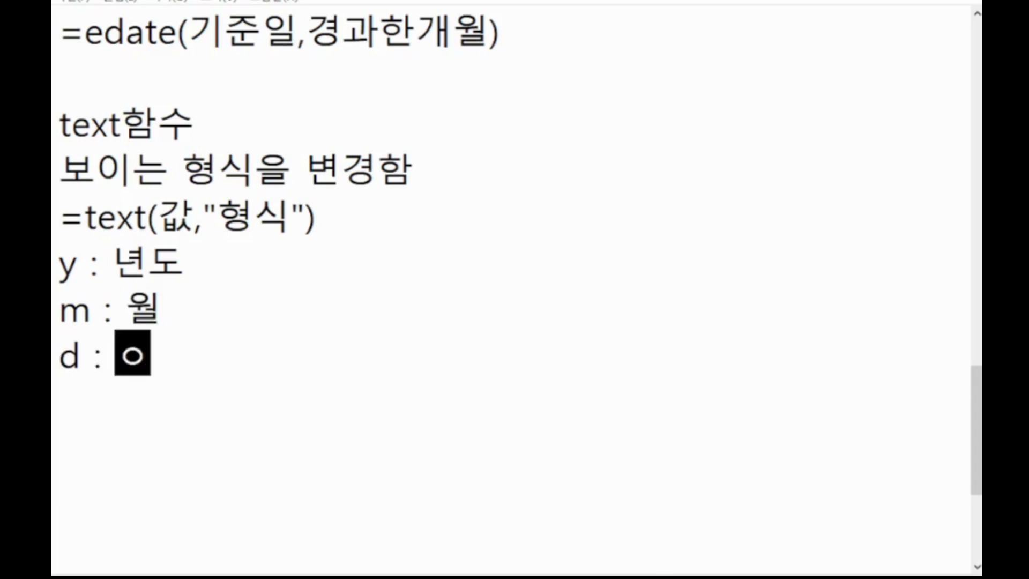
text(일)
Step: Append the format variants "(yy,yyyy)" to the end of the 년도 line
key(Up)
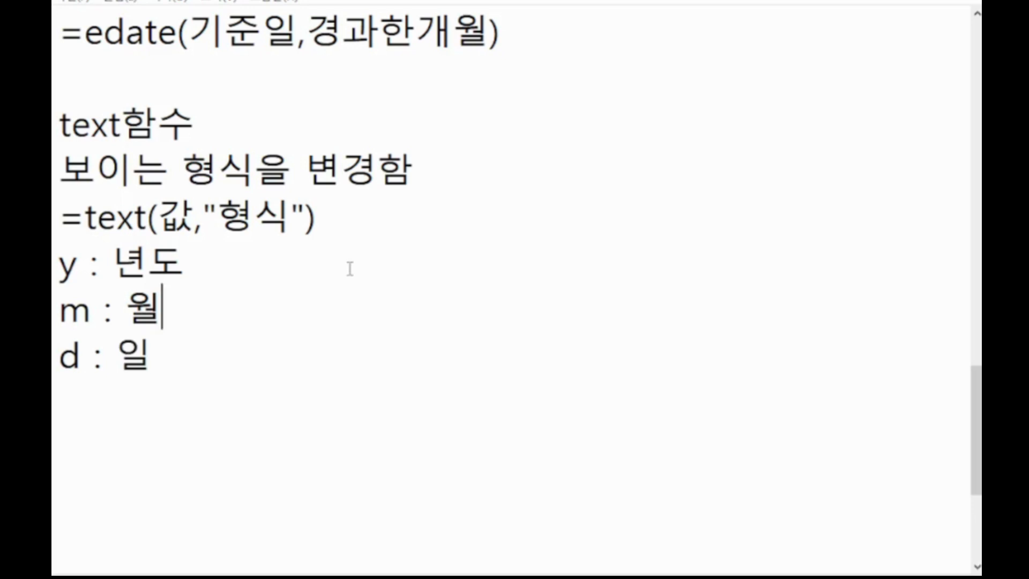
key(Up)
key(End)
text((yy,)
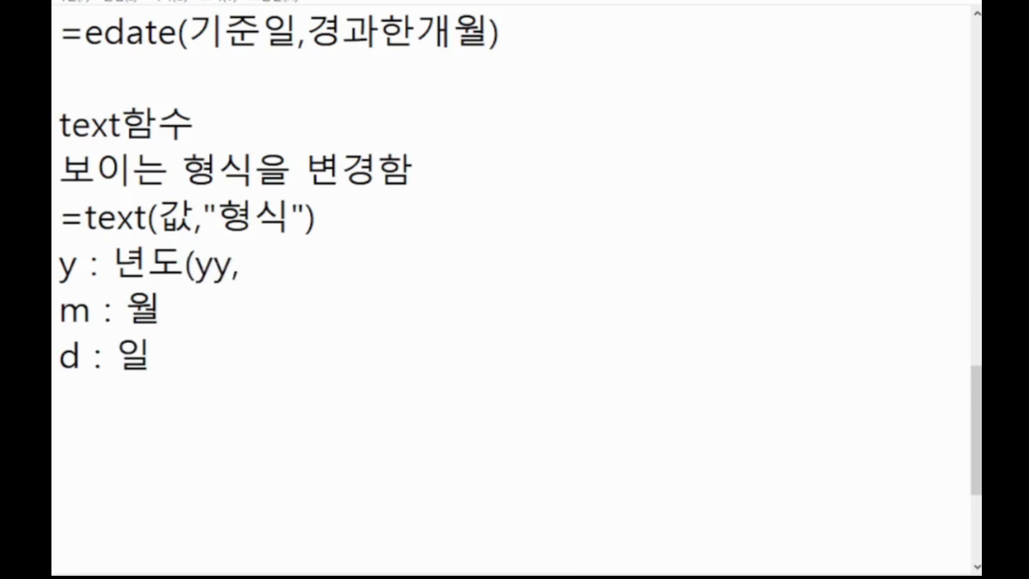
text(yyyy)
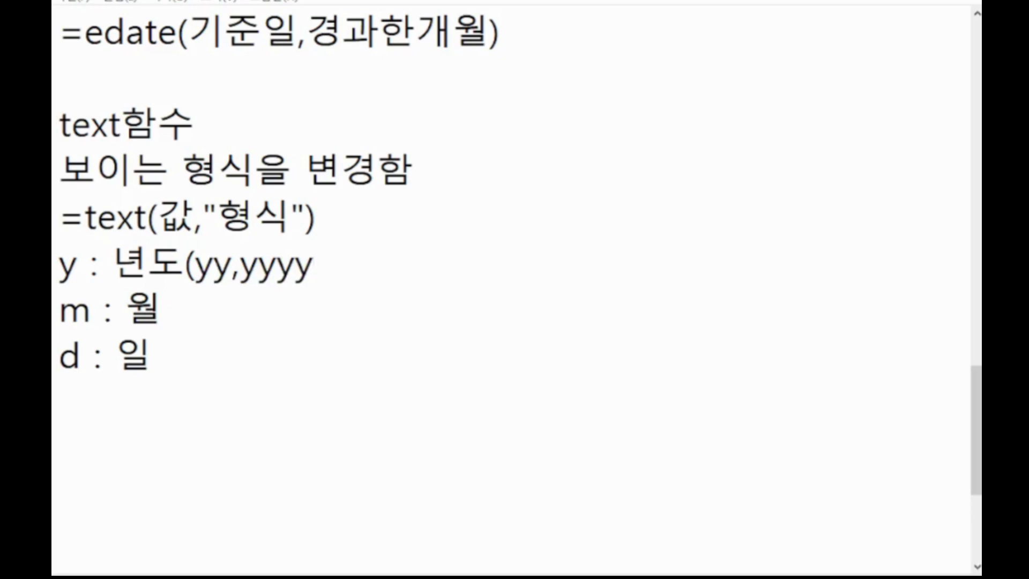
text())
Step: Append the format variants "(m,mm,mmm," to the end of the 월 line
key(Down)
text((m,)
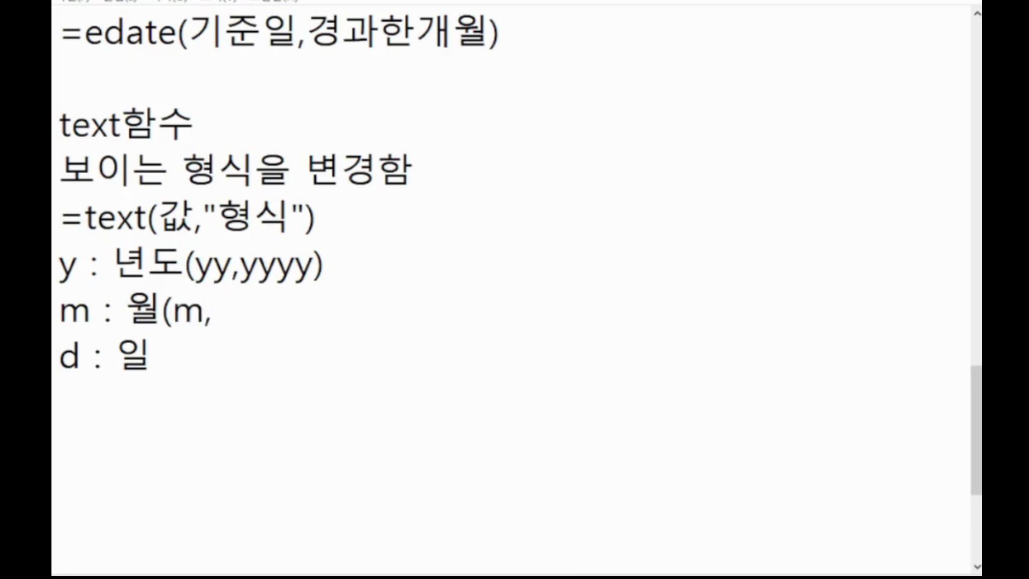
text(n)
key(BackSpace)
text(mm,)
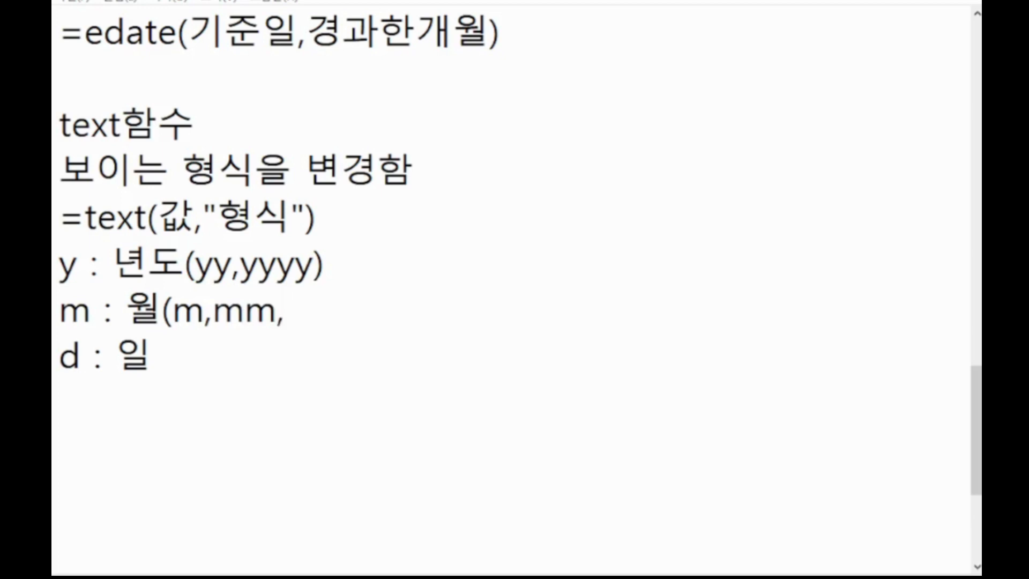
text(mmm,)
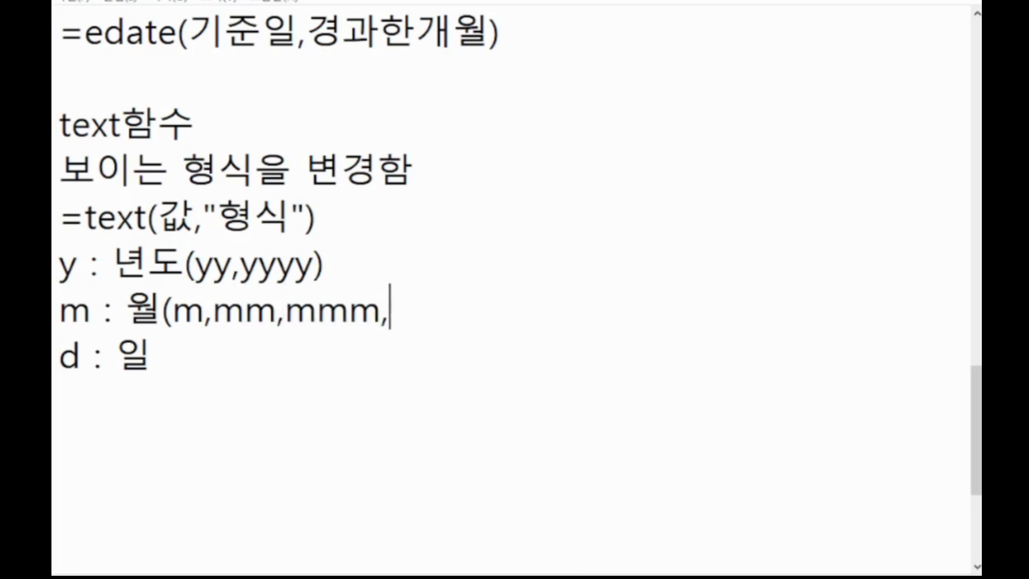
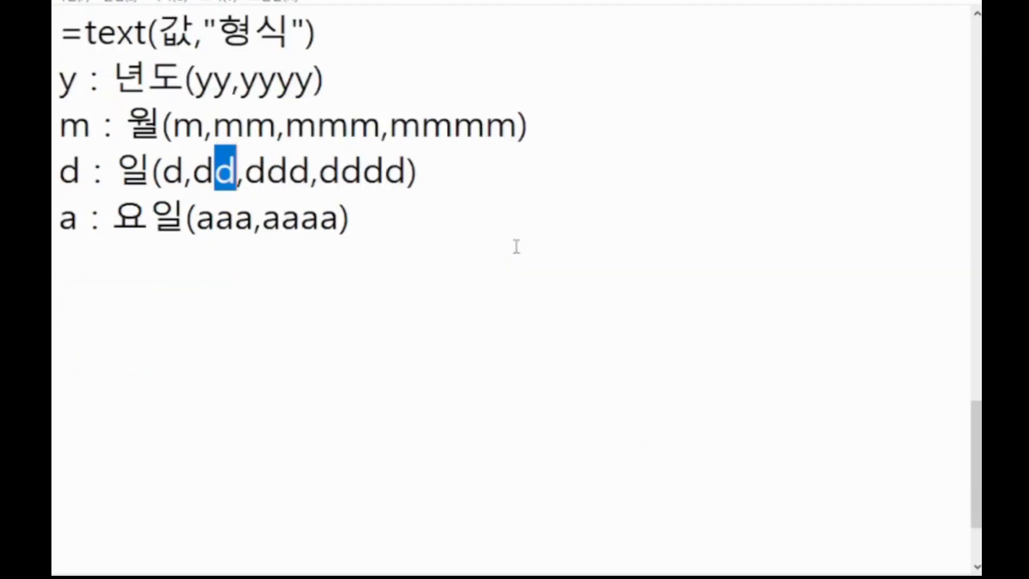
Step: Add the heading "&연산자" after a blank line below the 요일 format line
scroll(516, 246, down, 1)
click(207, 146)
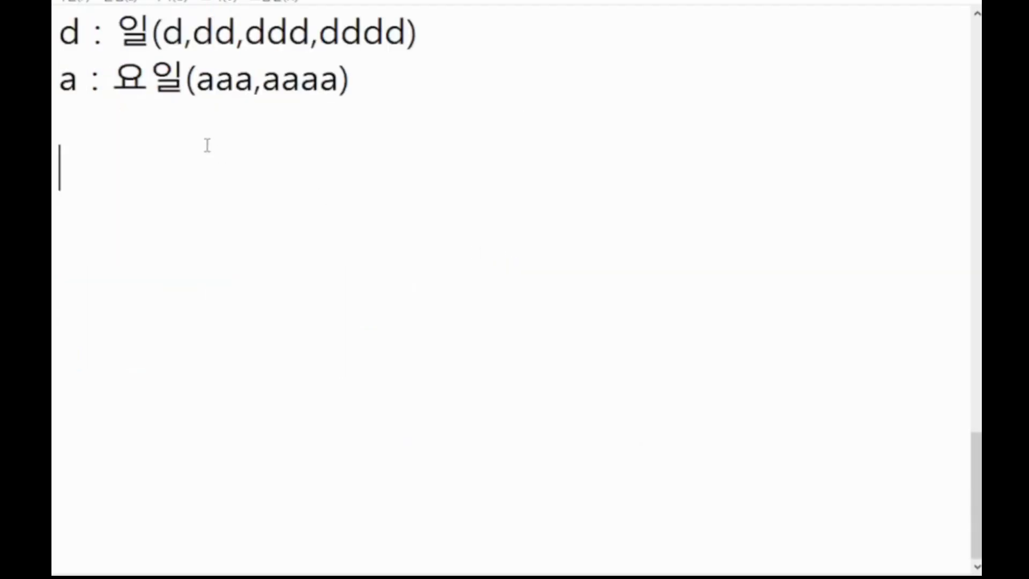
text(&)
text(dus)
key(BackSpace)
key(BackSpace)
key(BackSpace)
key(Hangul)
text(연산자)
key(Return)
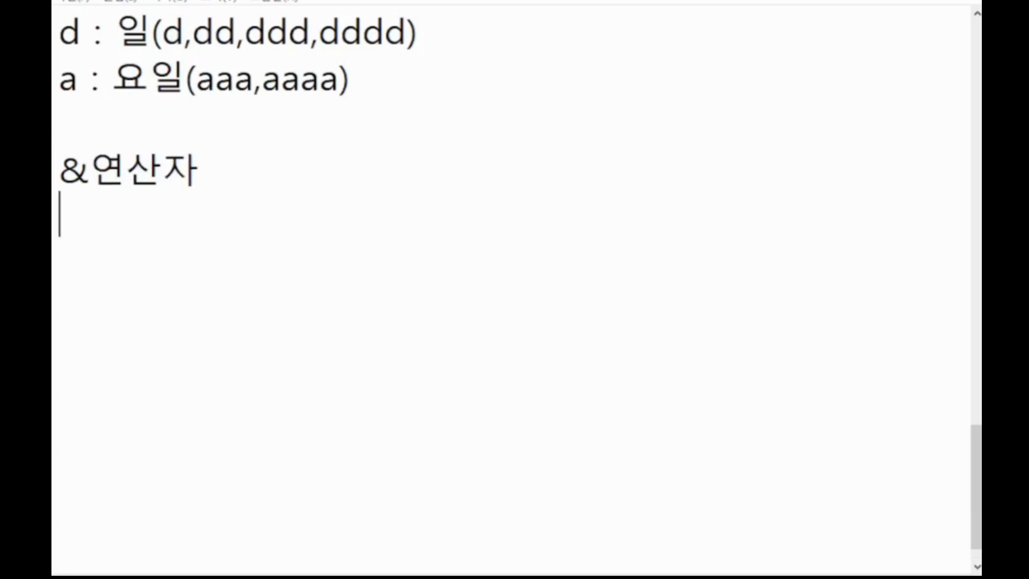
Step: Describe the & operator under its heading with "문자, 함수, 셀 주소 등을 연결할 경우 반드시 사용해야함"
text(문자, 함ㅅ)
text(ㅜ, )
text(셀 주)
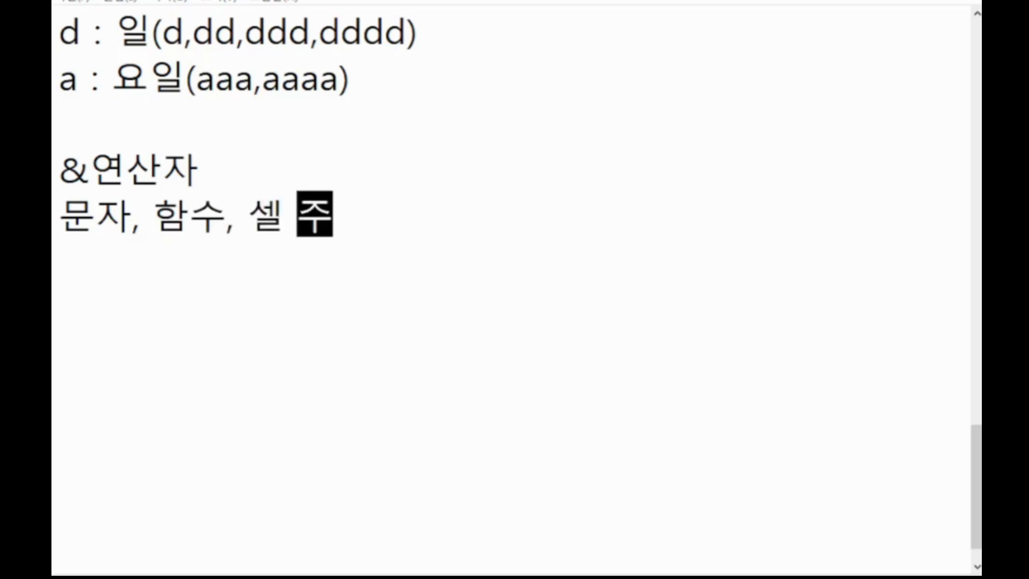
text(소 등을 연)
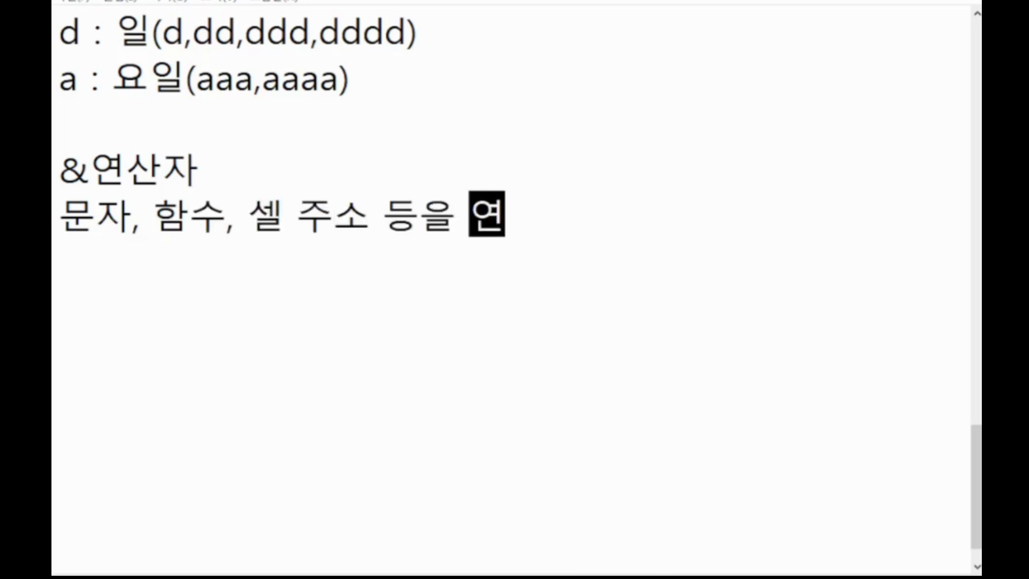
text(결할 경ㅇ추)
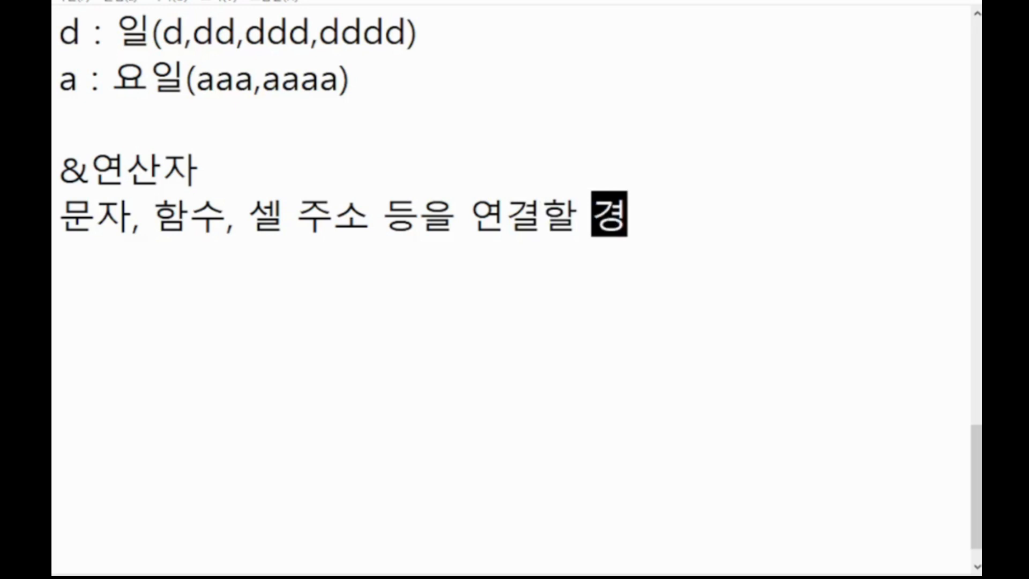
key(BackSpace)
key(BackSpace)
text(우 반듯)
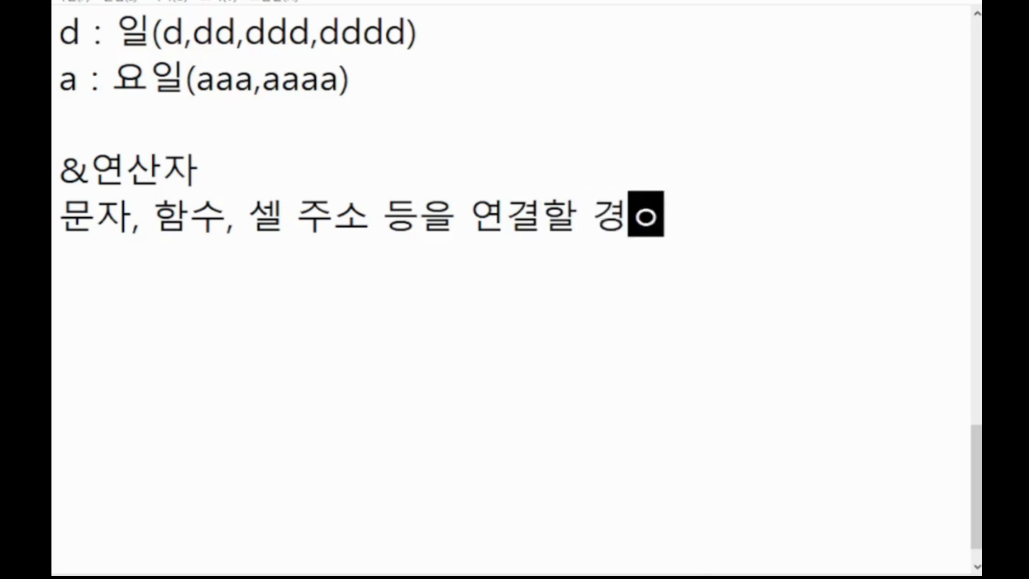
text(시 사용)
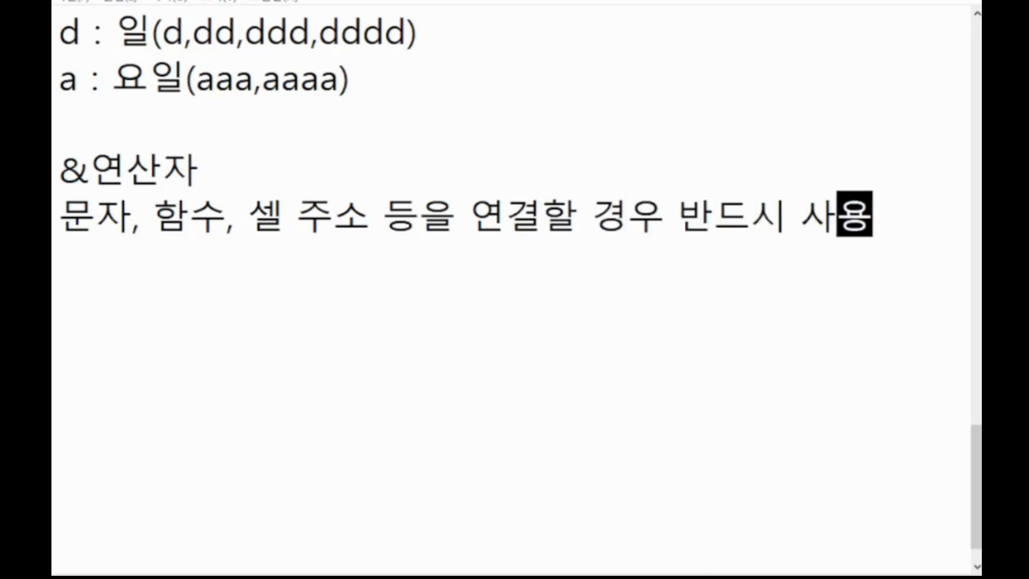
text(해야하ㅁ)
Step: Add the line "문자는 큰따움표("")로 묶어야 함" below the & operator description
key(Return)
text(문자는 )
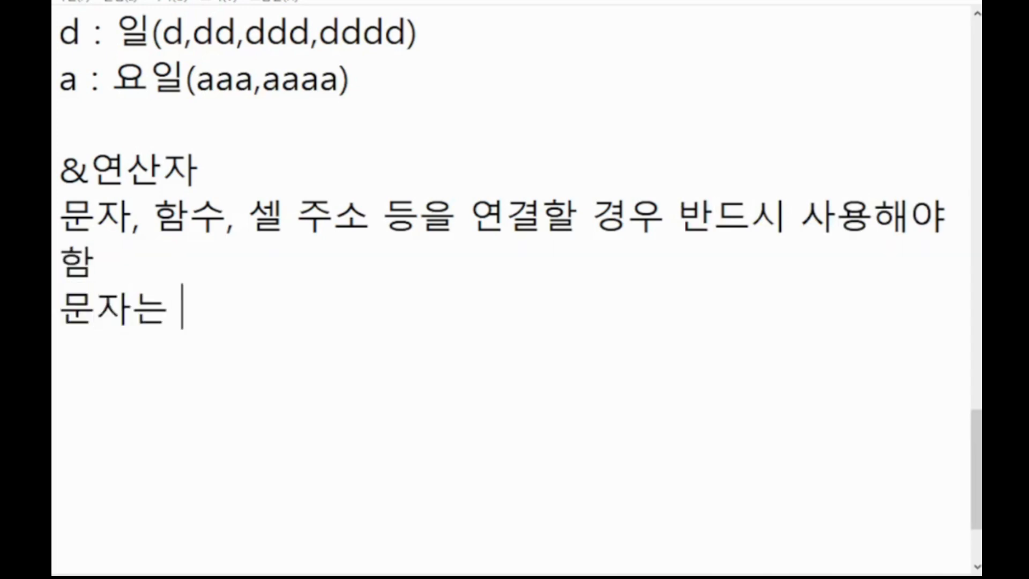
text(큰따옴표)
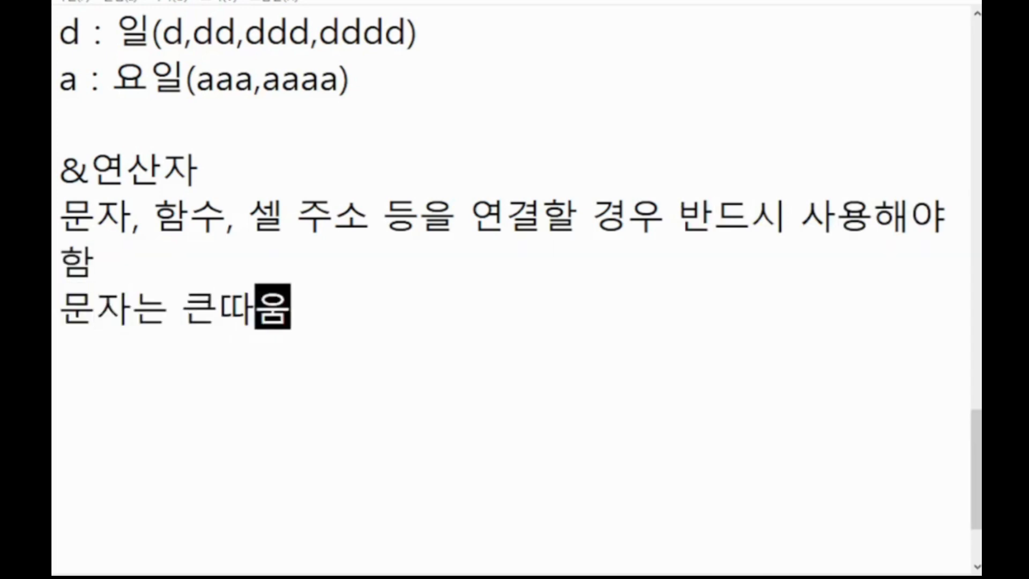
text((""))
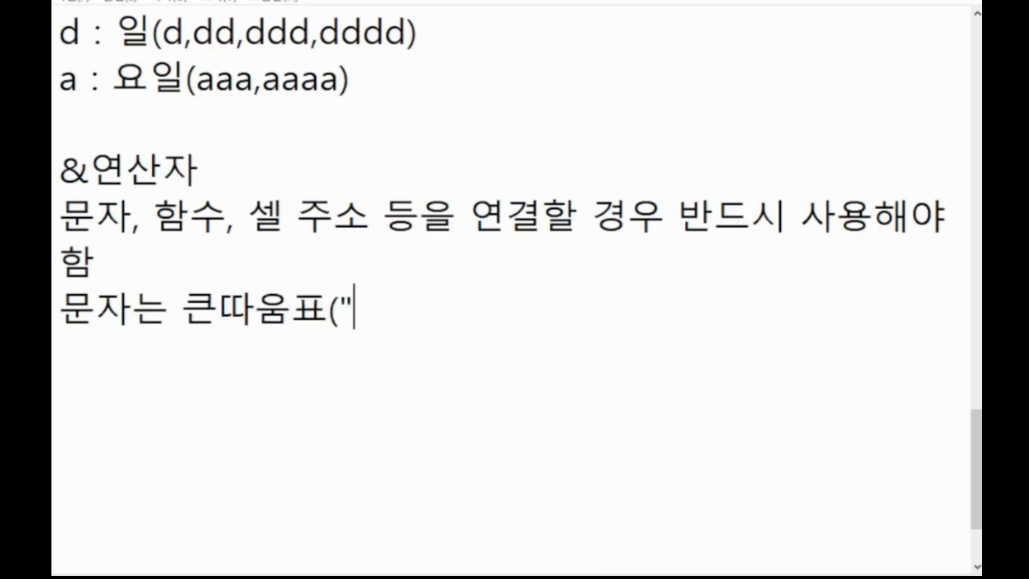
text(로 묶어야 ㅎ)
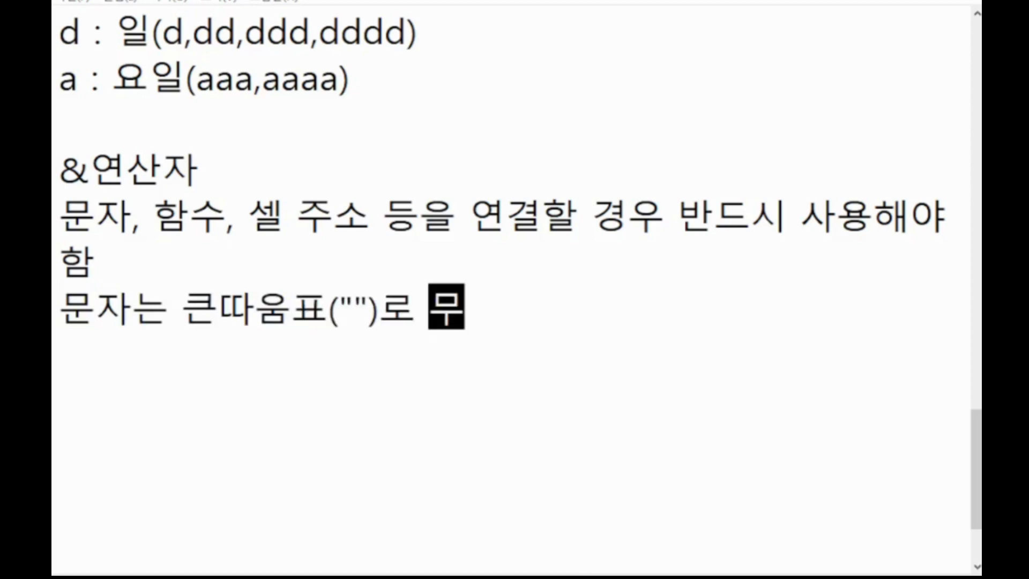
text(ㅏㅁ)
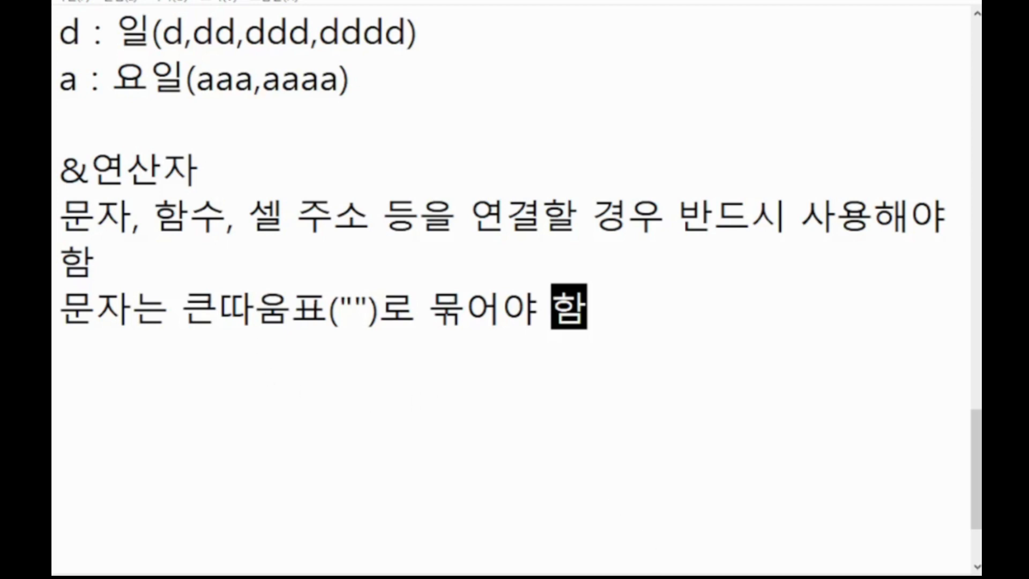
Step: Switch to the Excel workbook, append &"~" to the TEXT formula in F3, and commit it
click(665, 578)
click(517, 128)
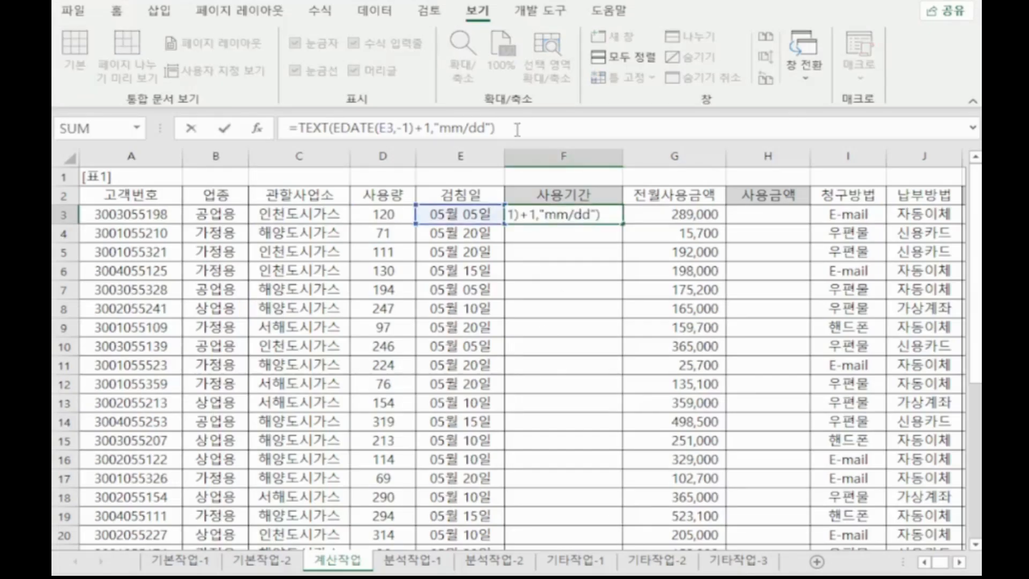
text(&"~")
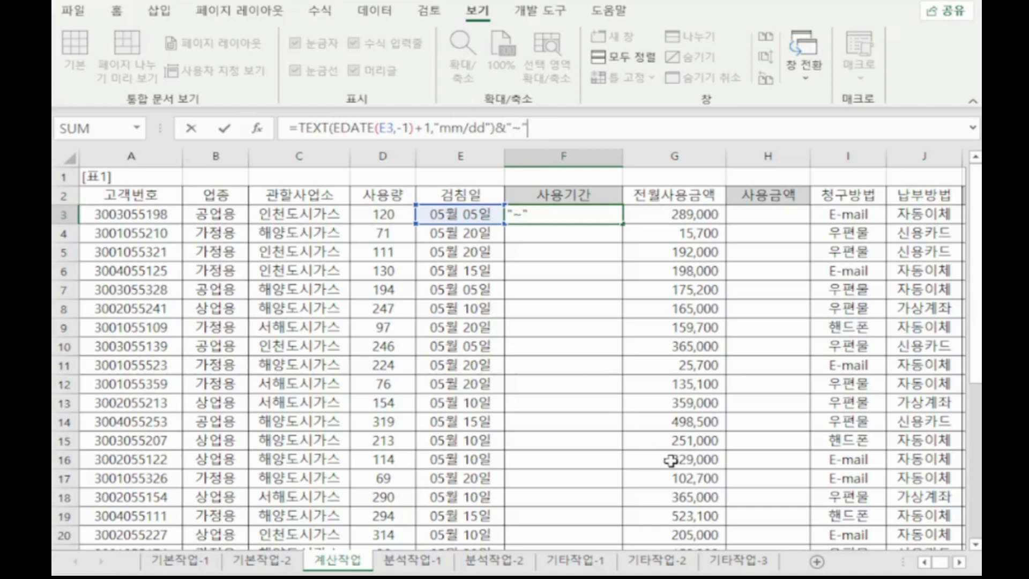
key(ctrl+Return)
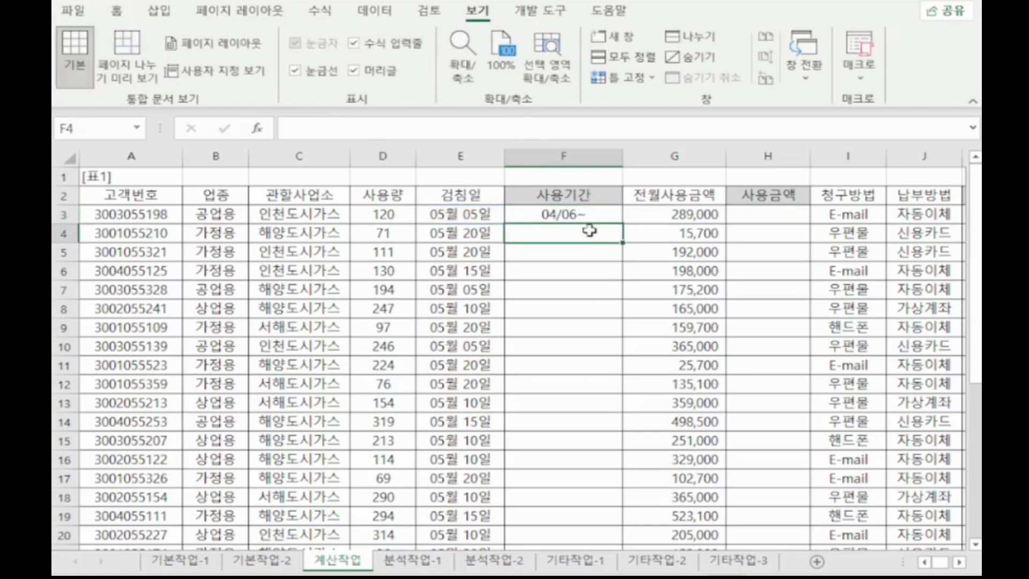
Step: Copy the formula from F3 and paste it into Notepad after a blank line below the & operator notes, followed by several empty lines
drag(560, 132, 158, 114)
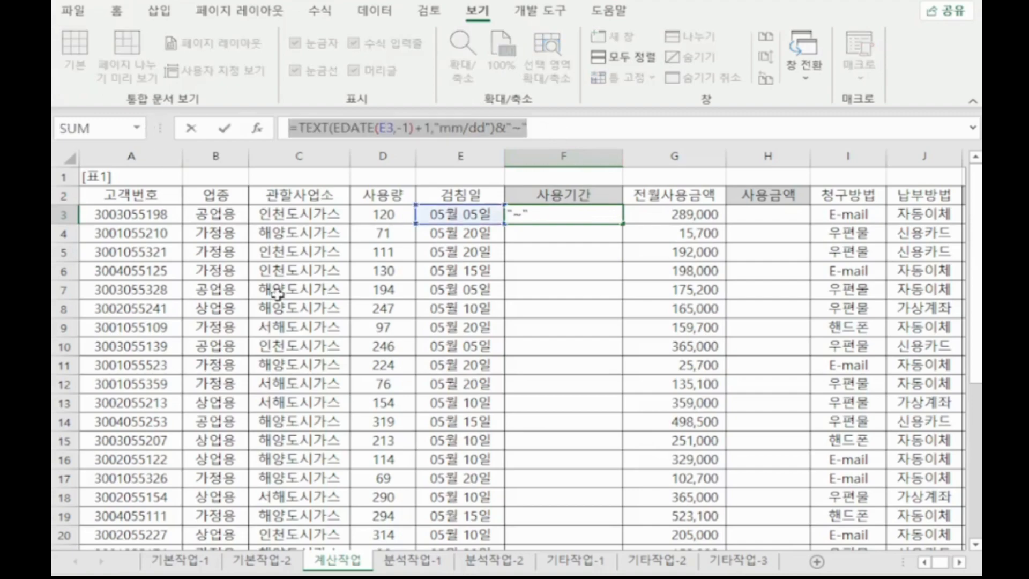
key(ctrl+c)
key(alt+Tab)
key(Return)
key(Return)
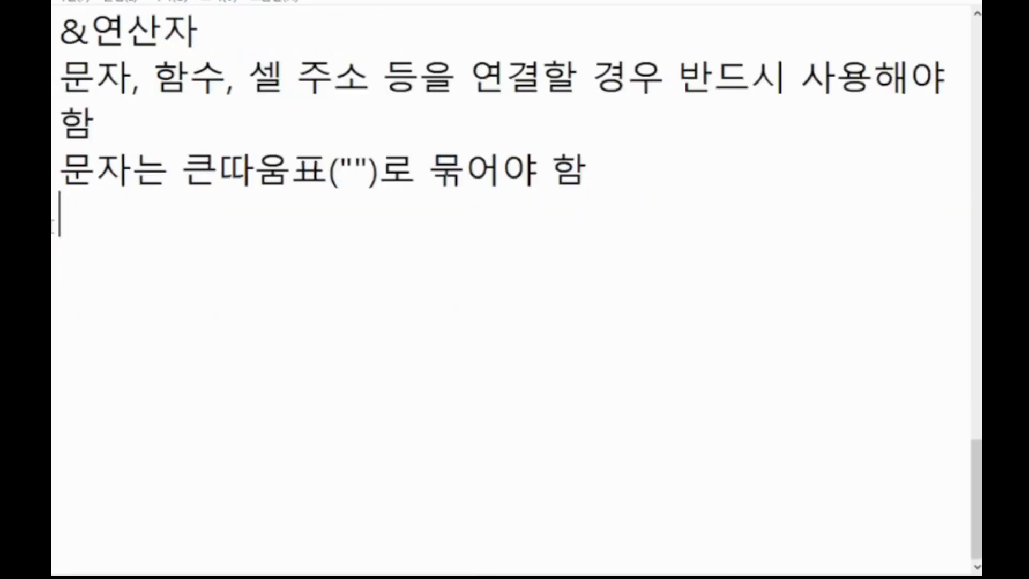
key(ctrl+v)
key(Return)
key(Return)
key(Return)
key(Return)
key(Return)
key(Return)
key(Return)
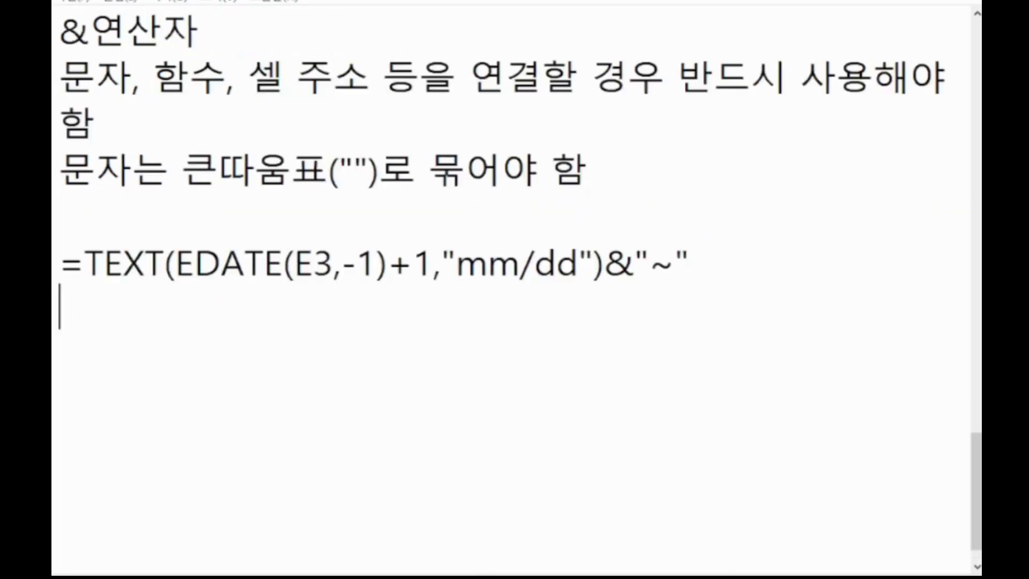
key(Return)
key(Return)
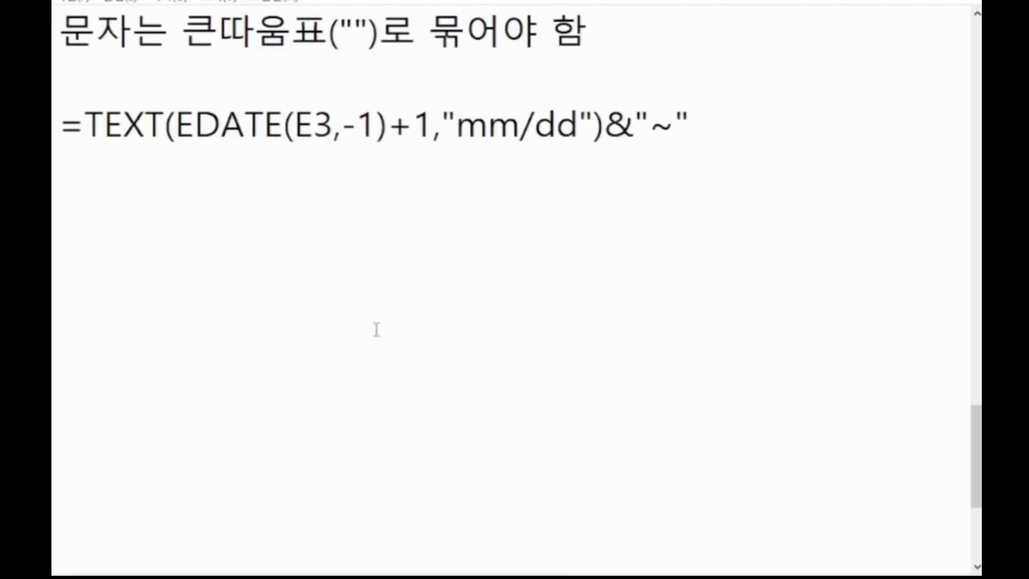
Step: Examine the parts of the noted formula: the EDATE value, the "mm/dd" format, the & operator and the quoted "~"
drag(175, 124, 371, 119)
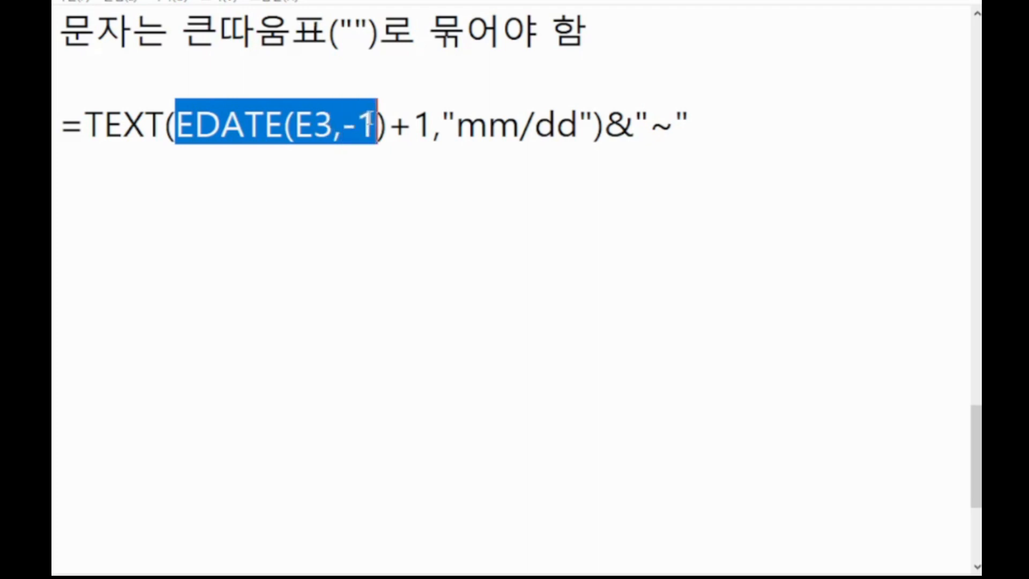
drag(379, 120, 521, 123)
click(122, 123)
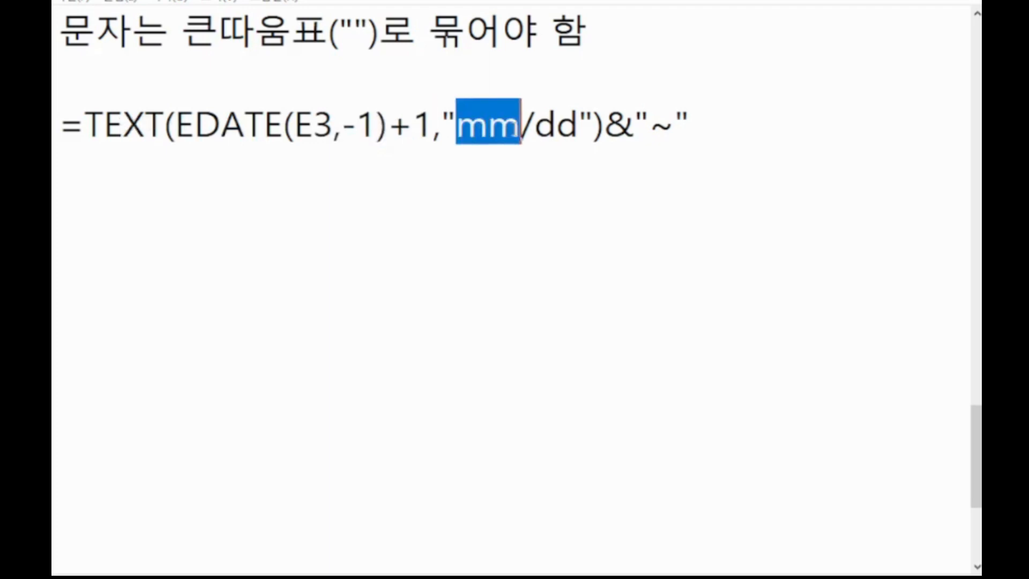
click(558, 122)
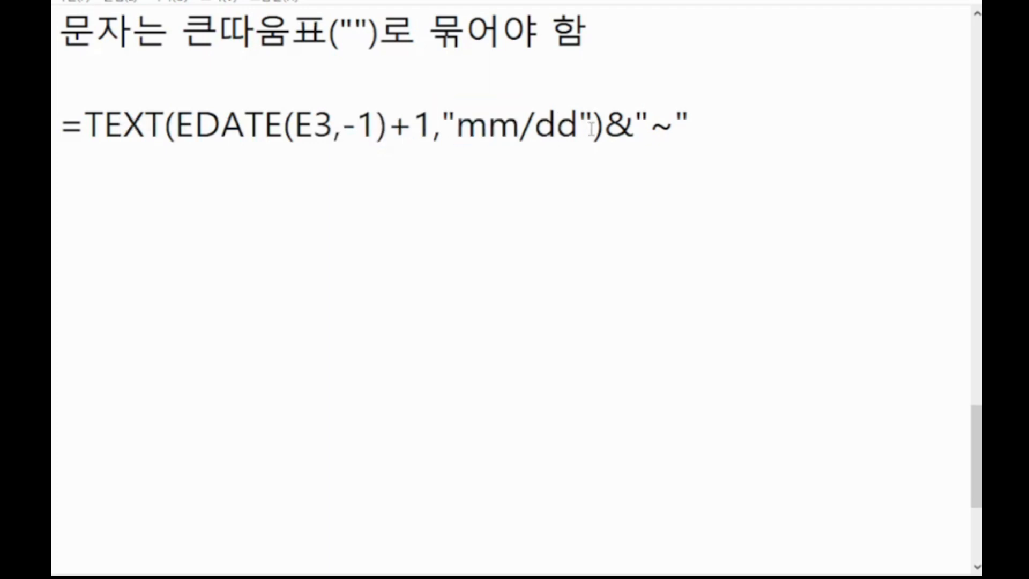
drag(636, 123, 694, 128)
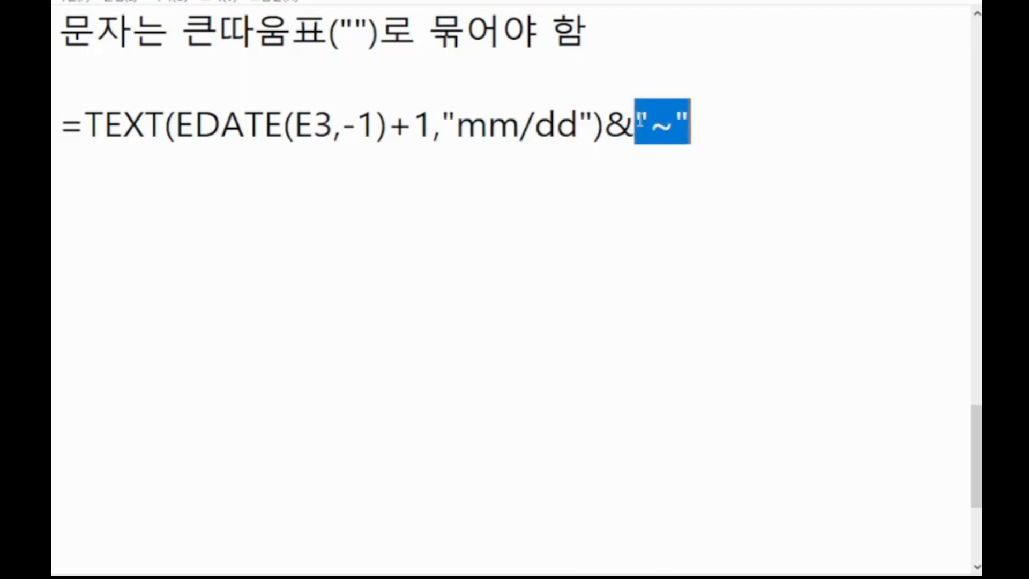
drag(635, 123, 685, 123)
drag(604, 124, 59, 75)
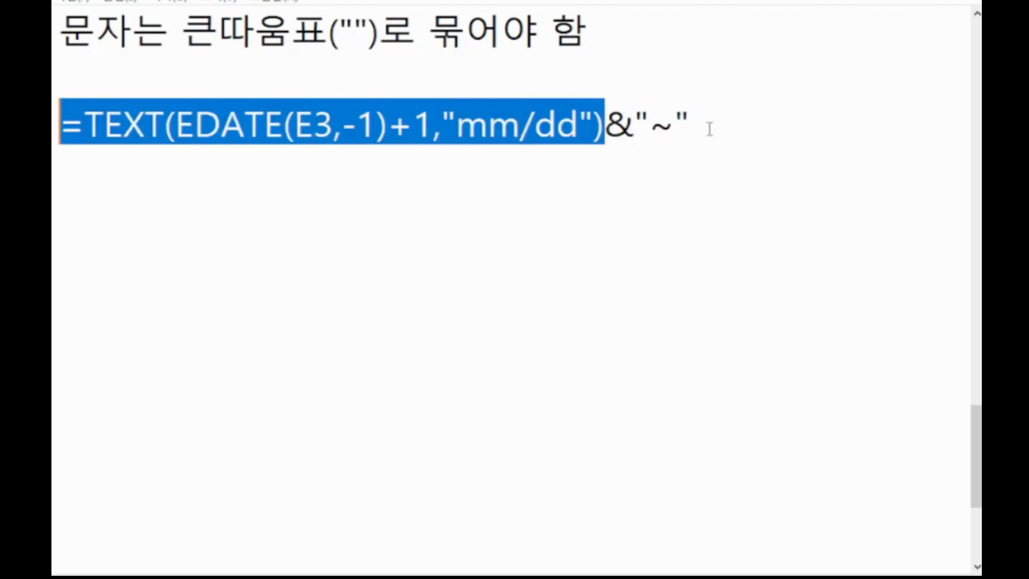
drag(635, 124, 697, 122)
drag(594, 125, 634, 124)
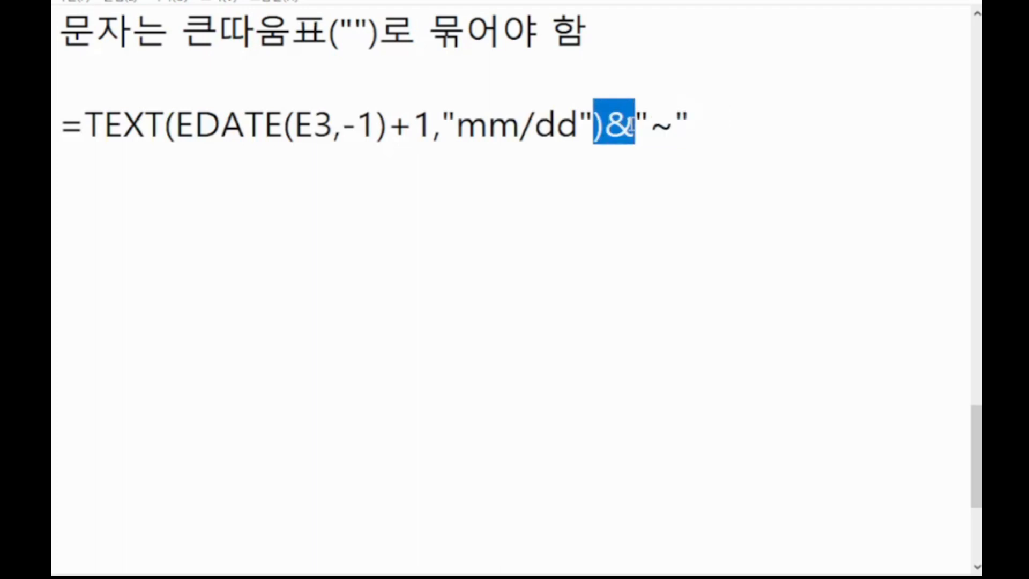
click(750, 122)
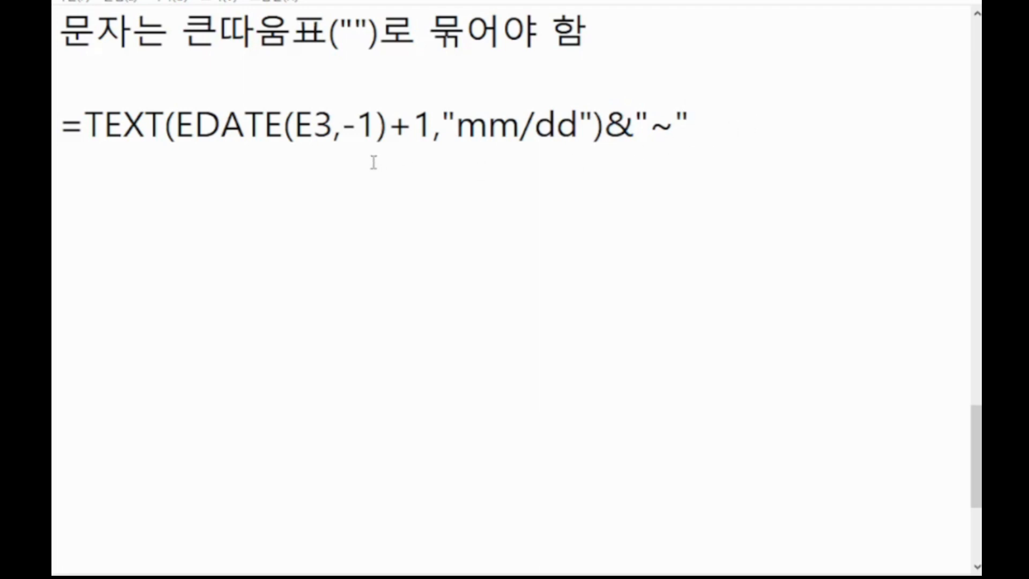
drag(457, 128, 579, 123)
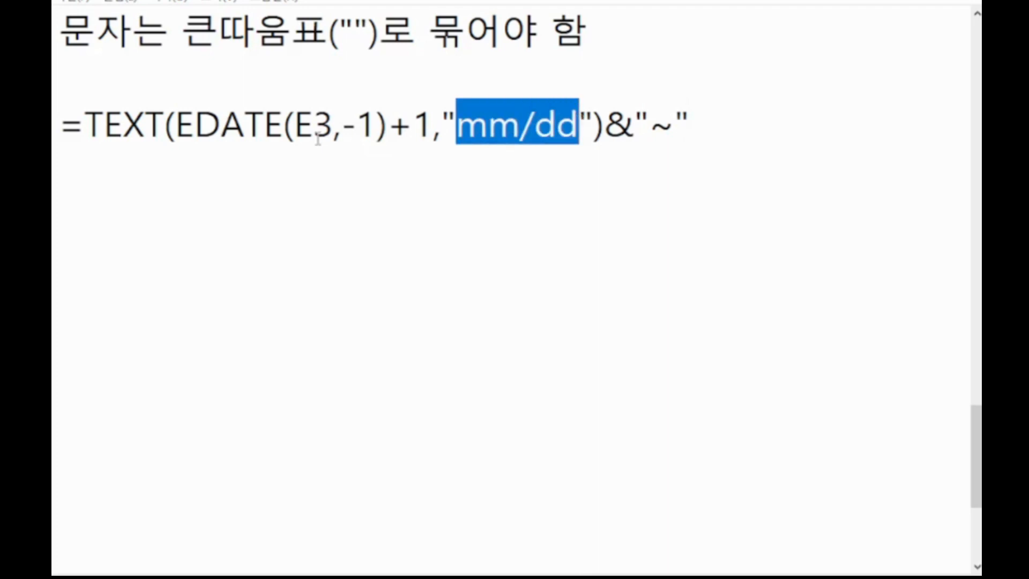
click(741, 127)
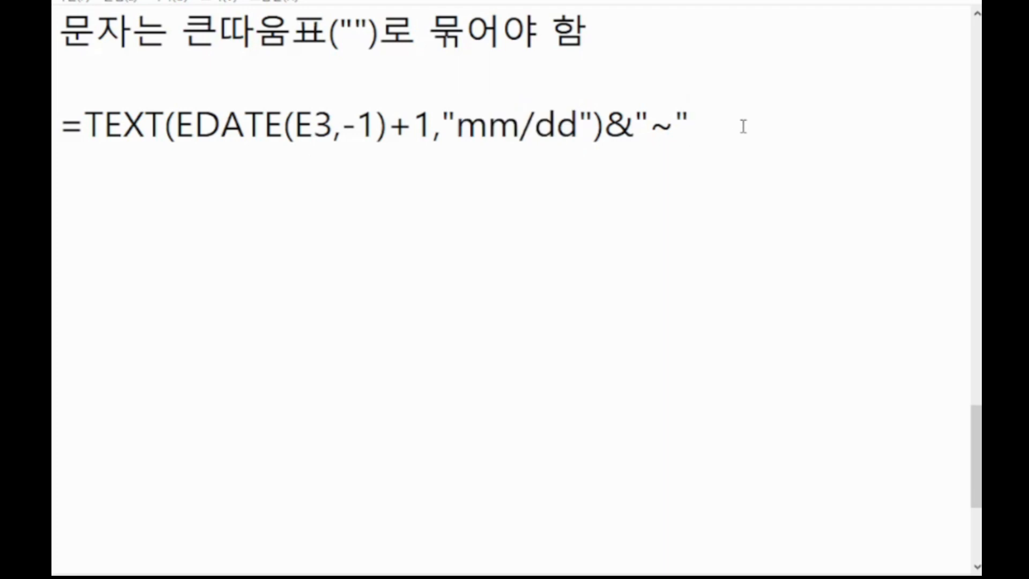
double_click(656, 130)
click(712, 120)
Step: Switch to the Excel workbook and append & and an opening TEXT function to the formula in F3
key(alt+Tab)
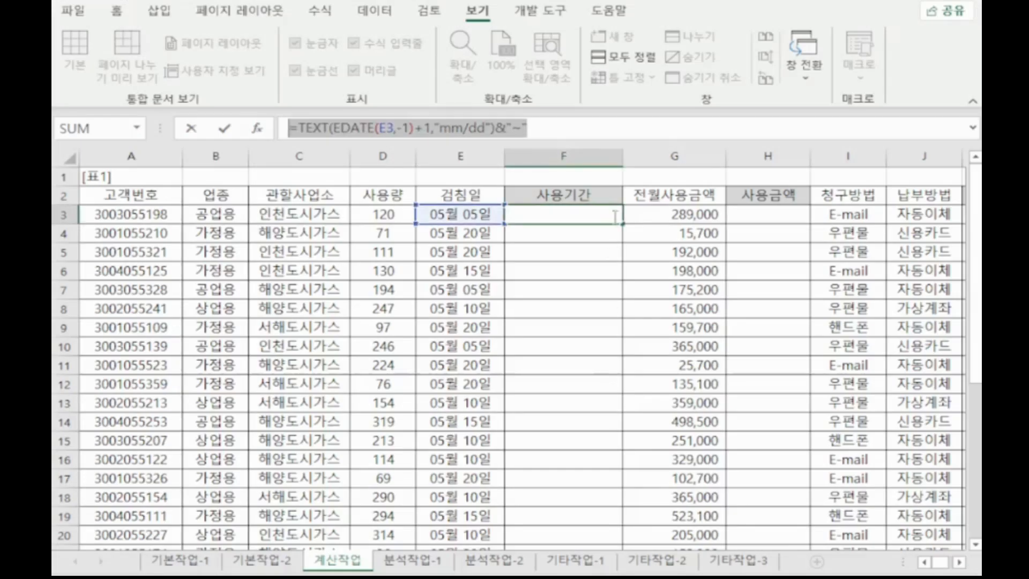
click(583, 133)
text(&t)
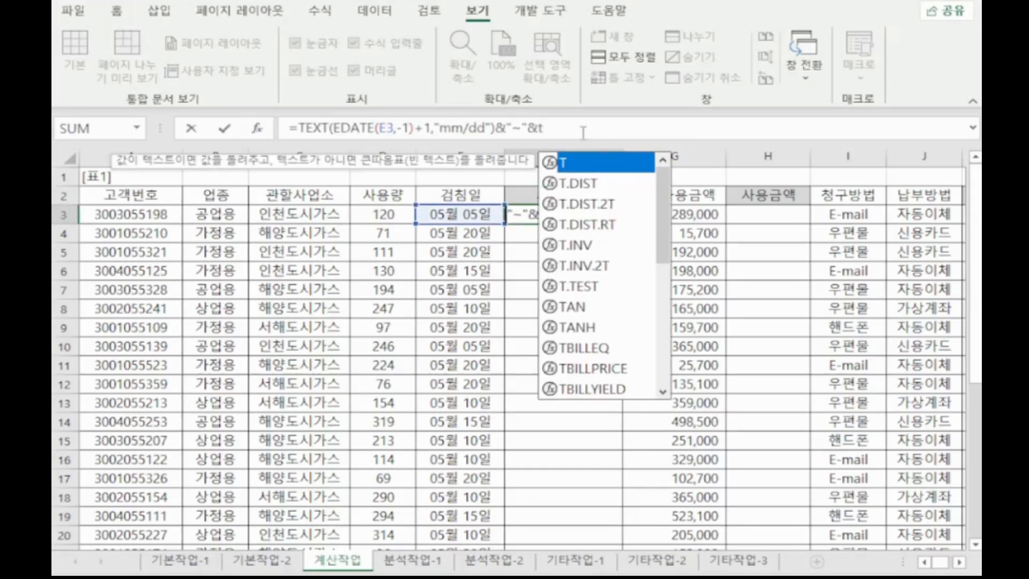
text(e)
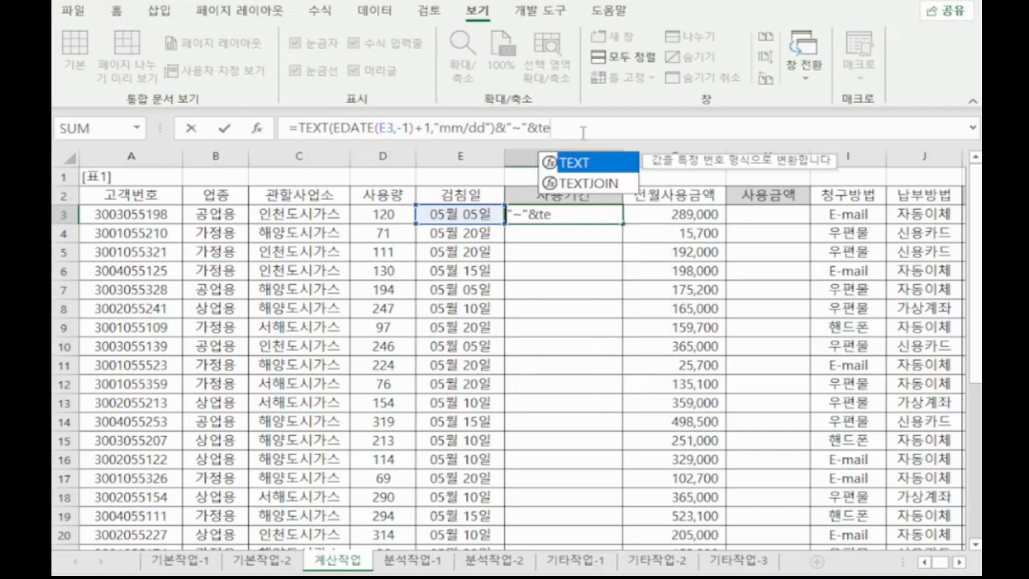
double_click(581, 165)
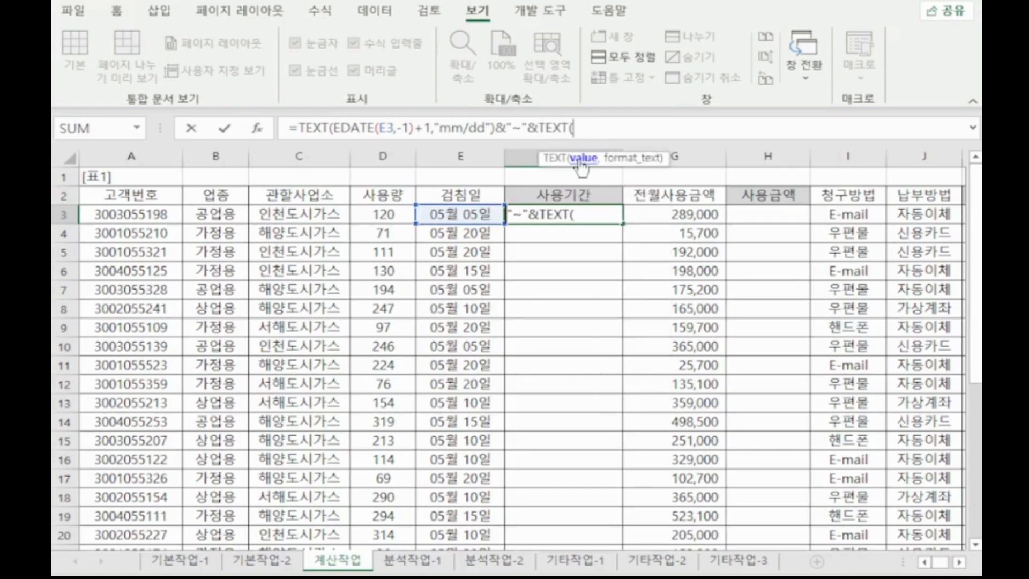
Step: Set the second TEXT function's value to E3 and its format to "mm/dd", and fill the formula down the 사용기간 column
click(258, 134)
drag(437, 90, 670, 95)
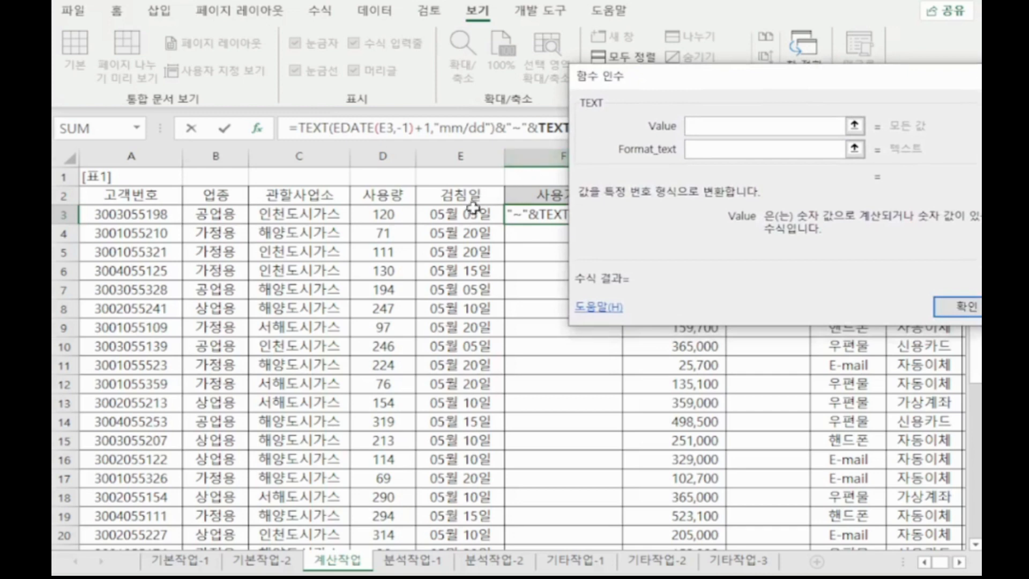
click(486, 211)
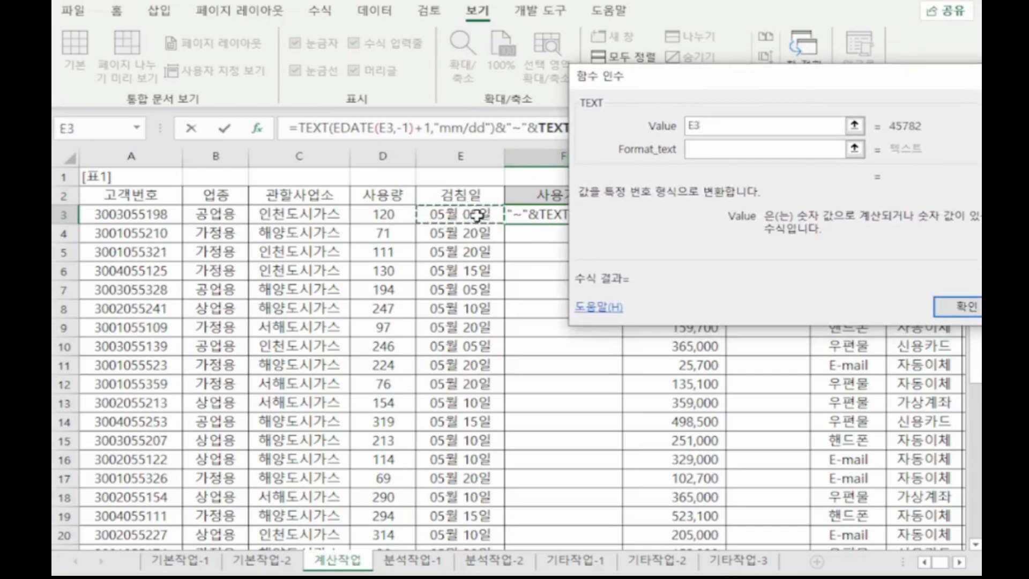
key(Tab)
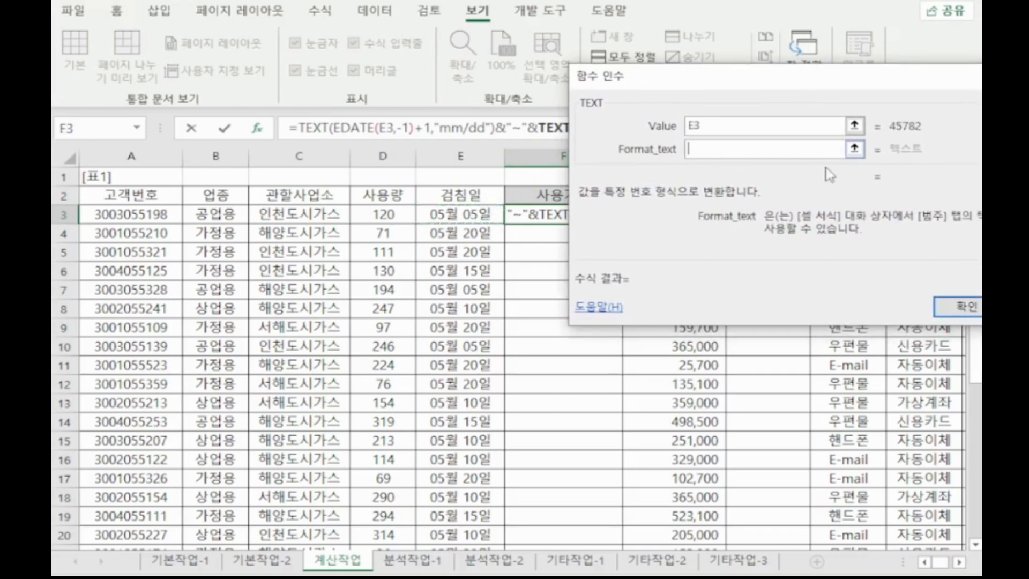
text("mm/dd)
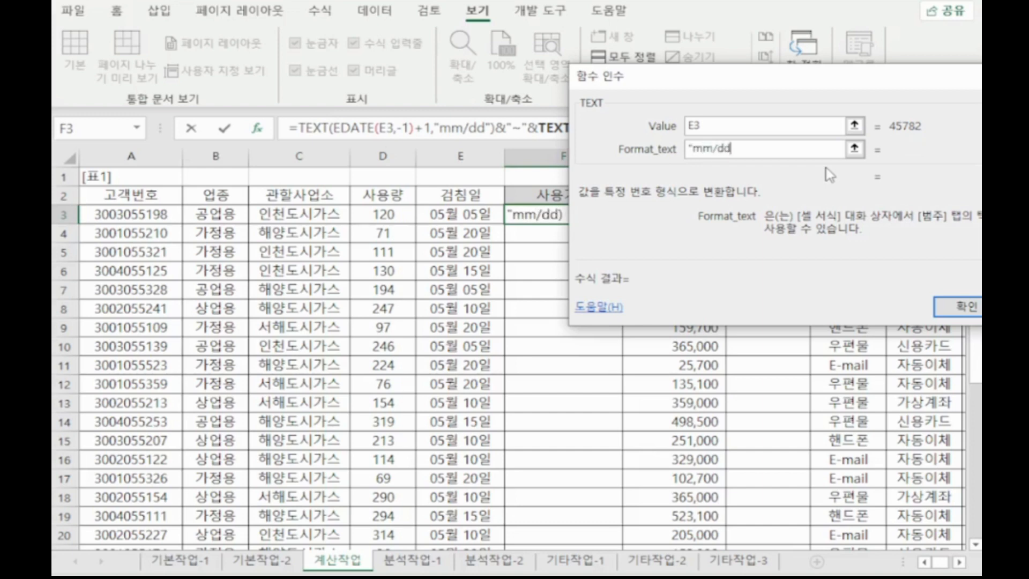
text(")
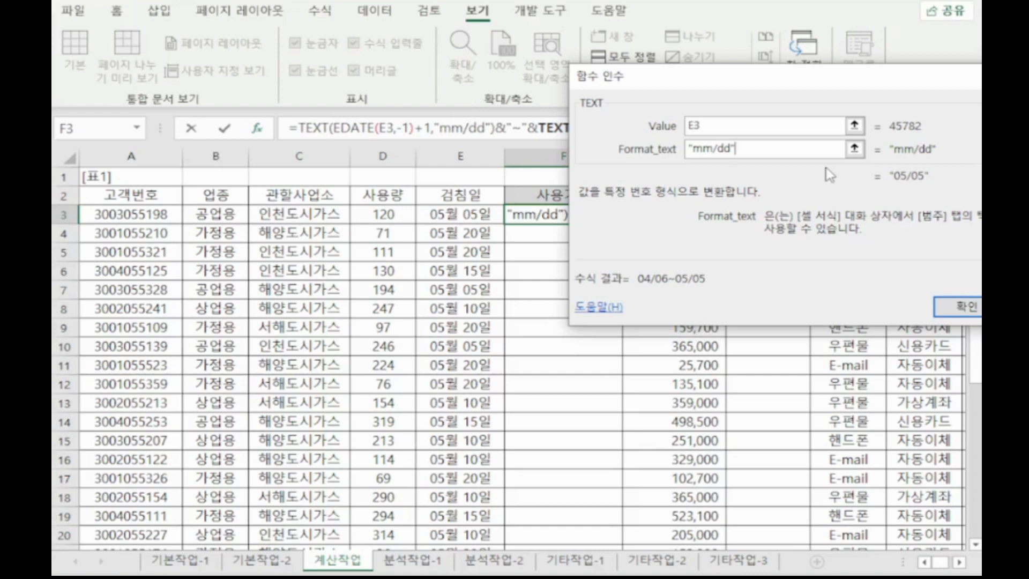
click(958, 306)
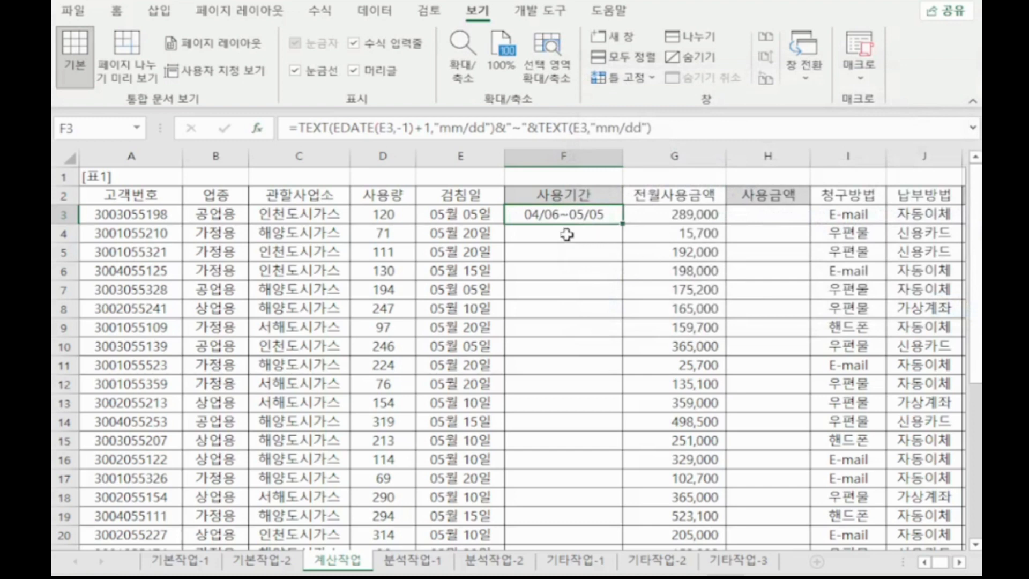
double_click(623, 226)
Step: Extend the formula noted in Notepad with &TEXT(E3,"mm/dd") to match the full F3 formula
click(615, 220)
drag(674, 126, 52, 108)
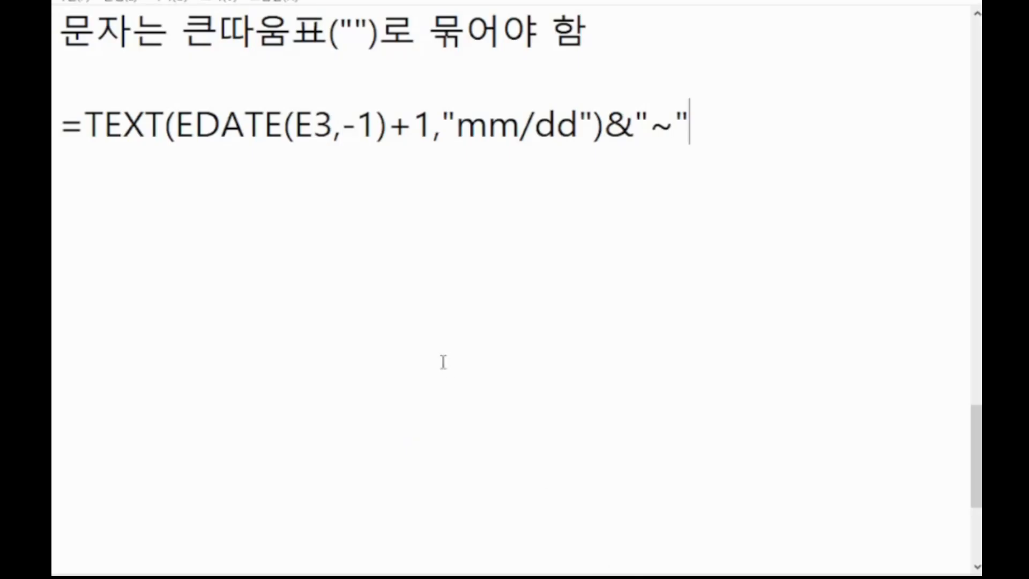
scroll(131, 108, down, 1)
text(&TEXT(E3,"mm/dd"))
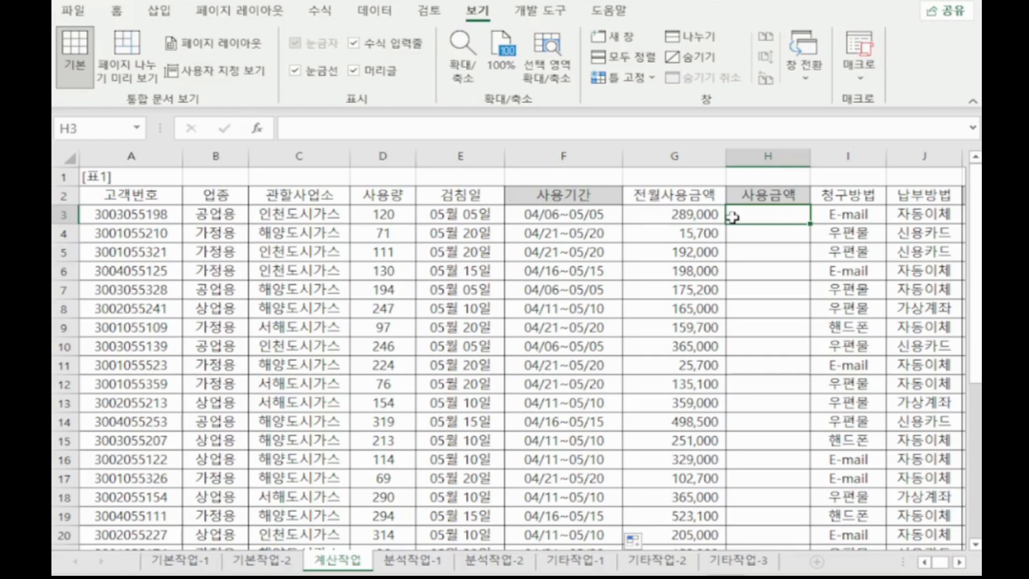
Step: Examine the 업종 and 사용량 columns of 표1 together with the unit prices in the 단가표 table
drag(225, 215, 220, 381)
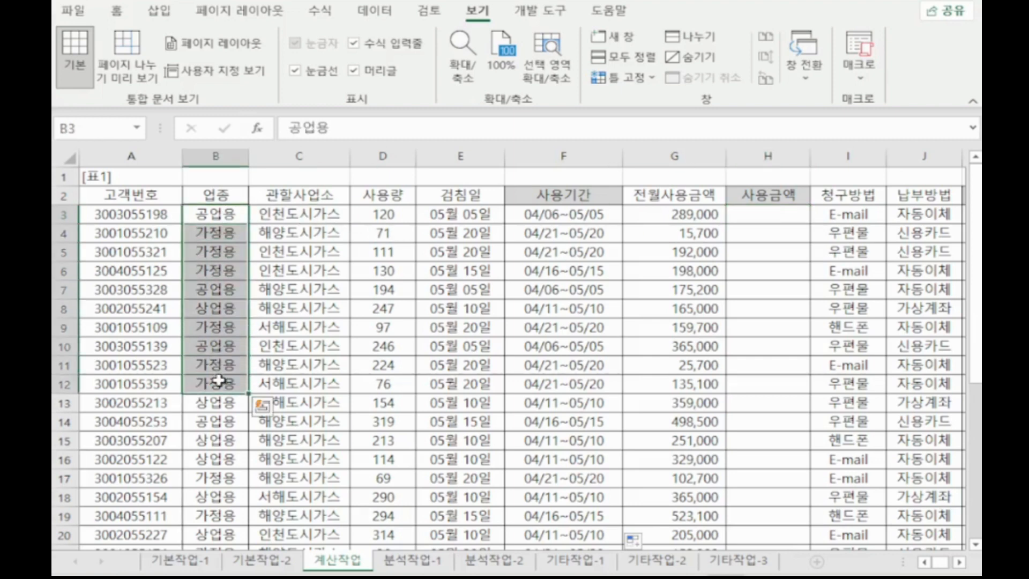
ctrl+drag(383, 215, 395, 382)
scroll(564, 399, down, 1)
drag(806, 447, 793, 514)
scroll(452, 392, up, 1)
scroll(452, 393, up, 3)
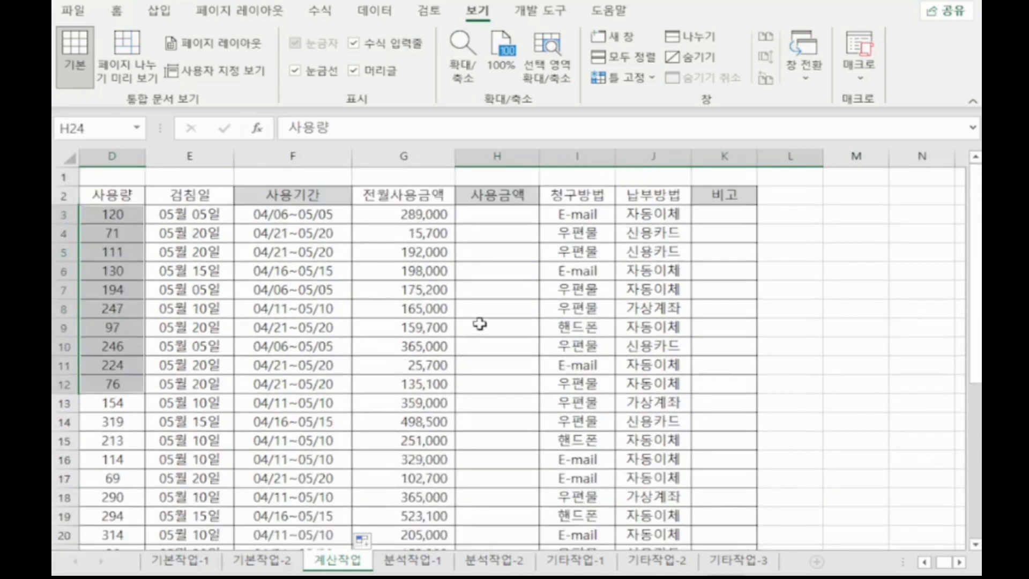
scroll(546, 336, down, 2)
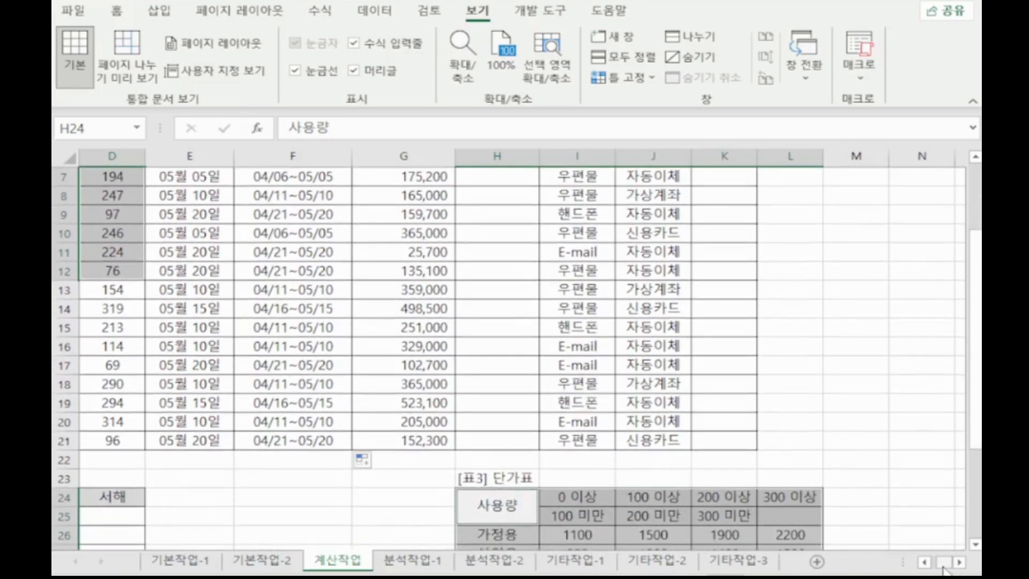
drag(943, 564, 863, 563)
scroll(342, 309, up, 2)
Step: Trace the 업종 and 사용량 in row 3 to the matching unit price in the 단가표 table
click(235, 218)
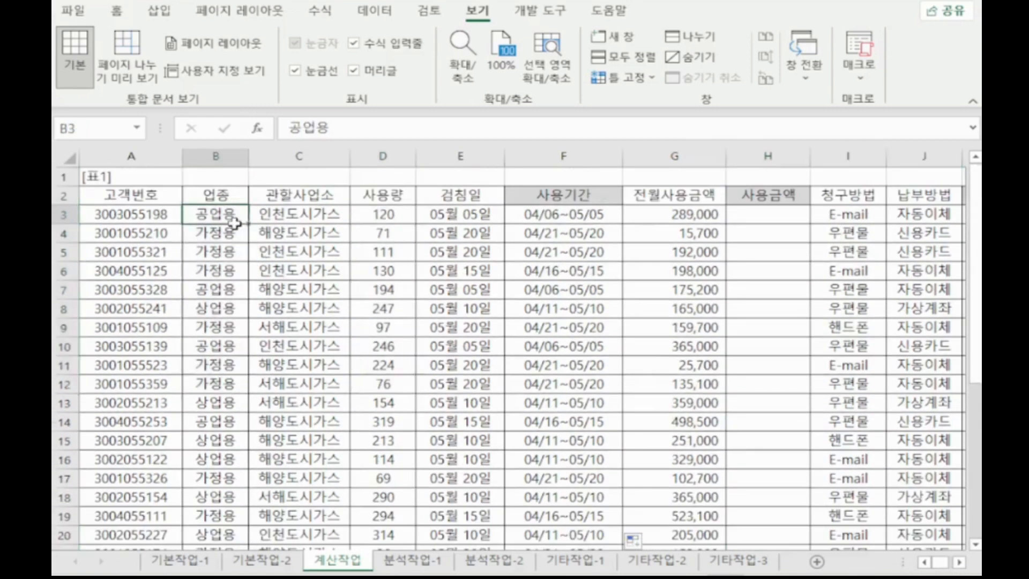
ctrl+click(383, 229)
click(206, 214)
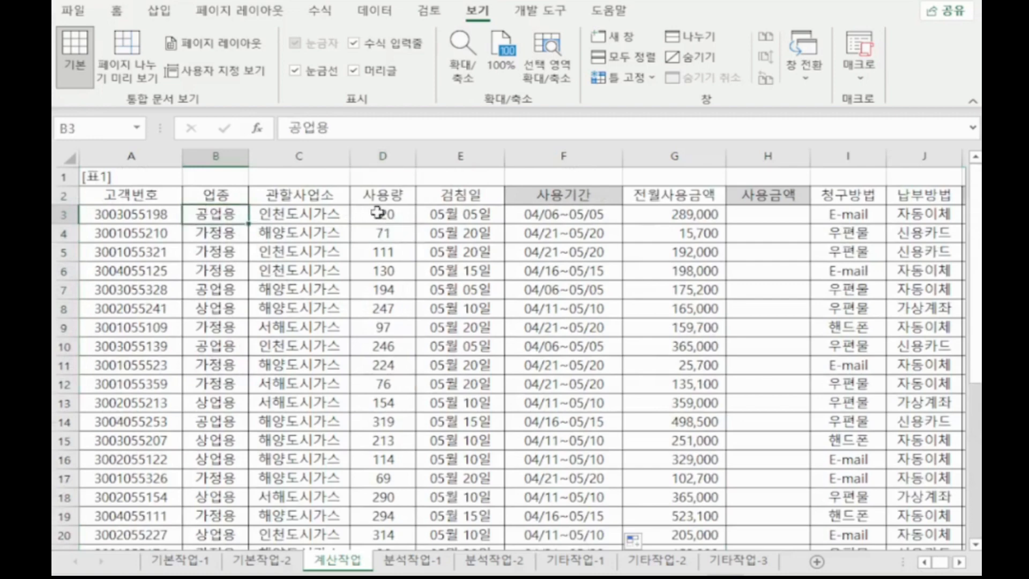
ctrl+click(381, 214)
scroll(643, 268, down, 4)
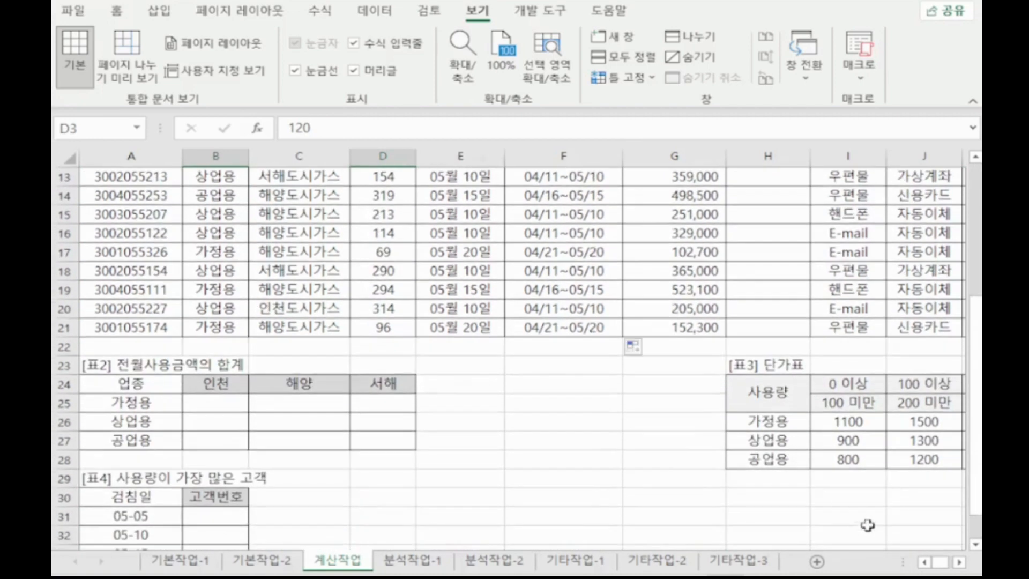
click(959, 562)
click(958, 562)
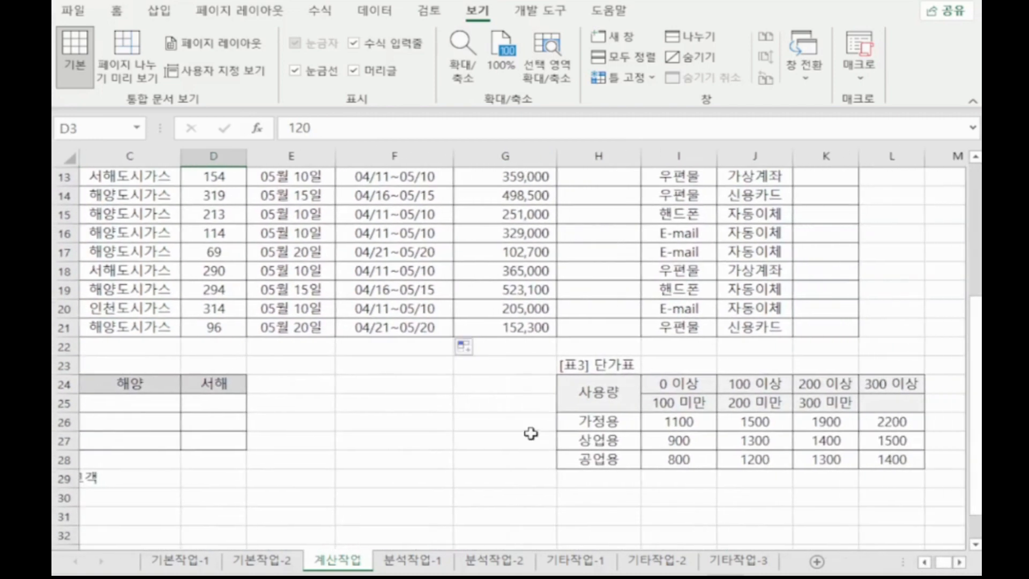
click(576, 455)
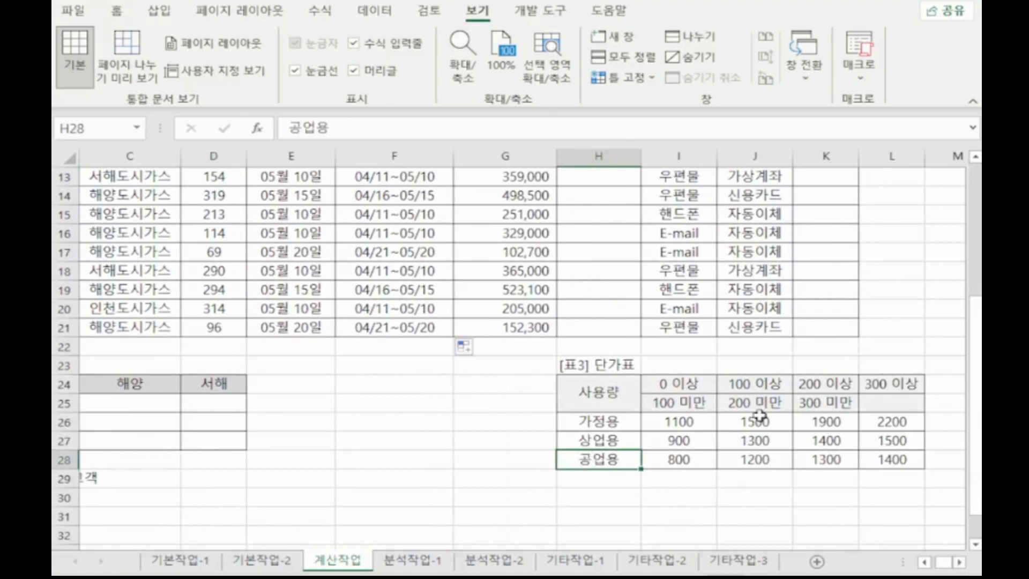
ctrl+click(770, 461)
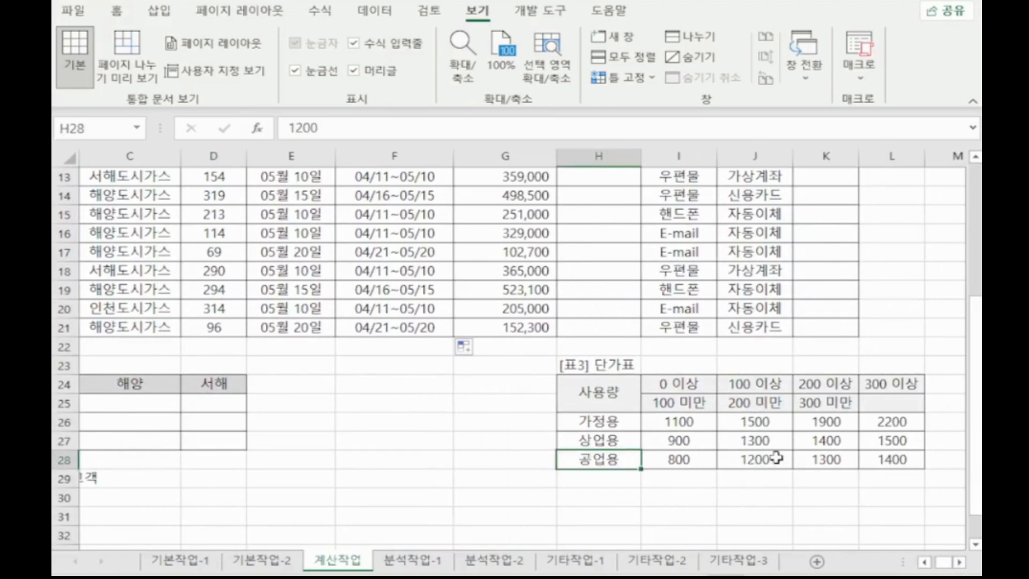
click(770, 461)
scroll(724, 375, up, 4)
scroll(643, 268, up, 1)
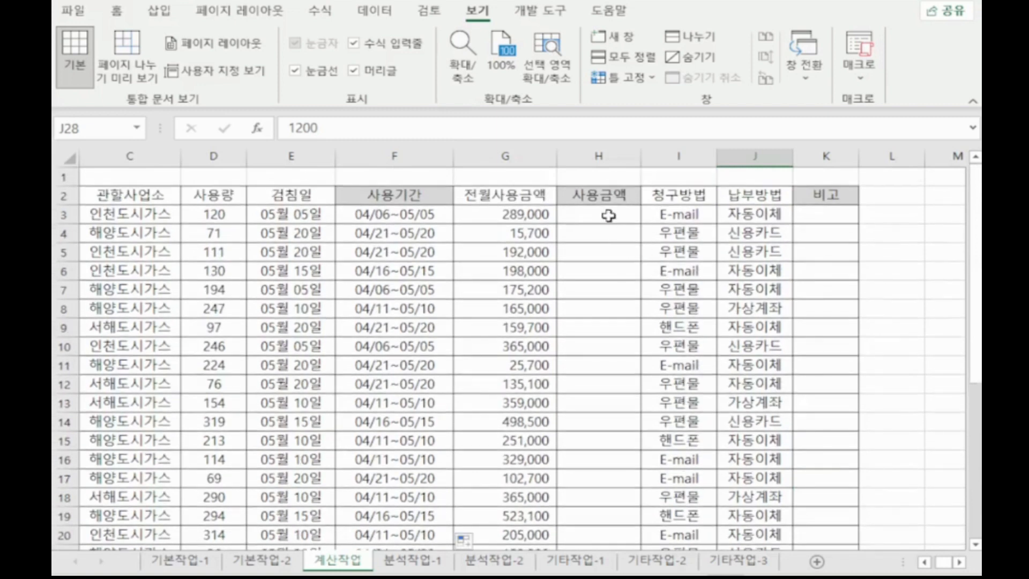
Step: Compare the 사용량 values of 표1 with the usage-range headers and 가정용 unit prices in the 단가표 table
click(607, 215)
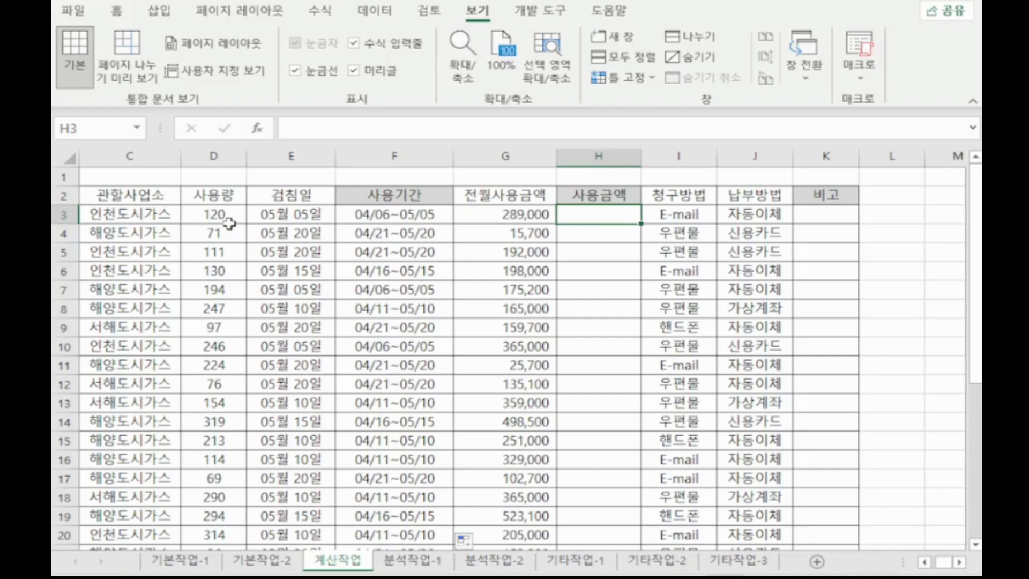
scroll(229, 223, down, 4)
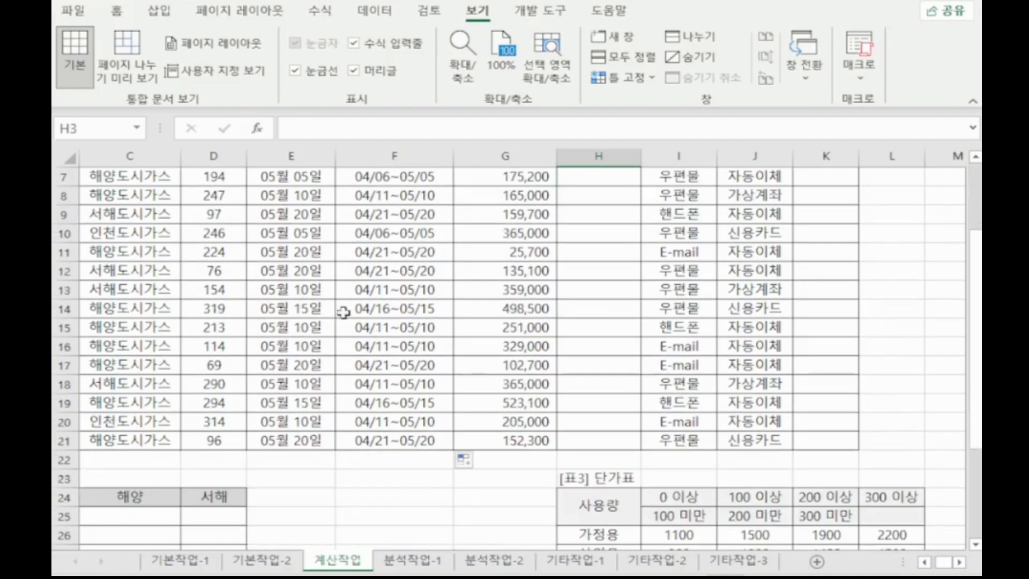
scroll(555, 388, up, 3)
scroll(556, 388, up, 1)
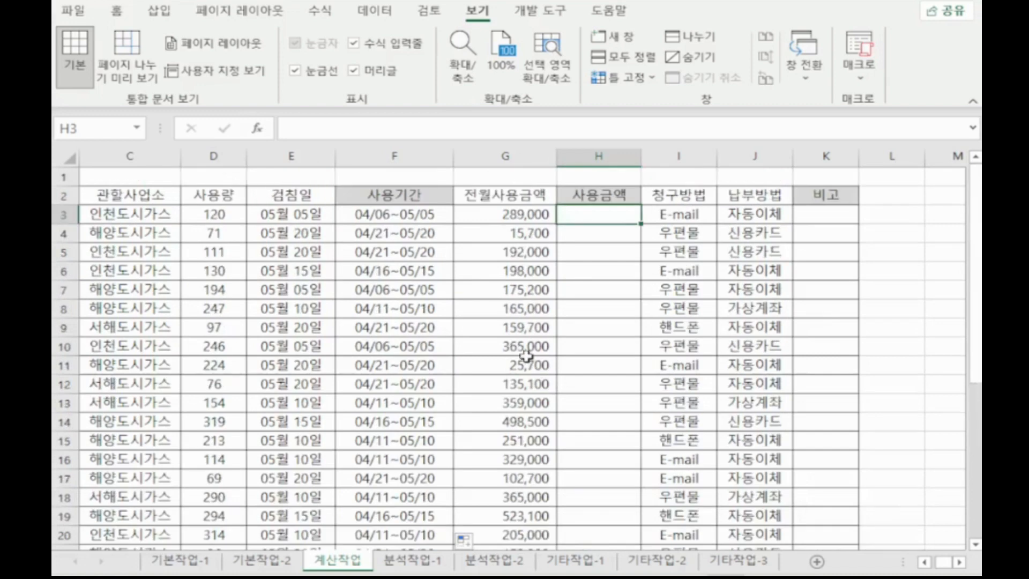
scroll(244, 214, down, 4)
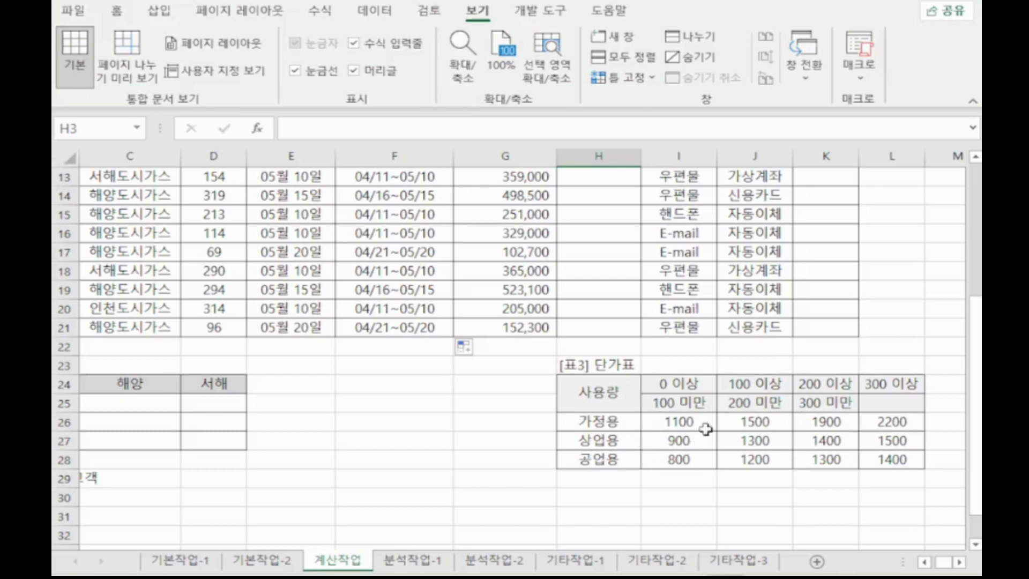
click(676, 425)
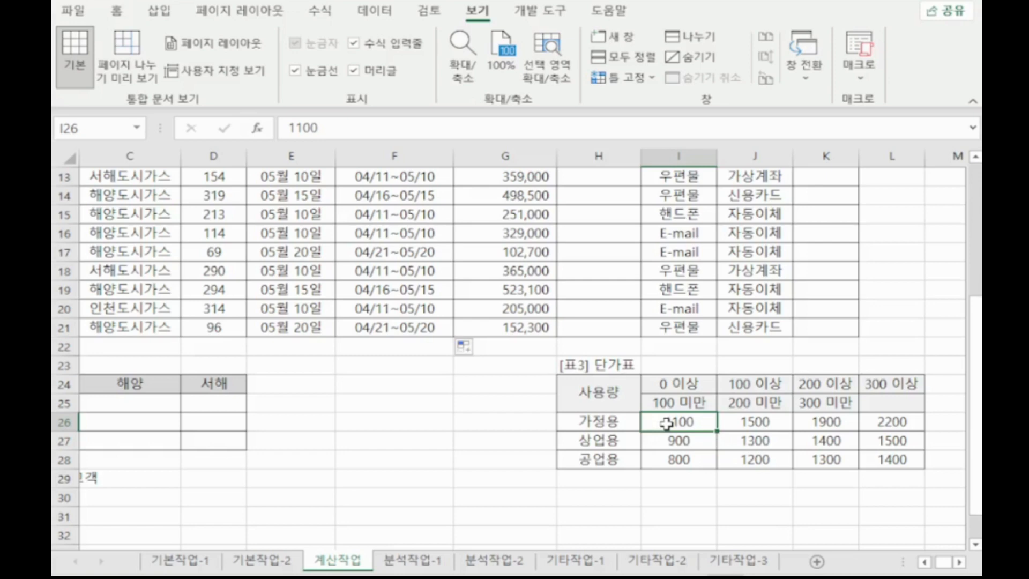
scroll(666, 423, up, 4)
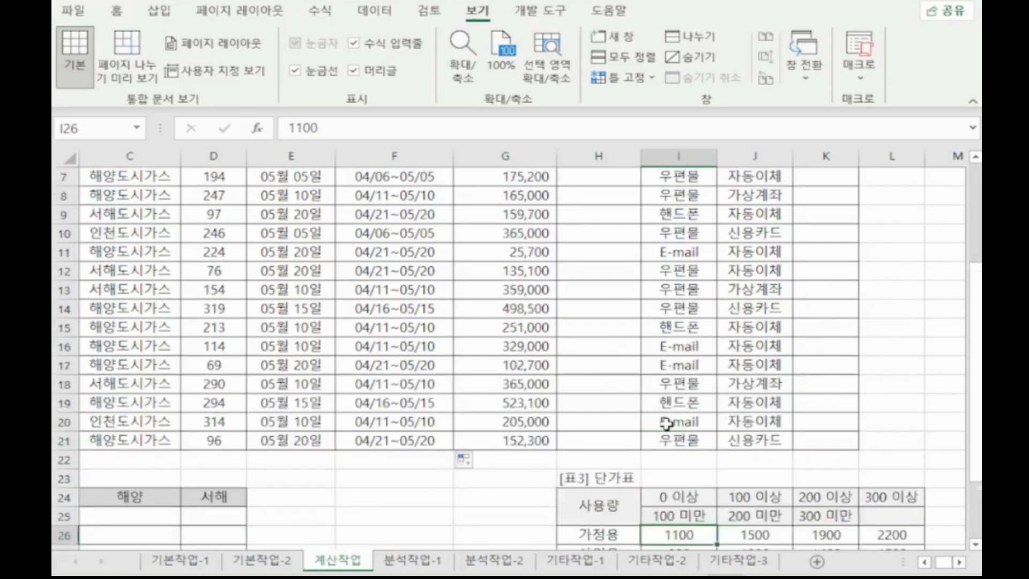
scroll(663, 413, down, 4)
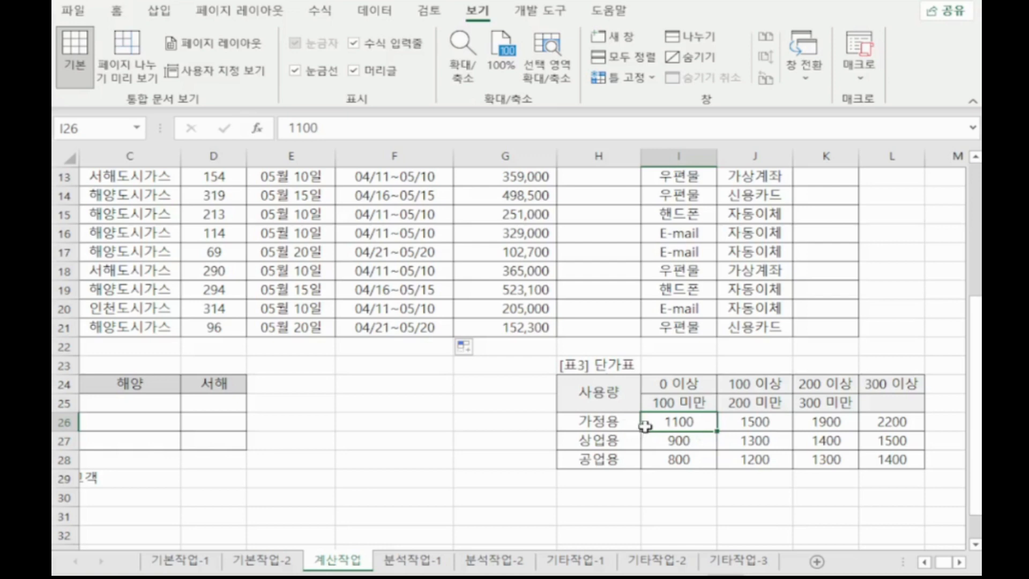
click(674, 390)
click(674, 397)
click(678, 422)
scroll(593, 283, up, 5)
click(597, 229)
click(574, 219)
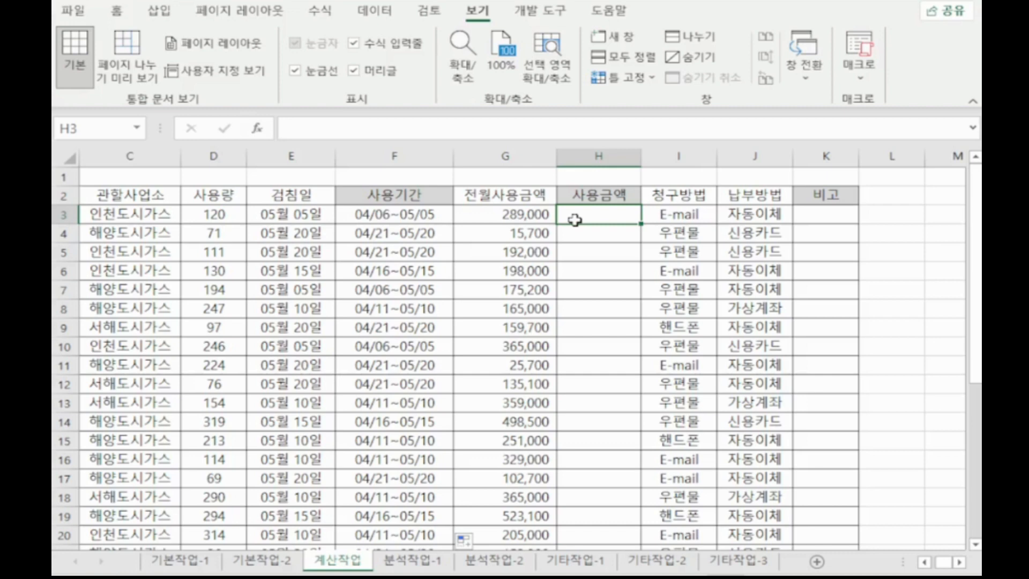
Step: Check the 업종 and 사용량 of rows 3 and 4 against the unit prices in the 단가표 table
click(924, 562)
click(924, 561)
click(229, 217)
ctrl+click(229, 236)
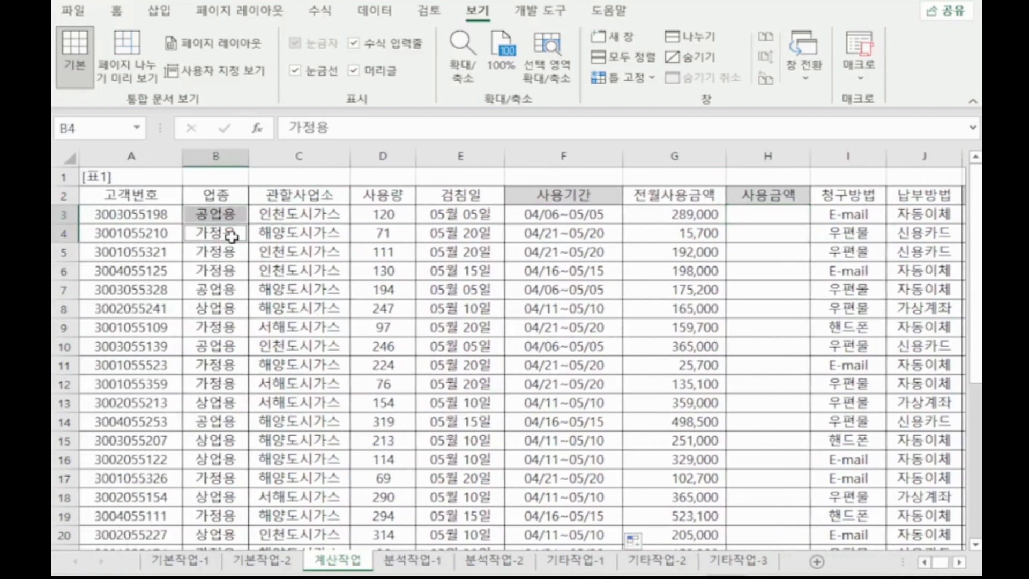
ctrl+click(401, 215)
ctrl+click(399, 233)
scroll(561, 345, down, 4)
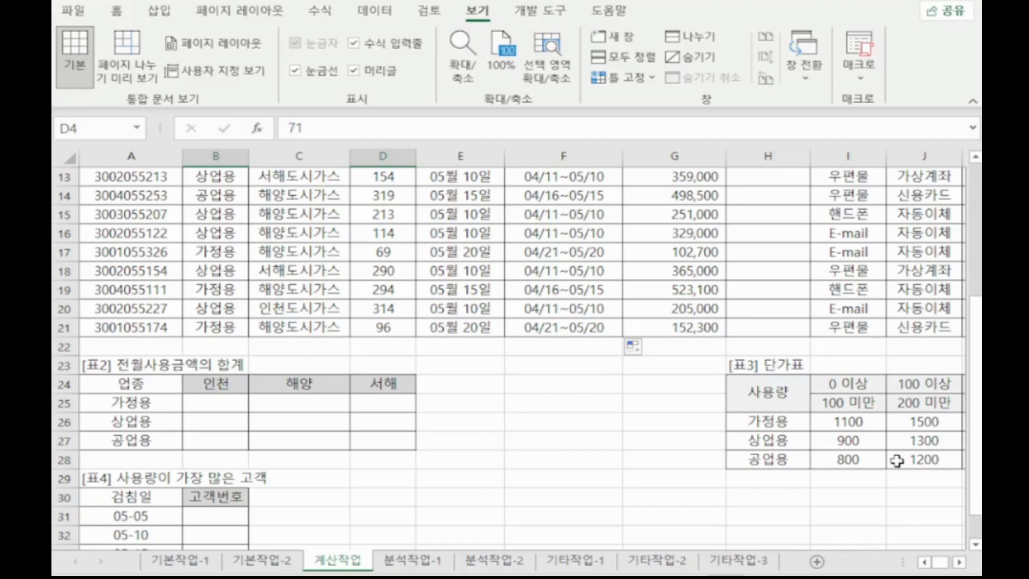
Step: Switch to Notepad and add the heading "hlookup함수" on a new line below the TEXT formula
key(alt+Tab)
scroll(81, 193, down, 1)
click(88, 170)
text(ㅗ)
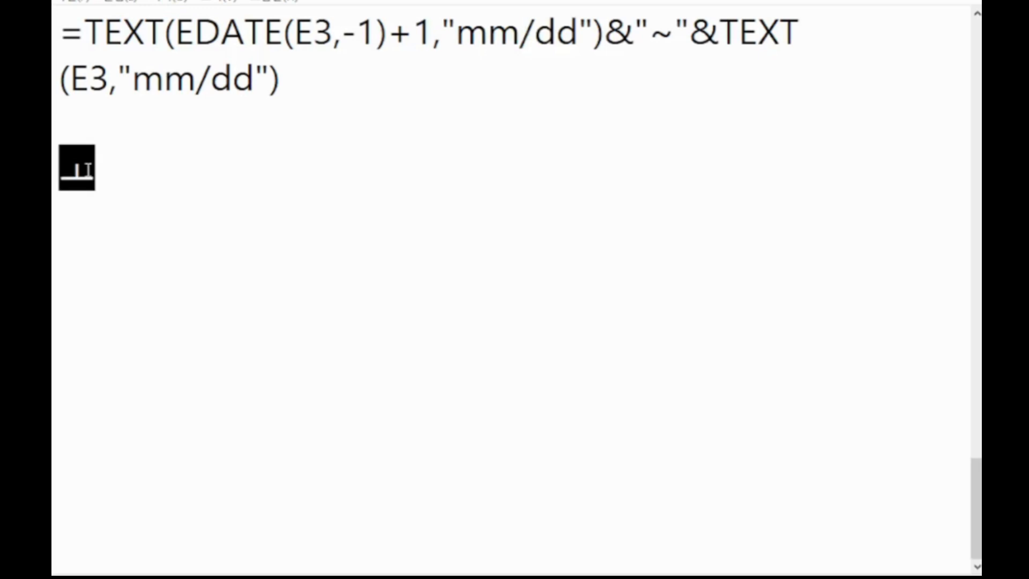
key(BackSpace)
key(Hangul)
text(hlo)
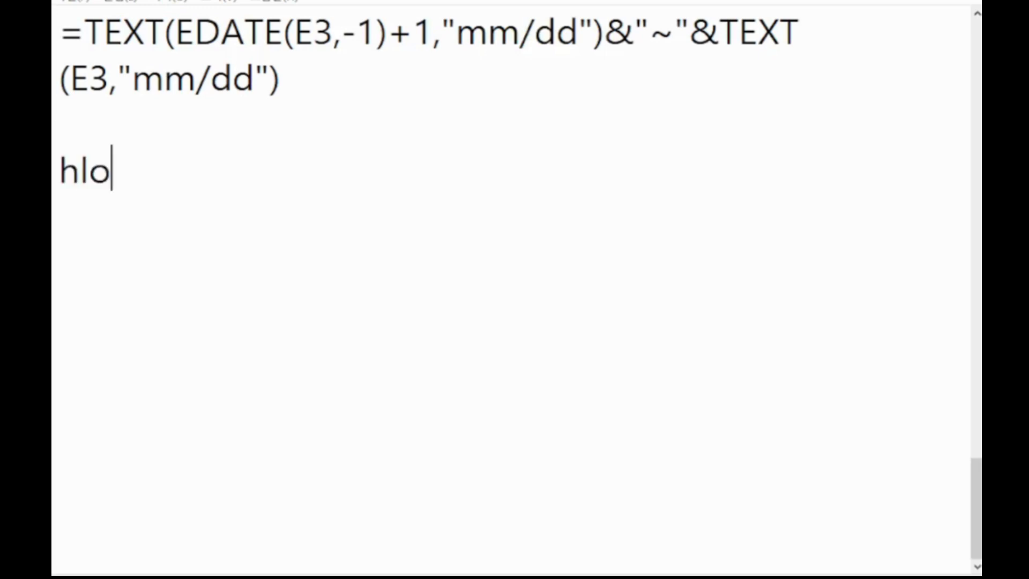
text(okup)
key(Hangul)
text(함수)
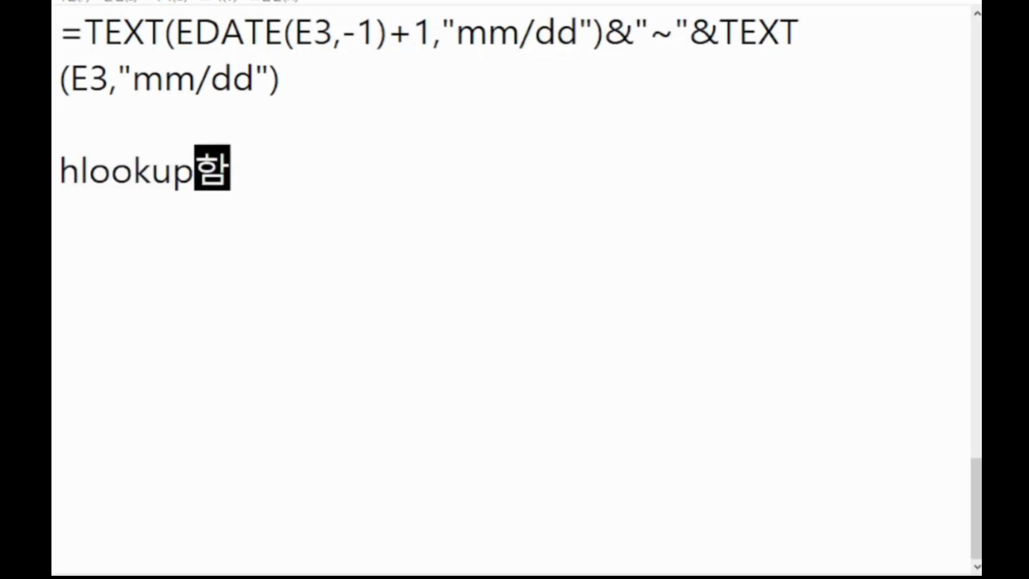
Step: Complete the hlookup함수 line with the description ": 조건표가 수평으로 있을 경우 사용"
key(Return)
text(: 조)
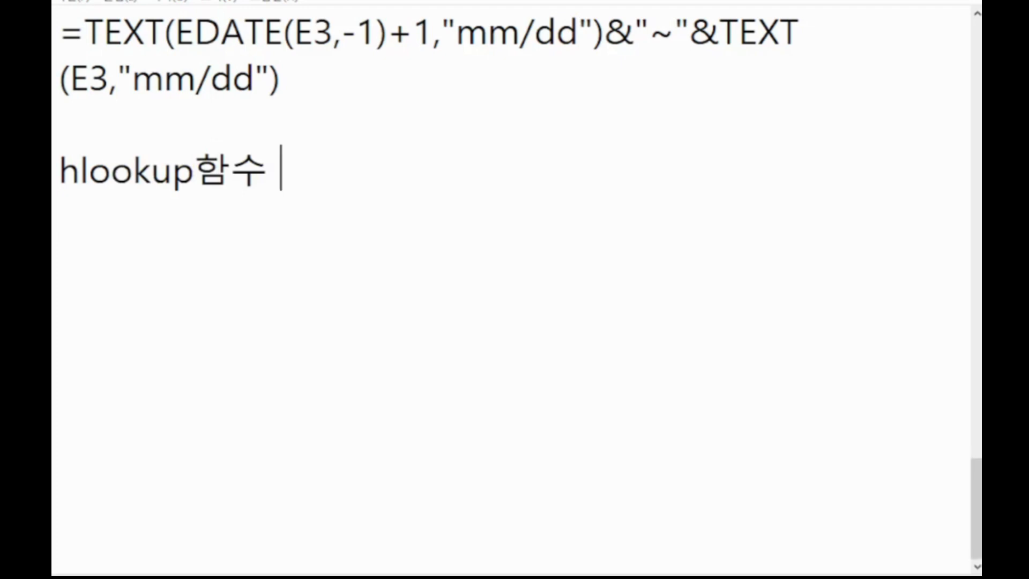
text(건표가 ㅅ)
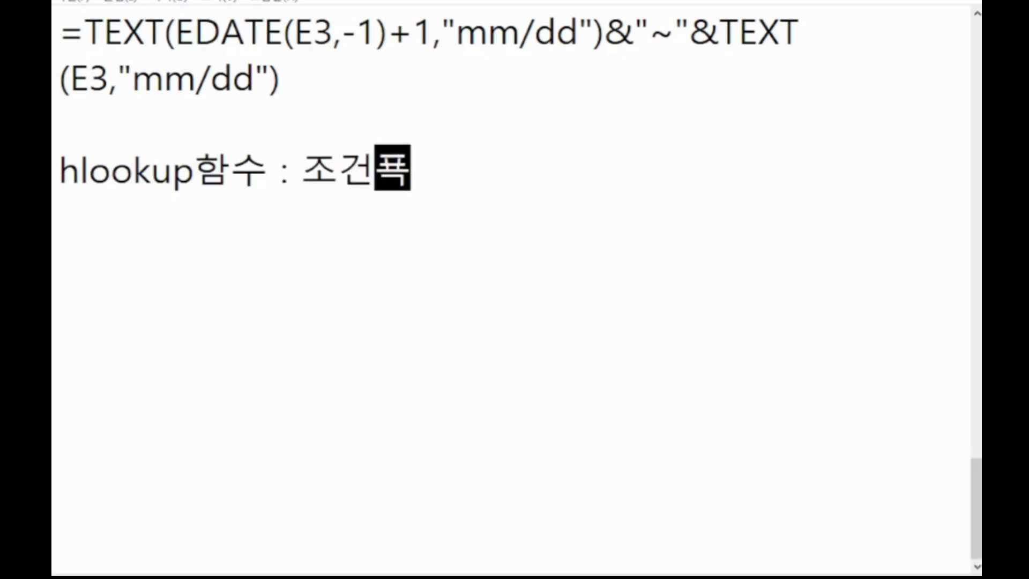
text(ㅜ평으로 이)
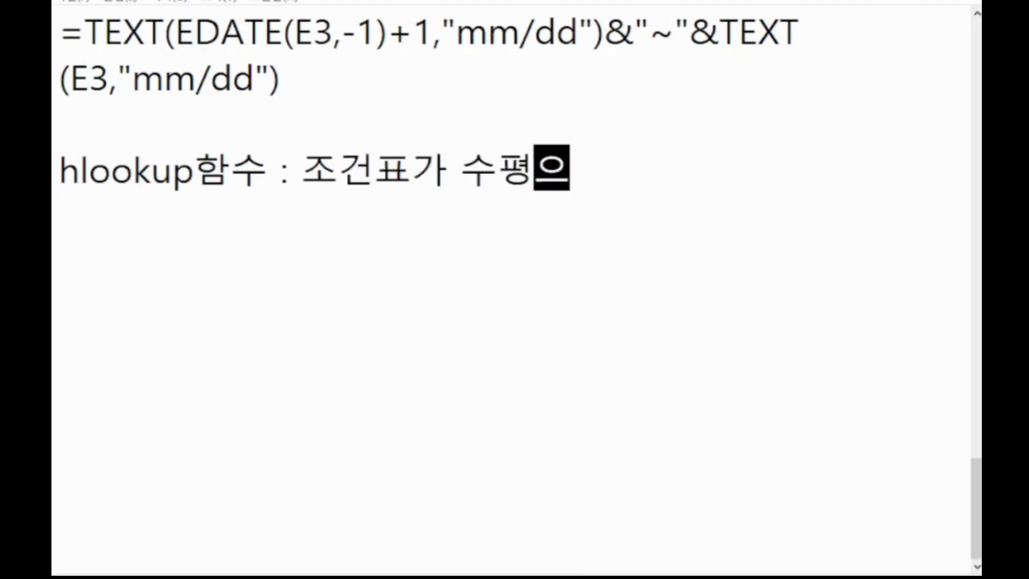
text(ㅆ을 경)
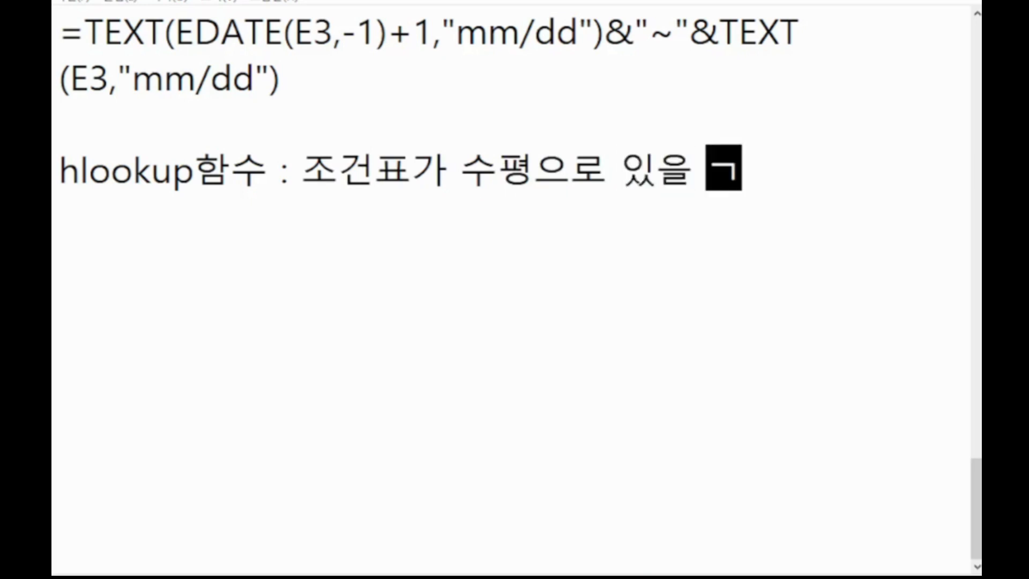
key(ctrl+z)
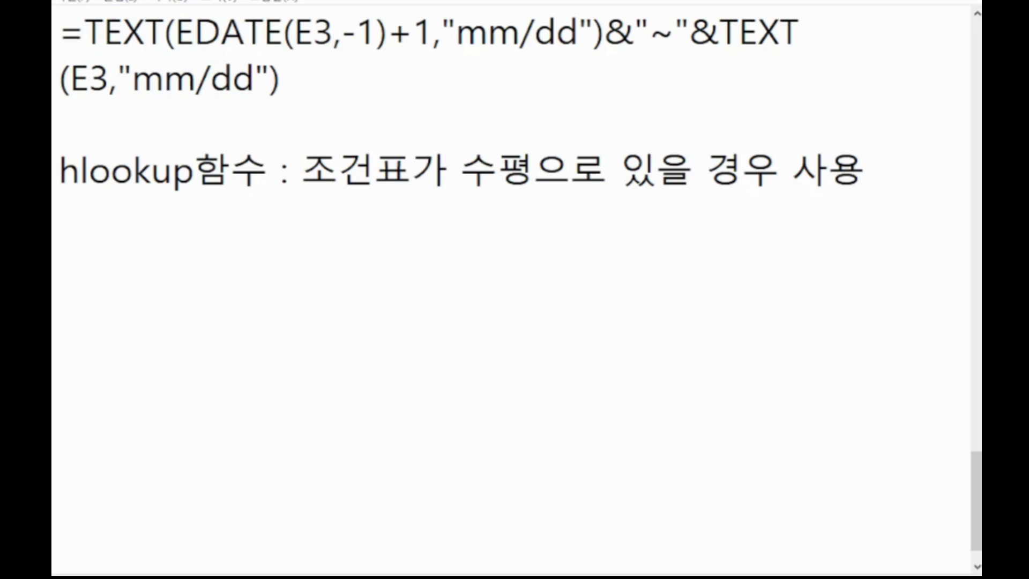
Step: Begin an explanation on the line below with "비교값을 조건표 범위의 첫 행에서 비교하여"
text(비교값)
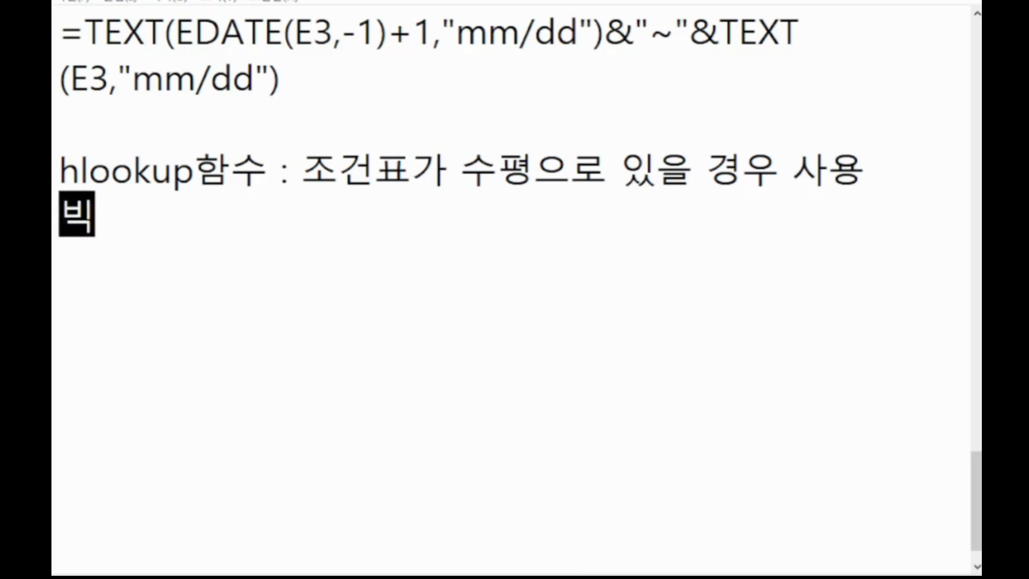
text(으로)
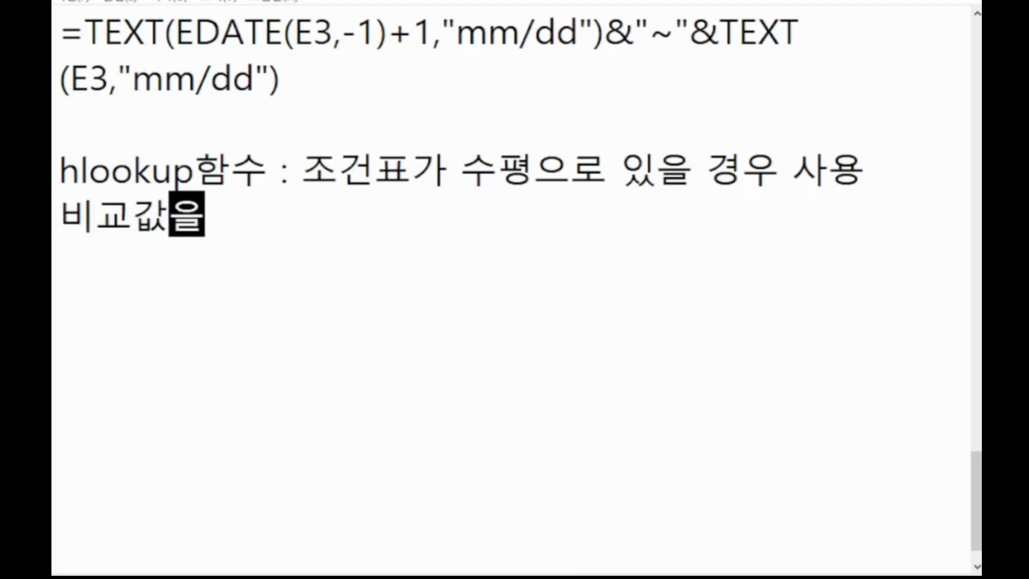
key(BackSpace)
key(BackSpace)
key(BackSpace)
text(으을 조건표 범위)
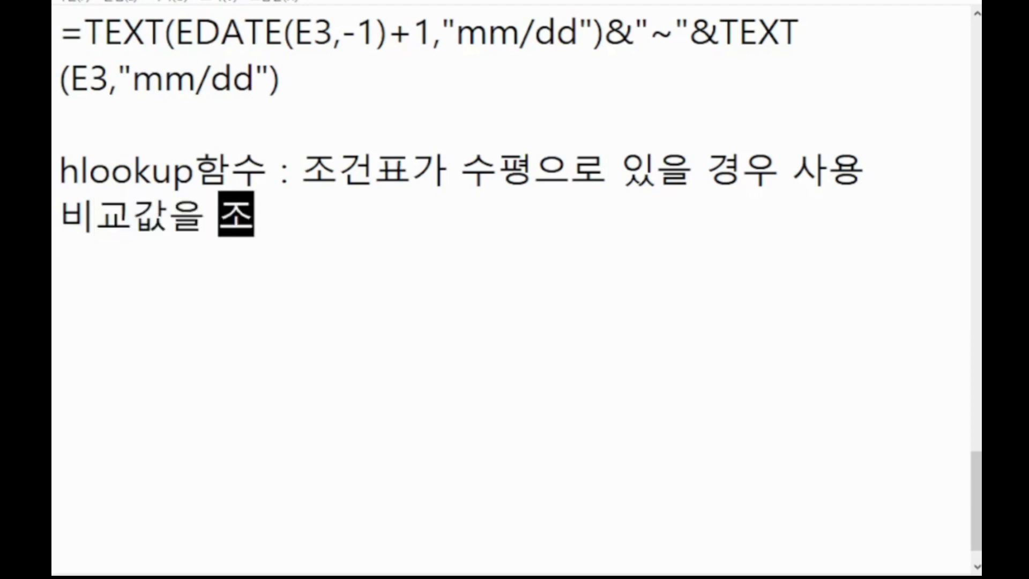
text(의 )
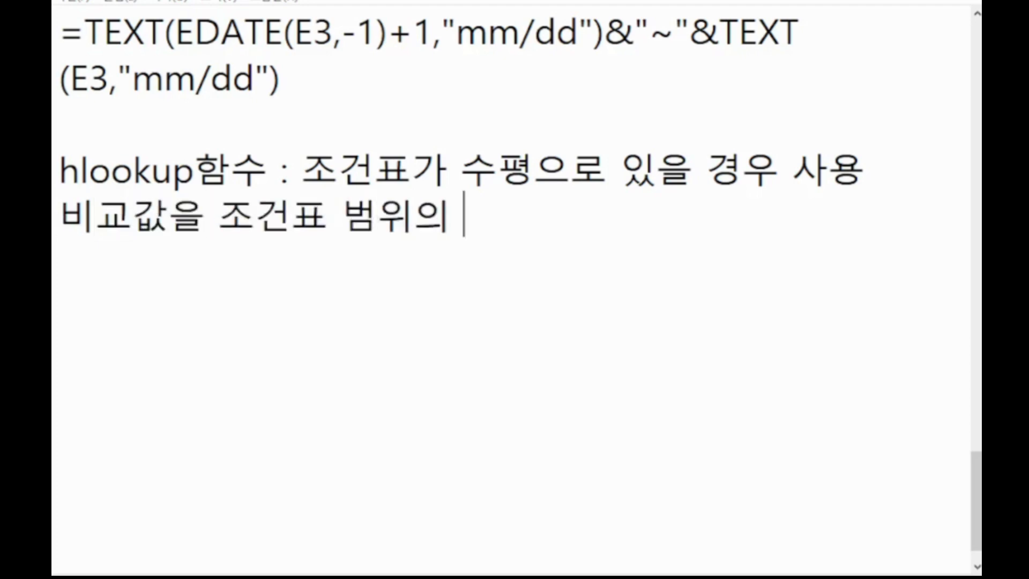
text(첫 행에서 비교하여)
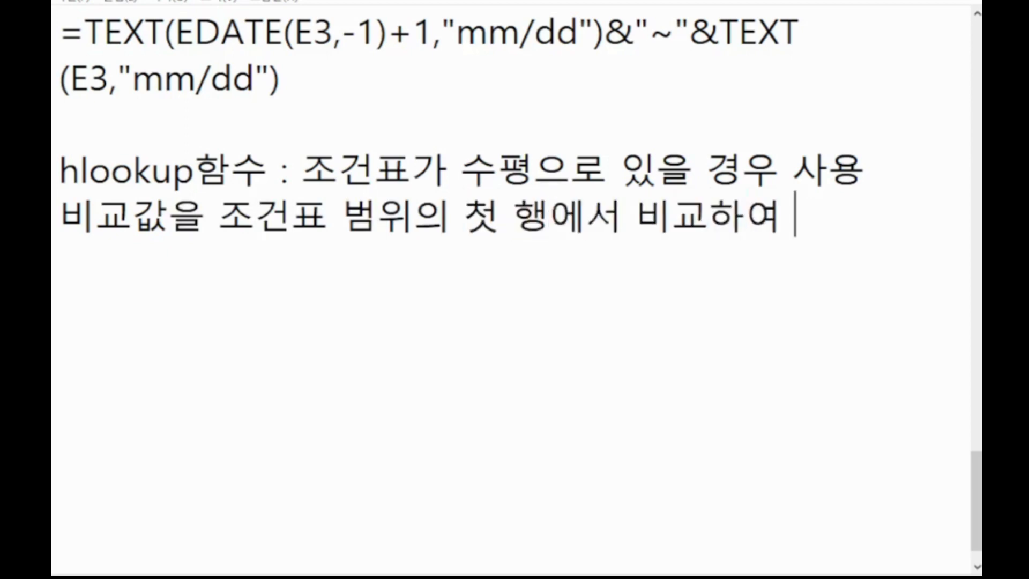
Step: Finish the HLOOKUP explanation with "해당하는 행에 위치한 값을 가져옴" and start a new line
text( 해)
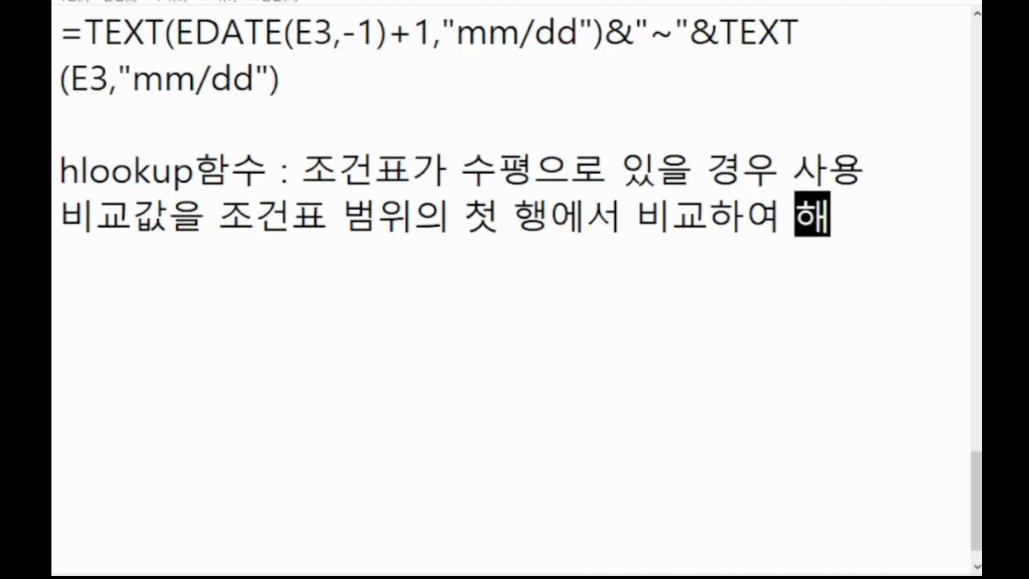
text(당ㅎㅏ는 행에 위)
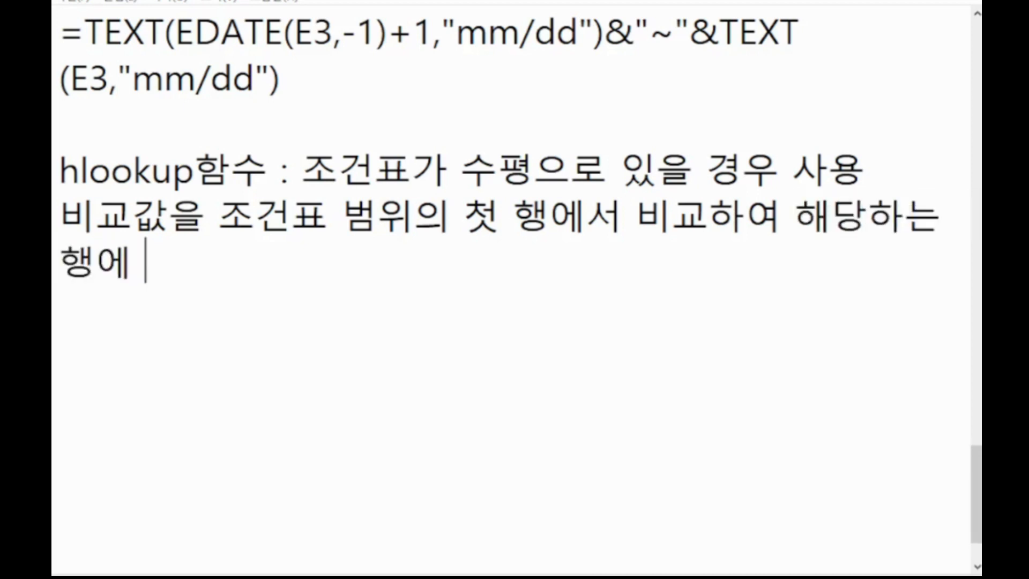
text(치한 )
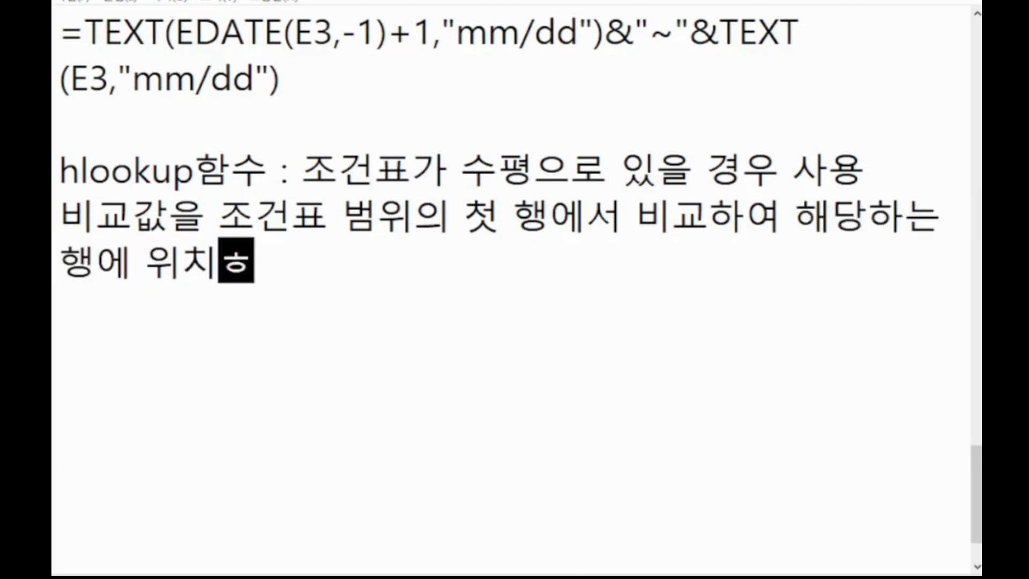
text(값을 )
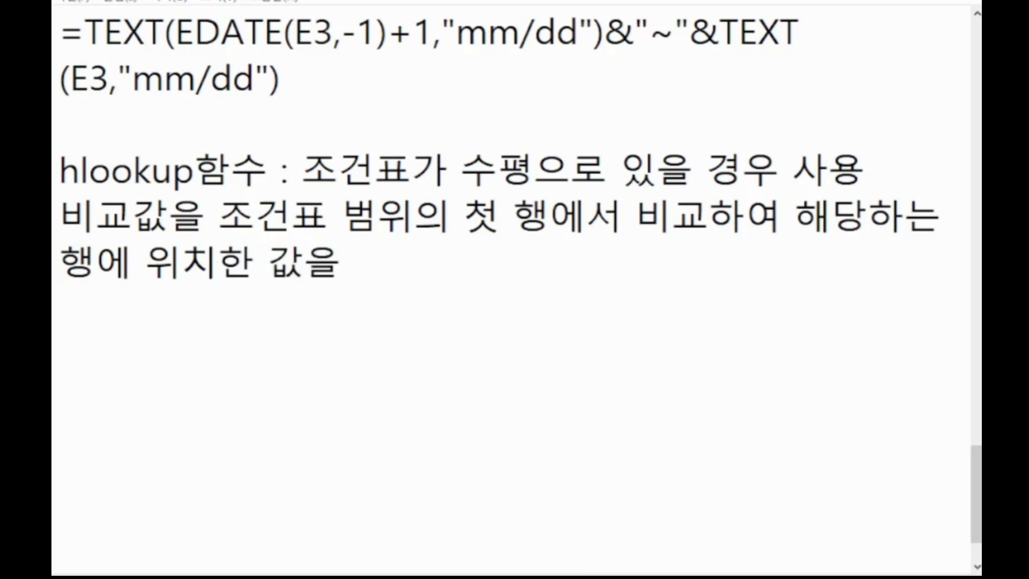
text(ㄷ)
key(BackSpace)
text(가져옴)
key(Return)
Step: Write the HLOOKUP syntax as "=hlookup(비교값,조건표범위," and begin its third argument
text(=)
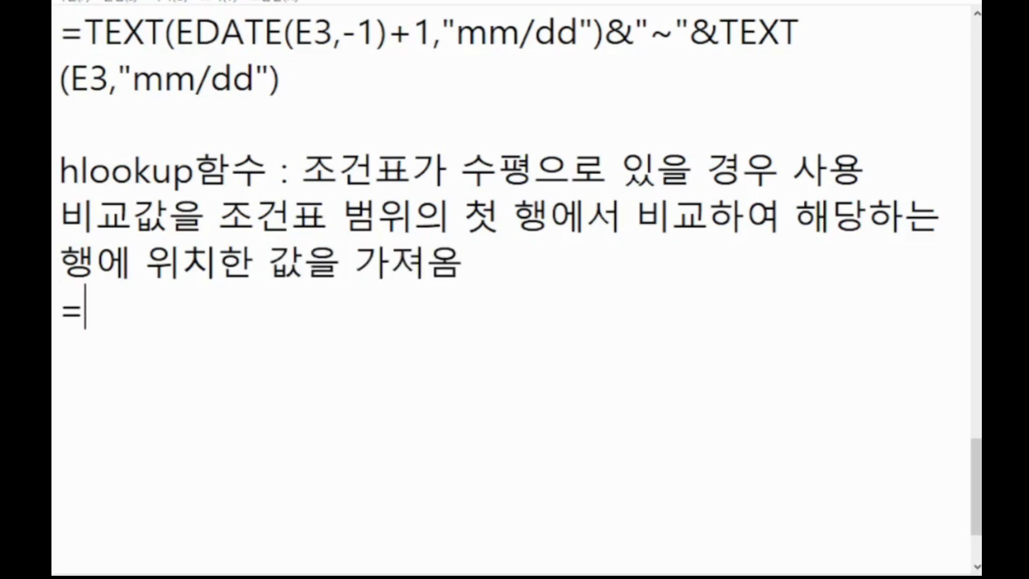
text(hlookup)
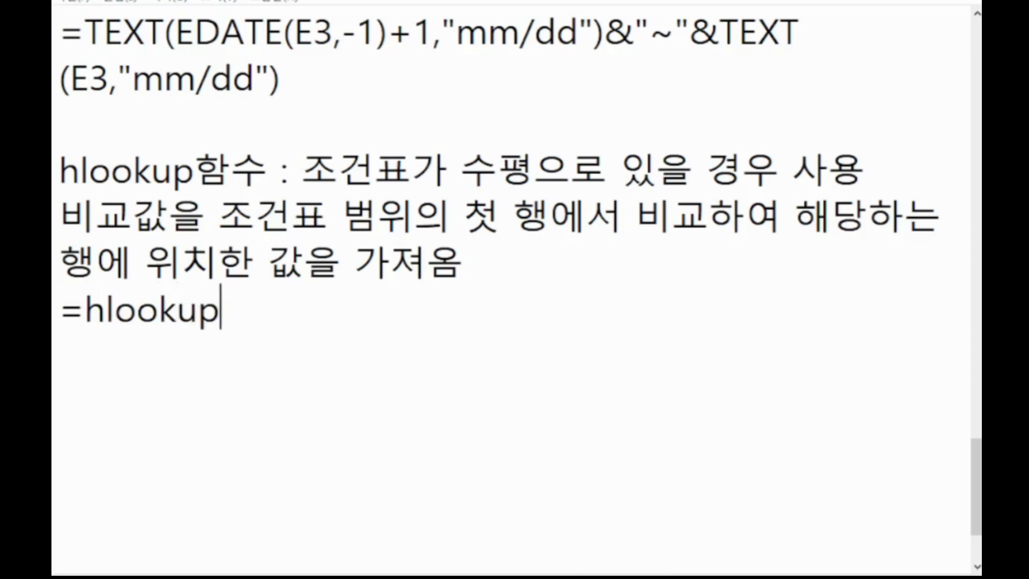
text((비교)
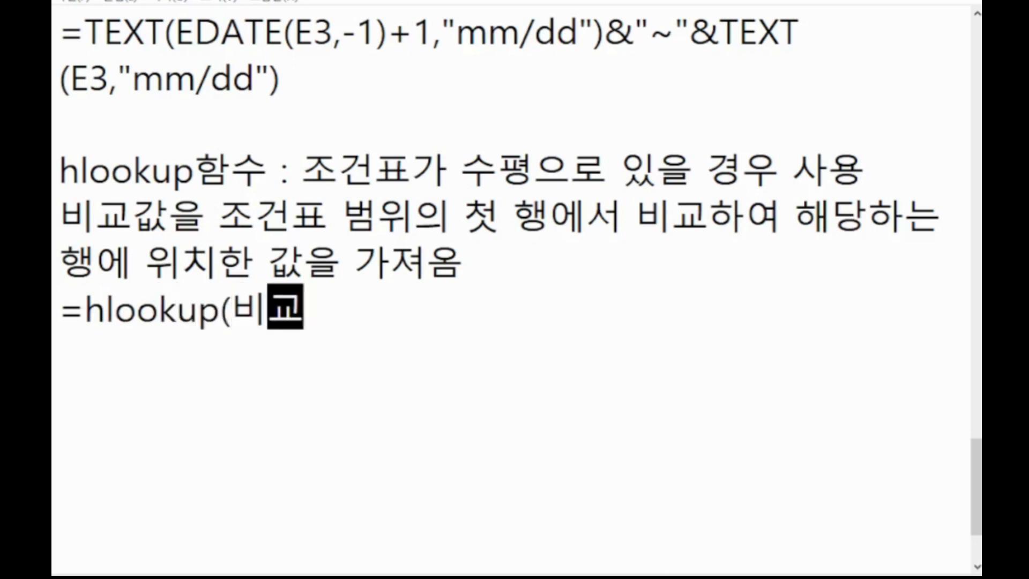
text(값,조건표범위,)
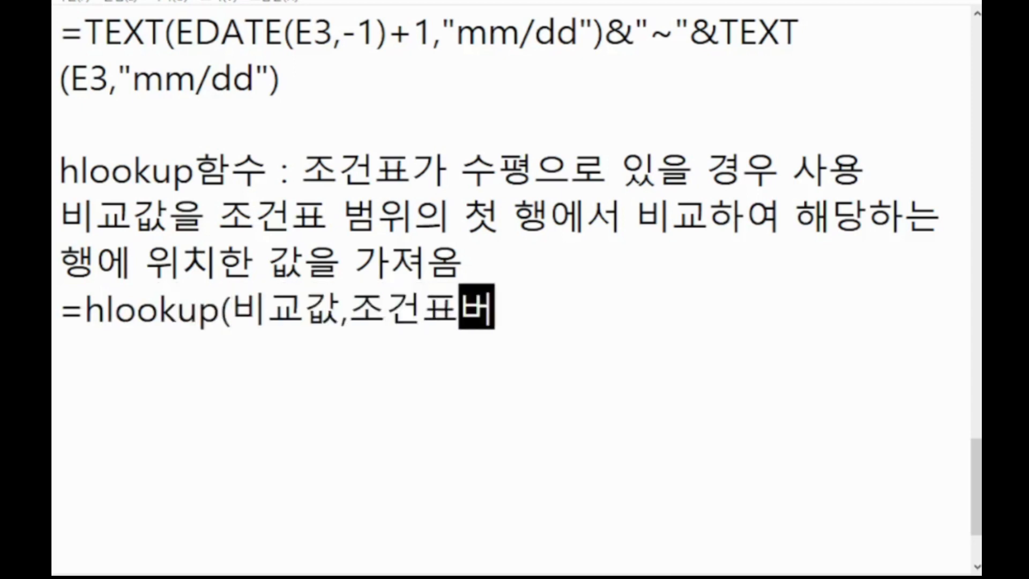
text(행범ㅎ)
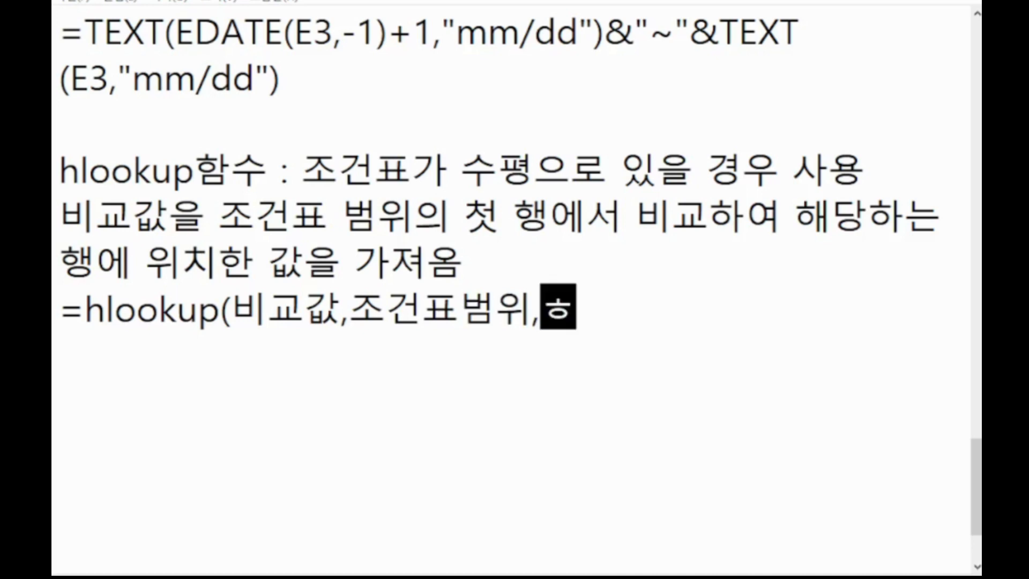
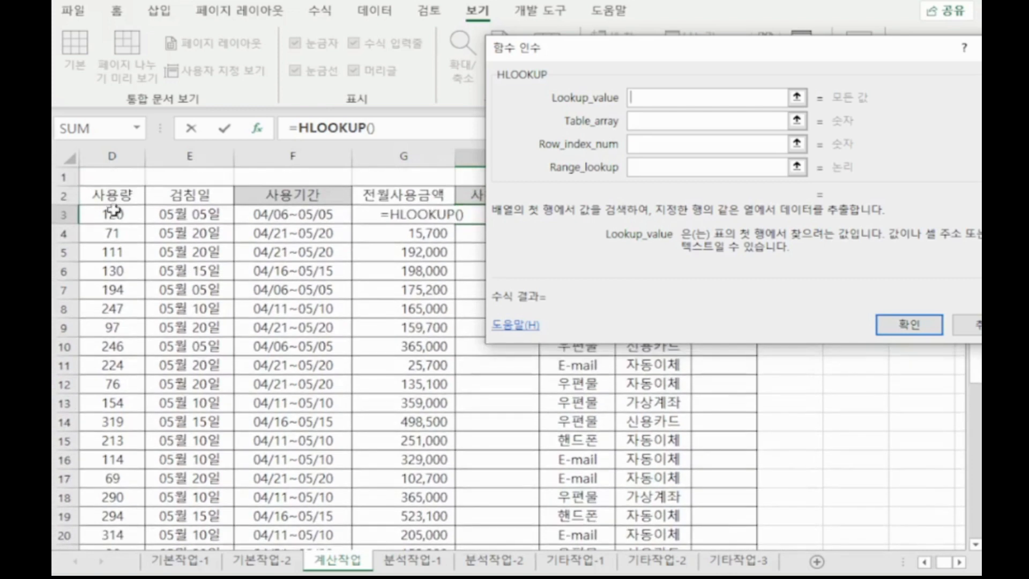
click(112, 204)
scroll(588, 385, down, 4)
drag(587, 385, 803, 459)
drag(580, 387, 808, 386)
drag(578, 422, 788, 459)
scroll(396, 378, up, 4)
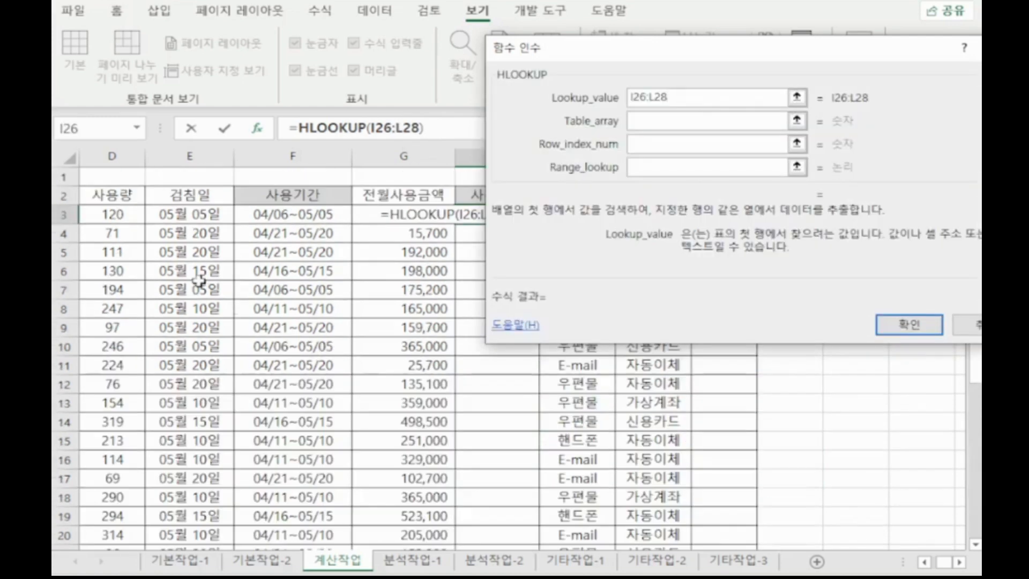
Step: Set the Lookup_value of the HLOOKUP function to D3, the 사용량 in row 3
click(128, 217)
scroll(526, 376, down, 2)
scroll(573, 461, down, 1)
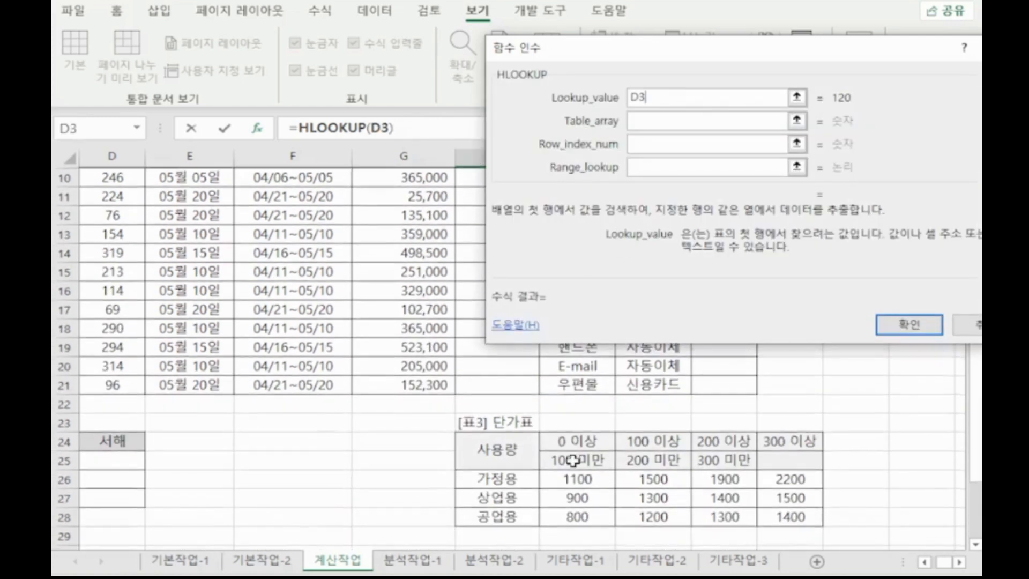
drag(571, 442, 770, 514)
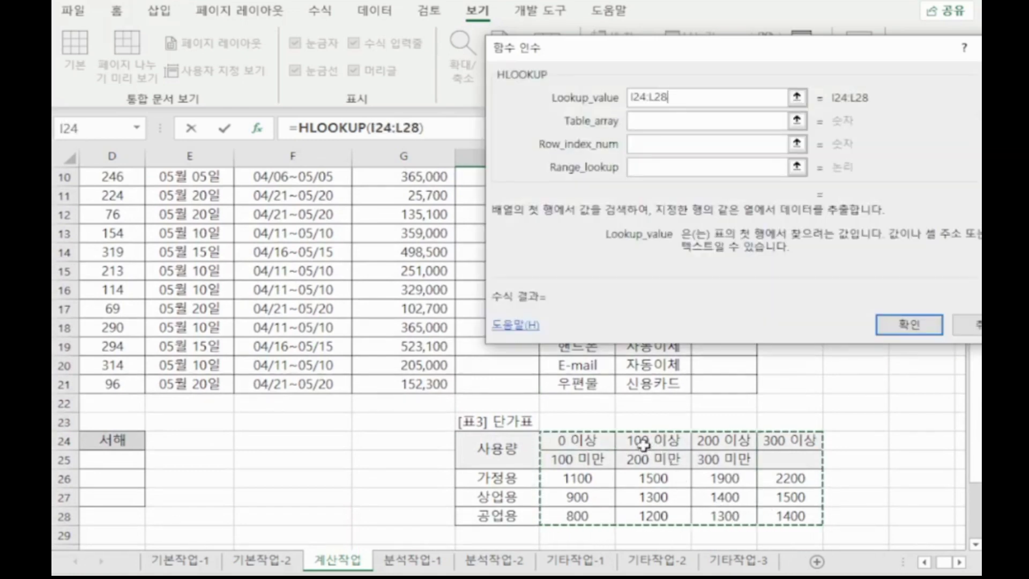
drag(643, 446, 641, 510)
scroll(642, 511, down, 1)
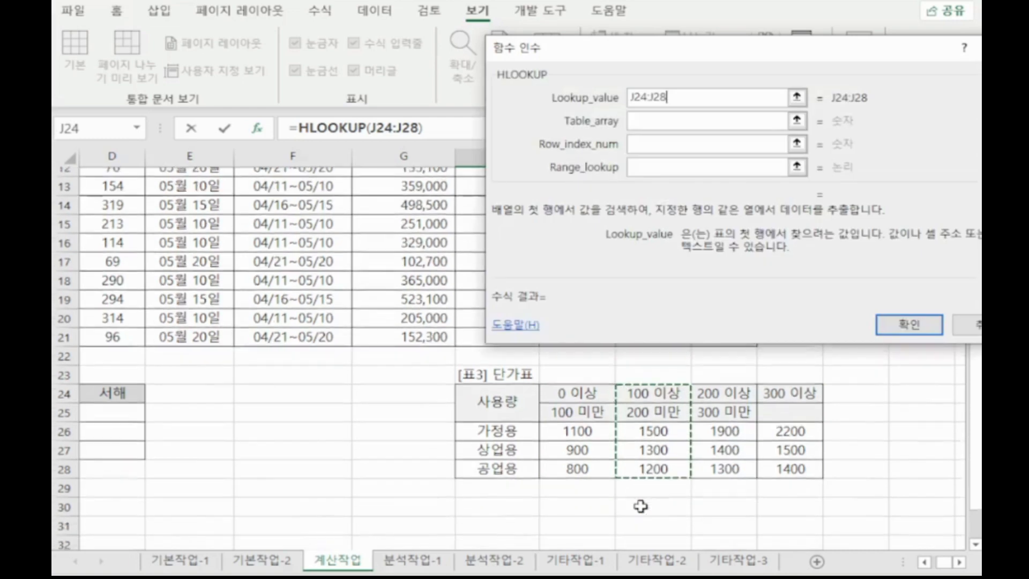
drag(517, 421, 779, 457)
click(664, 427)
click(664, 443)
click(664, 457)
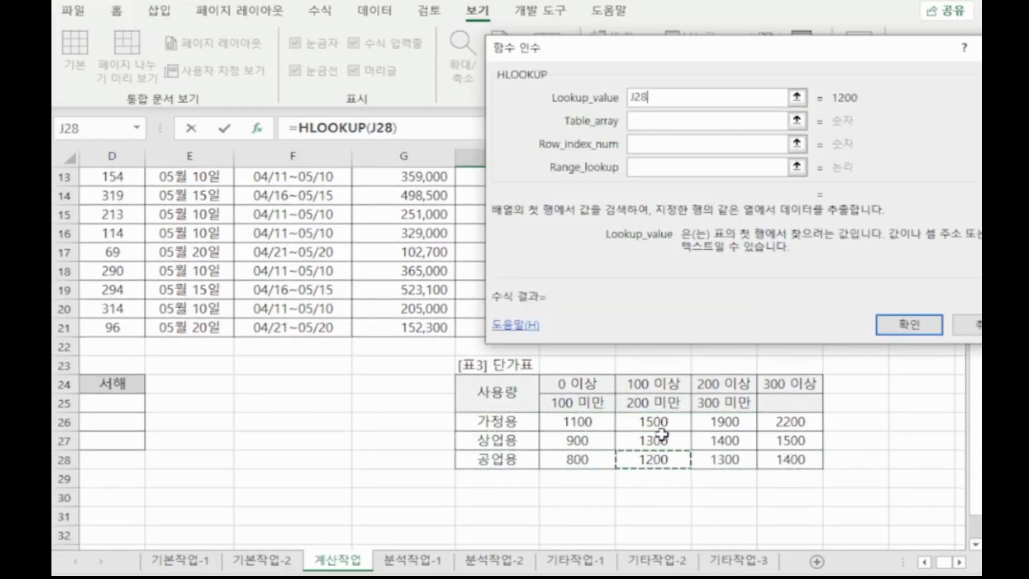
click(654, 423)
scroll(655, 422, up, 4)
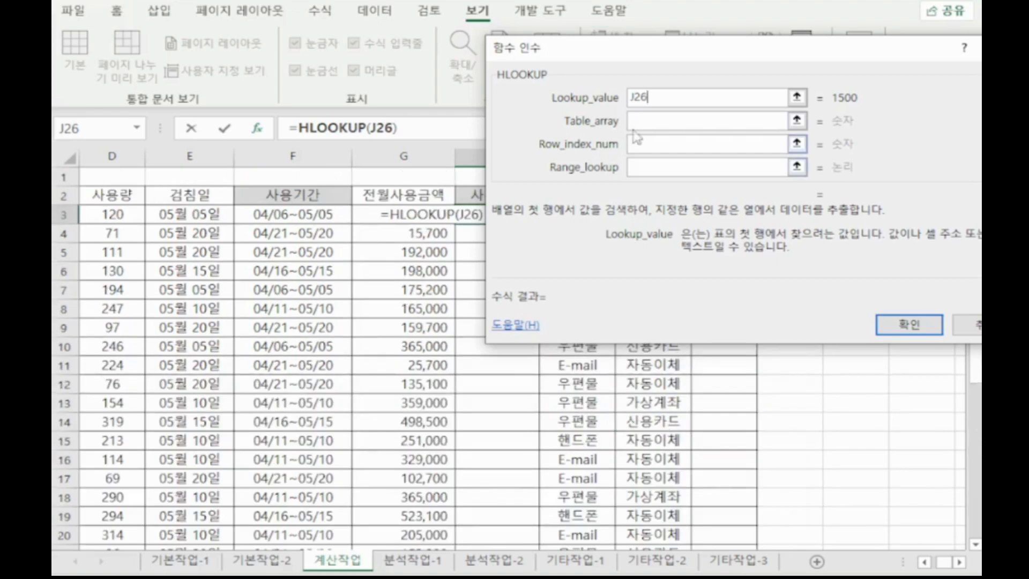
double_click(656, 98)
click(120, 217)
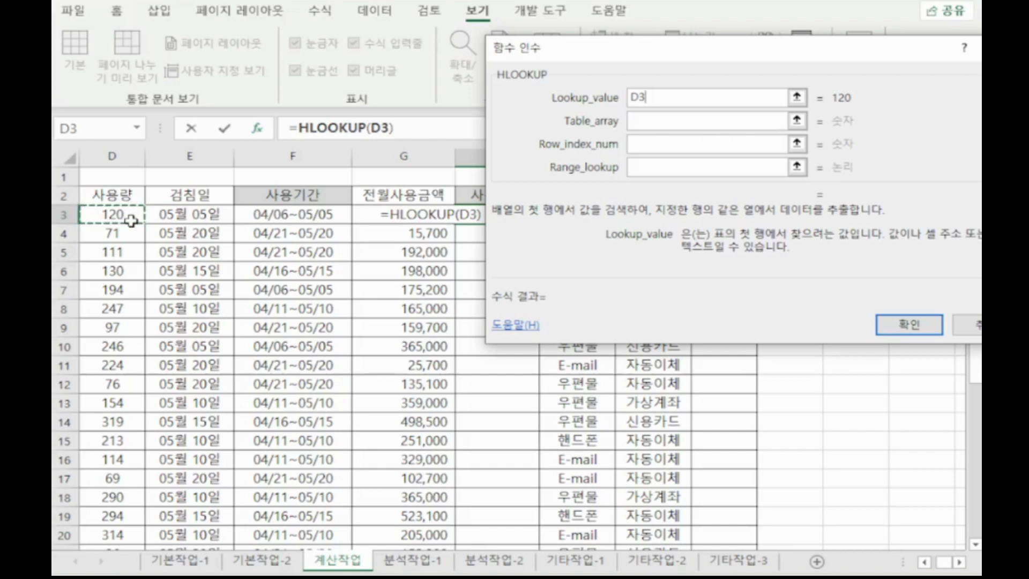
Step: Set the HLOOKUP Table_array to I24:L28, the [표3] 단가표 usage headers and prices
click(641, 122)
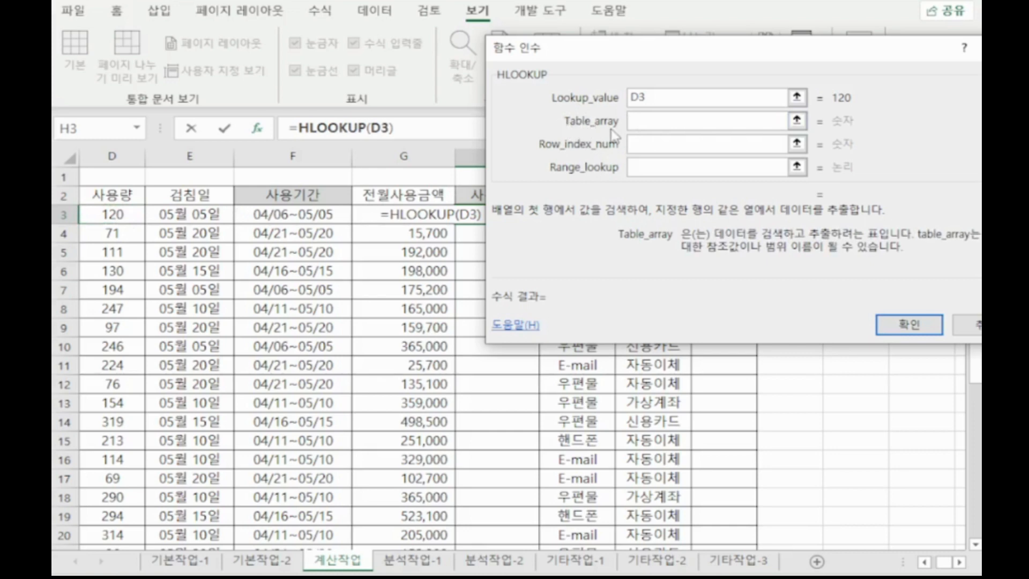
scroll(564, 432, down, 4)
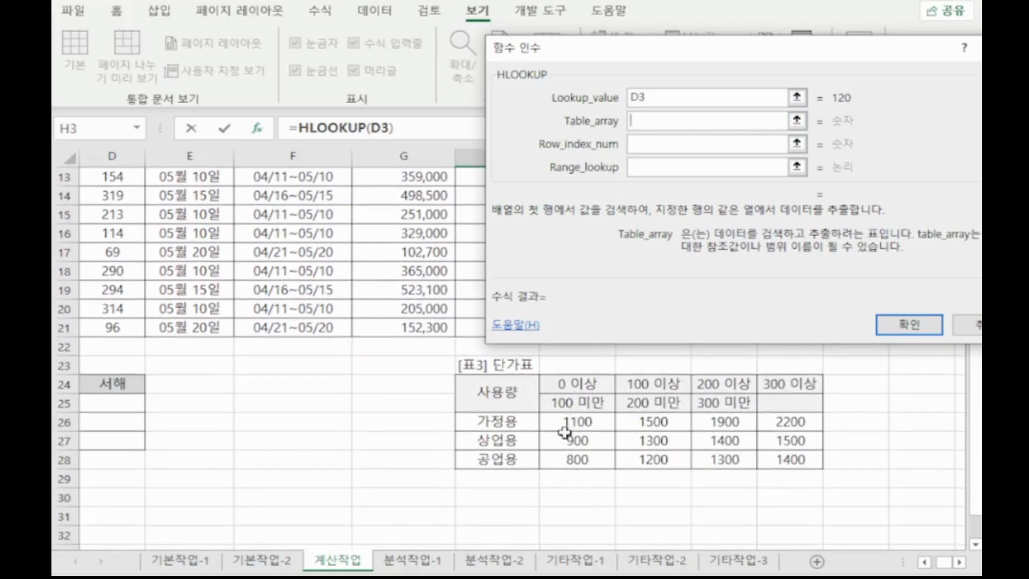
drag(556, 393, 765, 456)
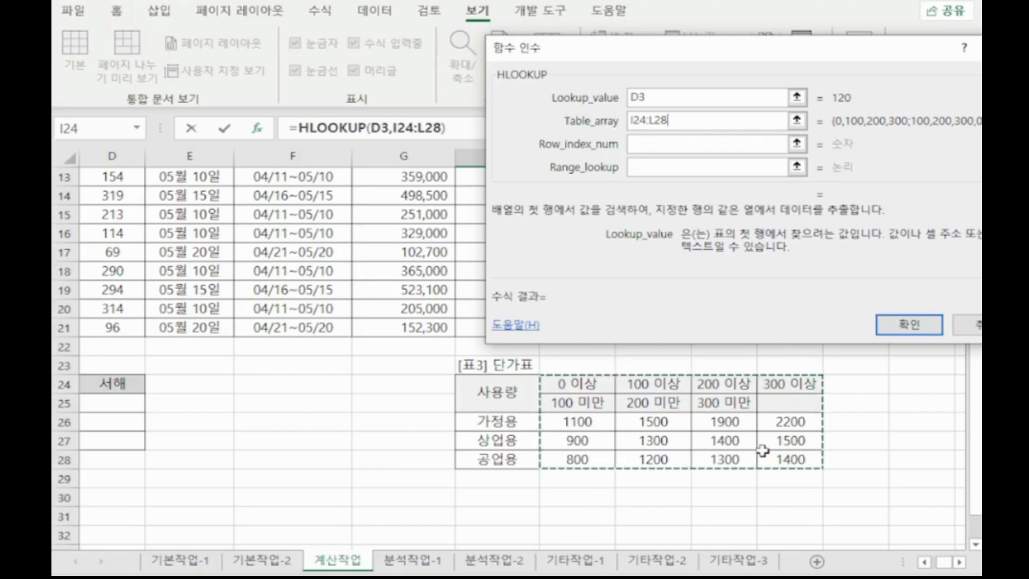
drag(563, 396, 780, 459)
drag(567, 385, 778, 385)
drag(793, 458, 767, 460)
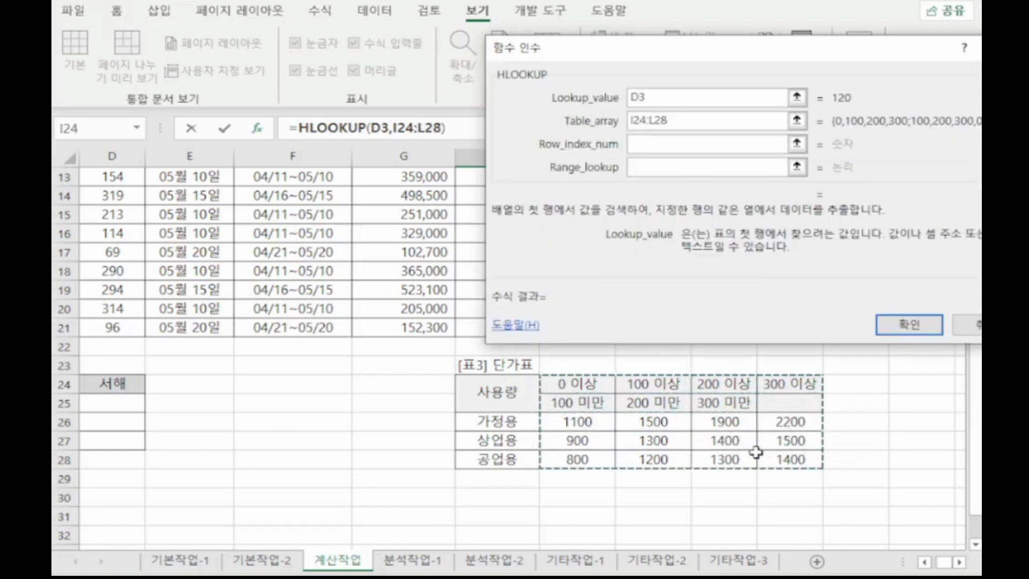
scroll(756, 451, up, 4)
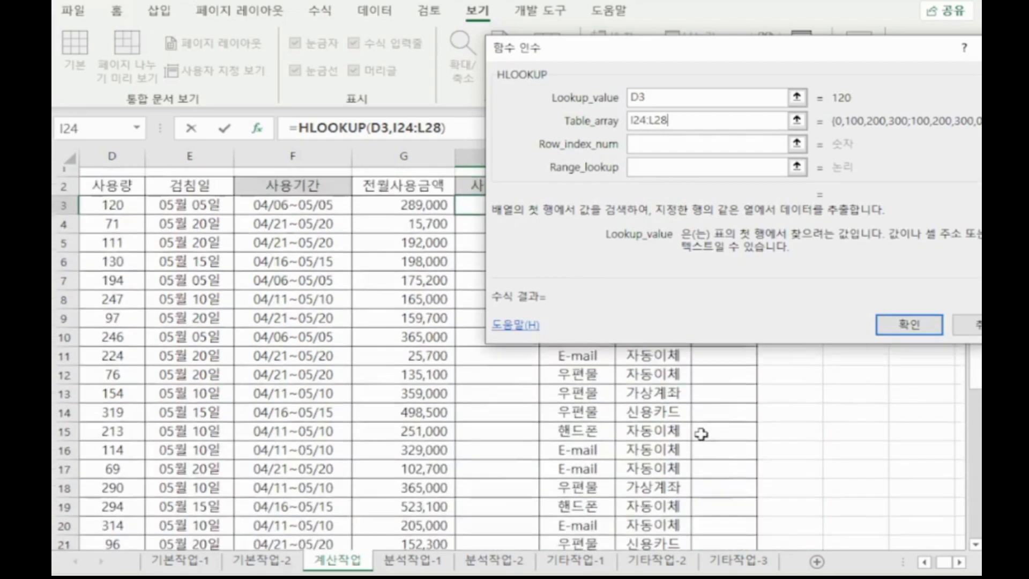
Step: Move the function arguments dialog clear of the 사용금액 column and make the Table_array reference absolute as $I$24:$L$28
drag(614, 50, 699, 35)
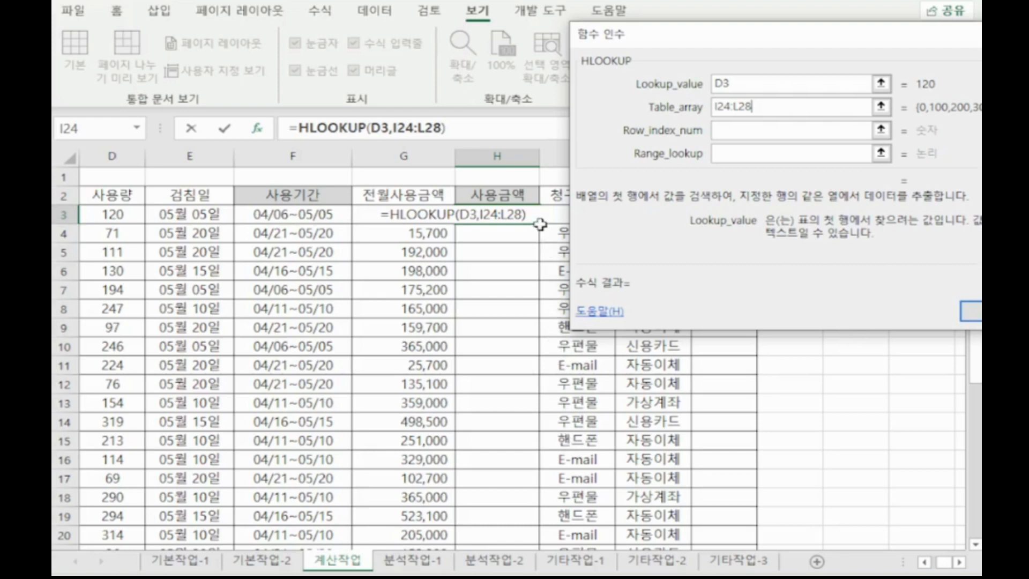
scroll(595, 429, down, 4)
drag(597, 403, 767, 485)
drag(580, 421, 792, 494)
drag(585, 384, 774, 452)
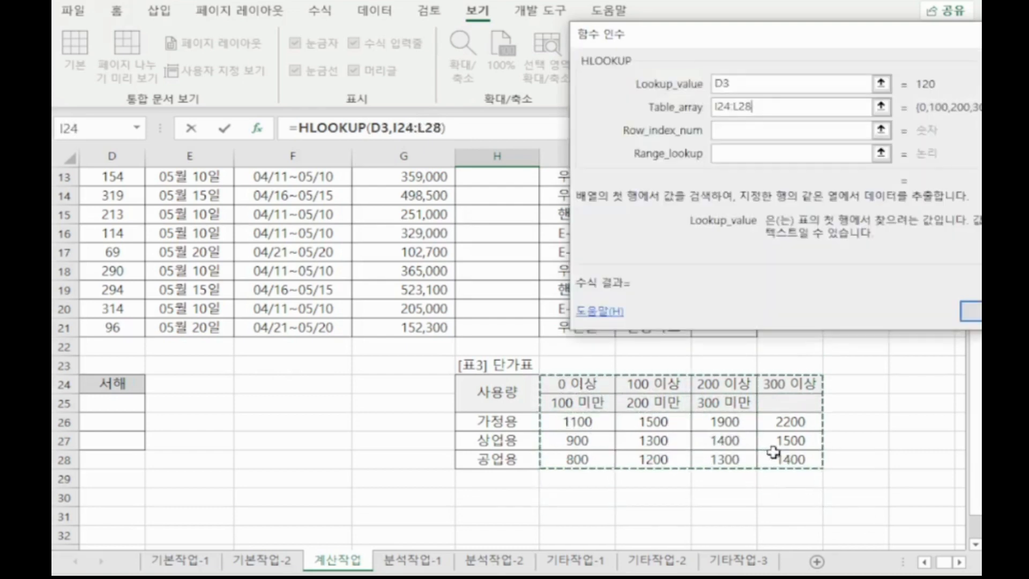
scroll(745, 421, up, 3)
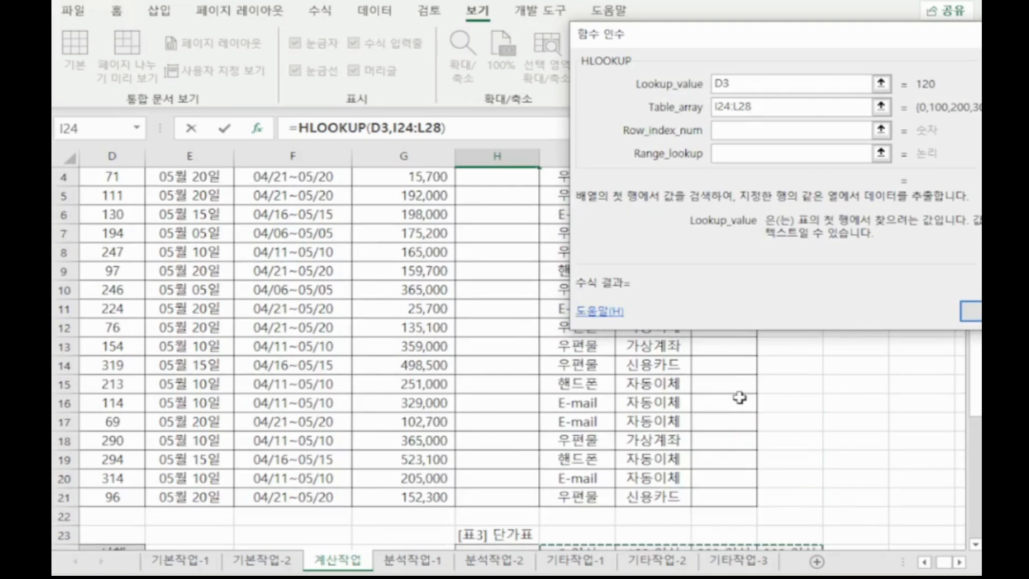
key(F4)
scroll(739, 397, up, 1)
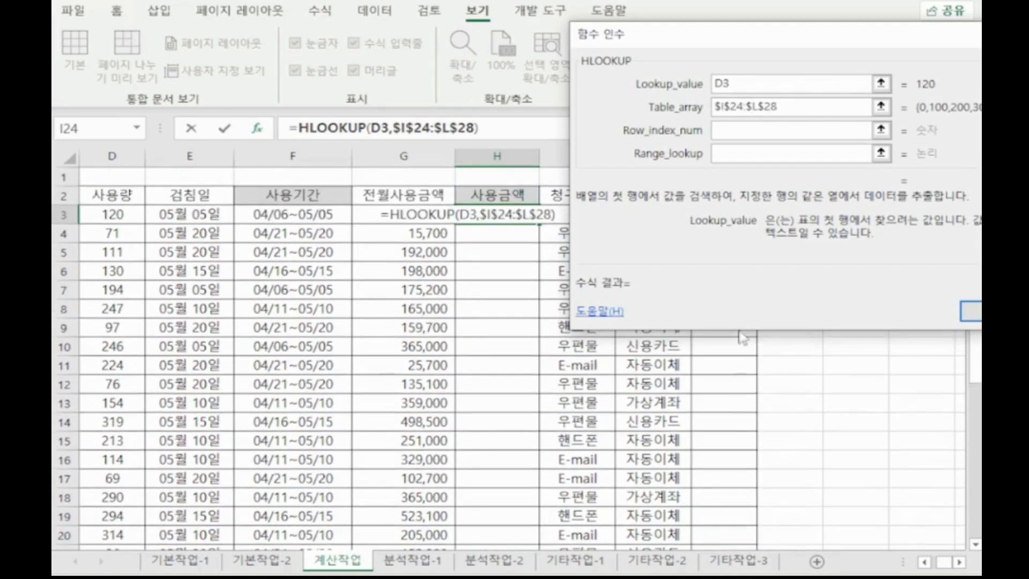
Step: Start the Row_index_num argument and compare the 업종 column of [표1] with the row labels of the 단가표
click(745, 133)
scroll(752, 169, down, 2)
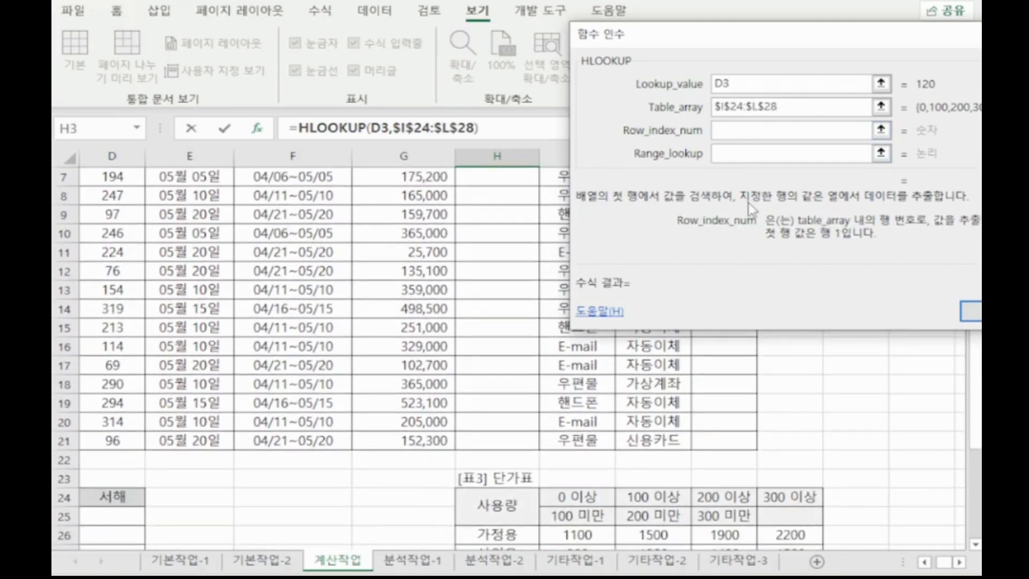
scroll(751, 209, down, 1)
scroll(696, 268, up, 1)
scroll(660, 346, down, 3)
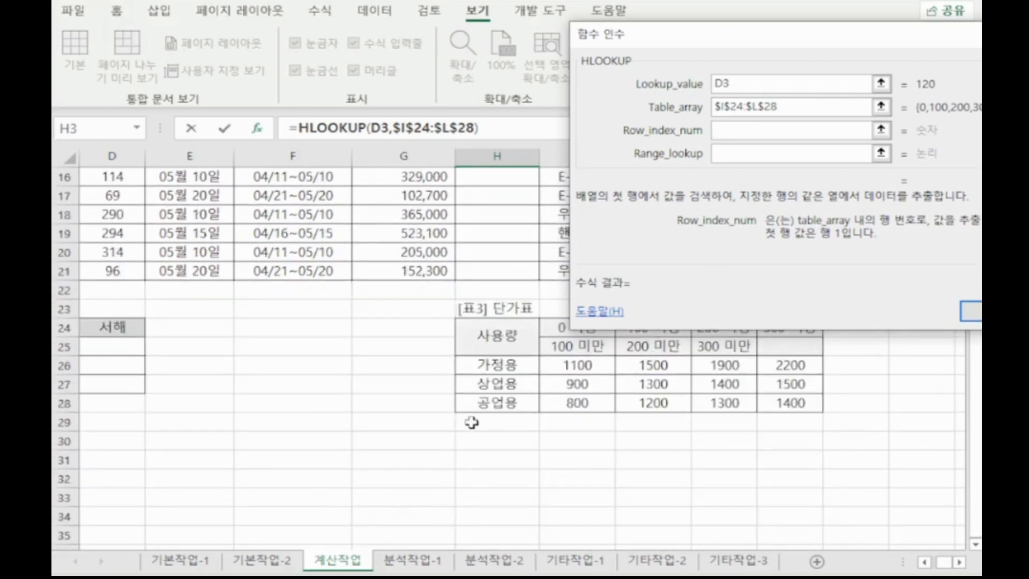
scroll(274, 329, up, 5)
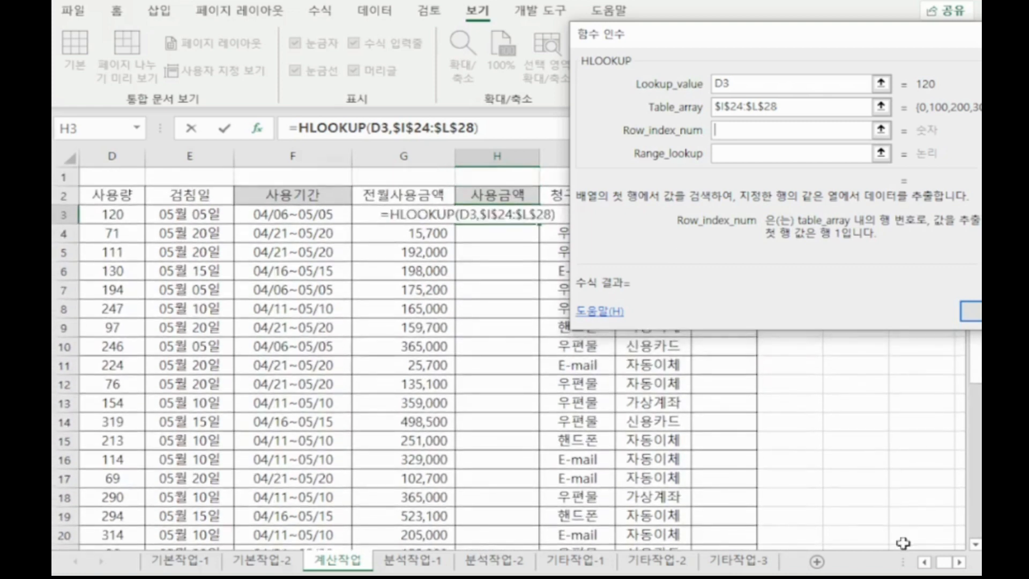
scroll(223, 346, left, 3)
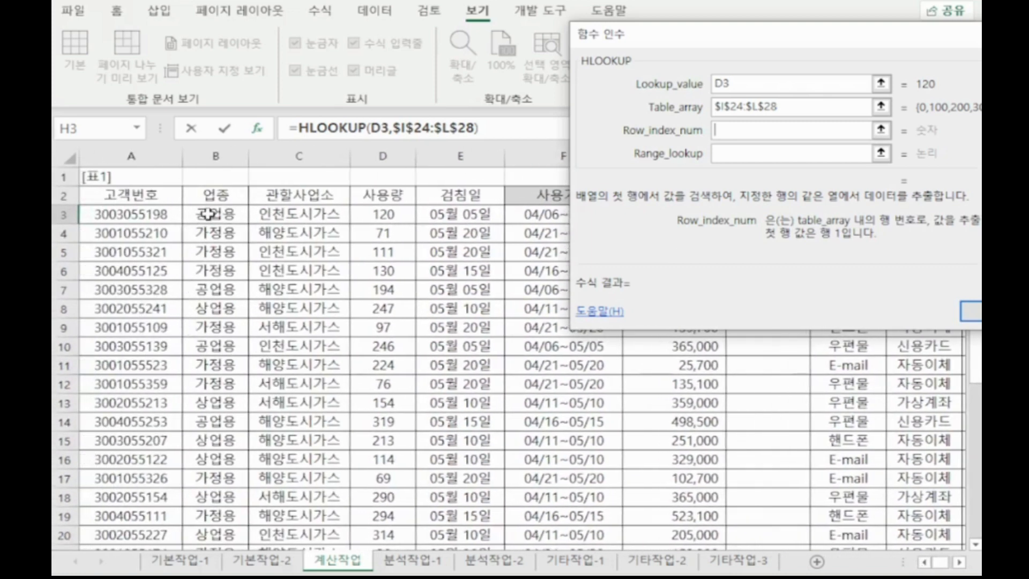
scroll(843, 412, down, 4)
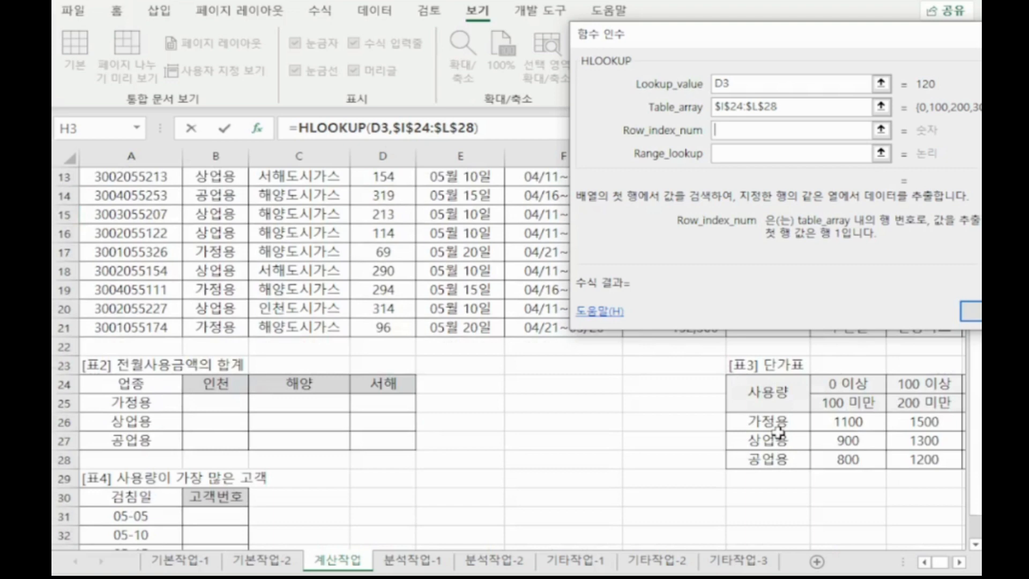
scroll(780, 431, up, 4)
scroll(813, 488, down, 3)
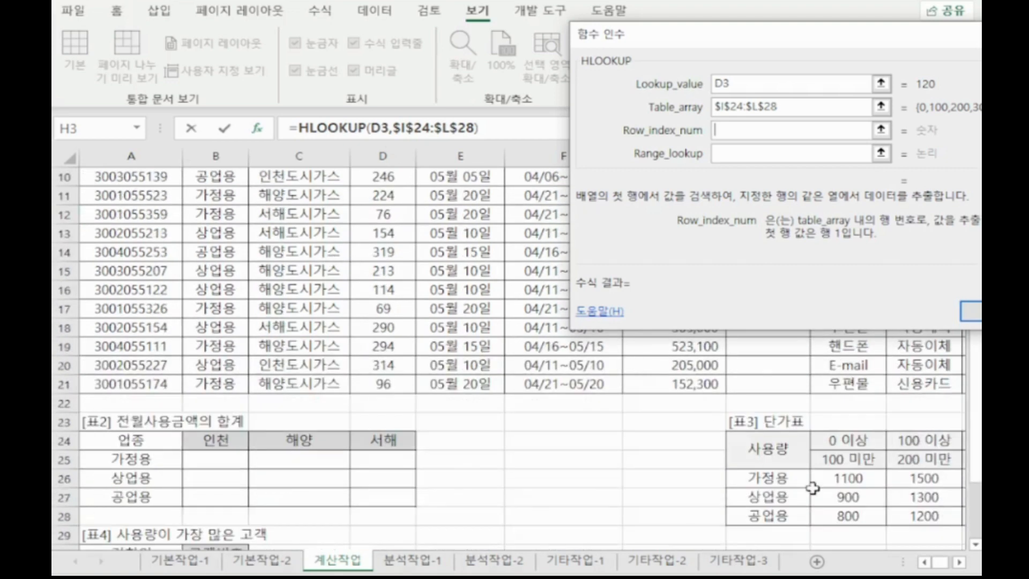
drag(790, 478, 786, 514)
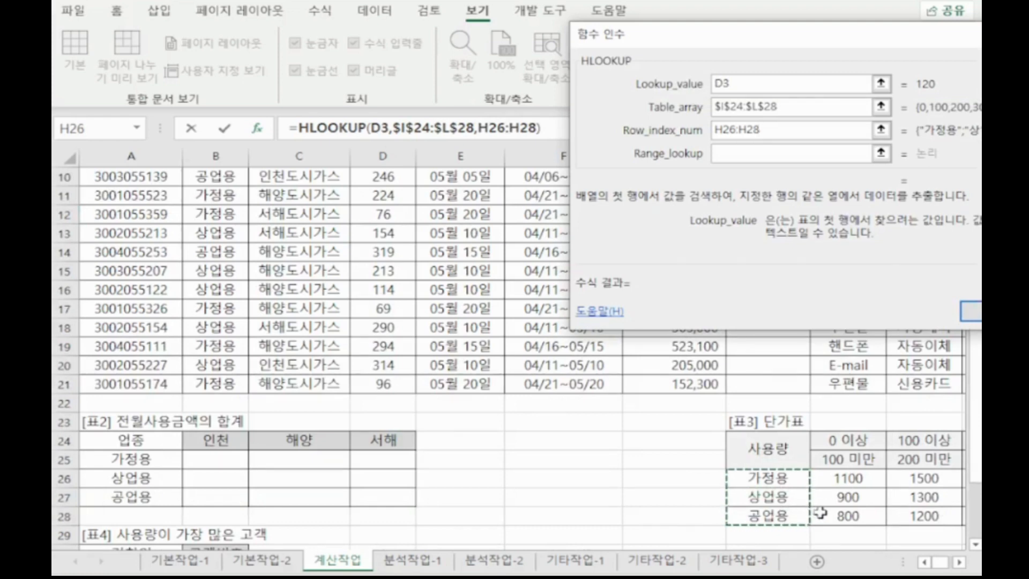
drag(838, 438, 842, 516)
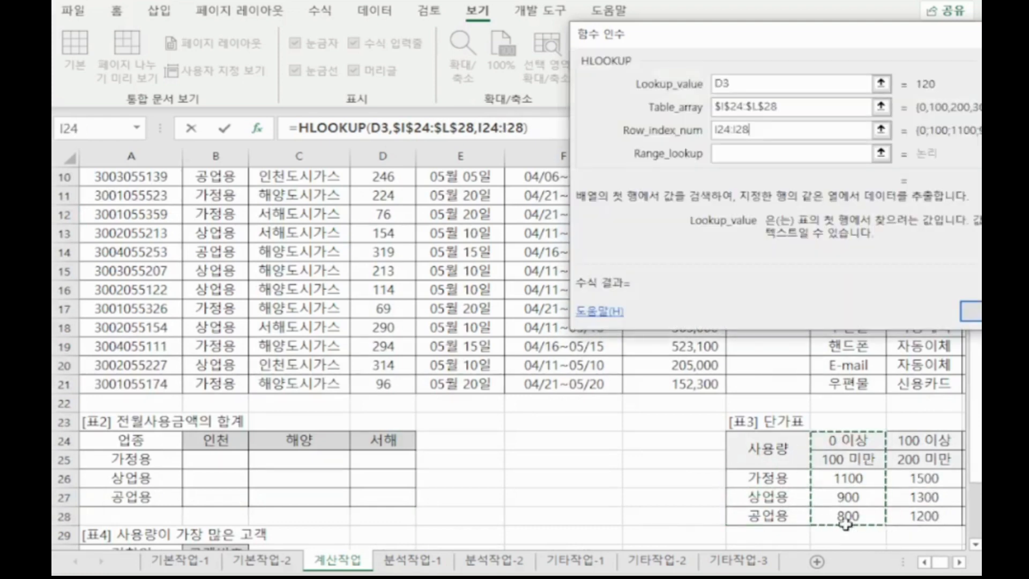
click(840, 516)
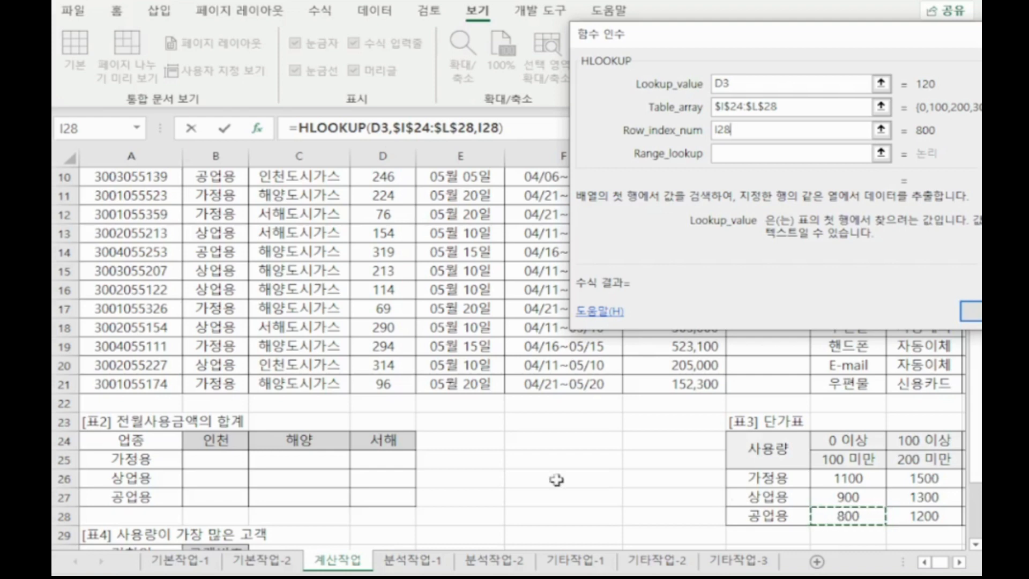
drag(772, 480, 782, 515)
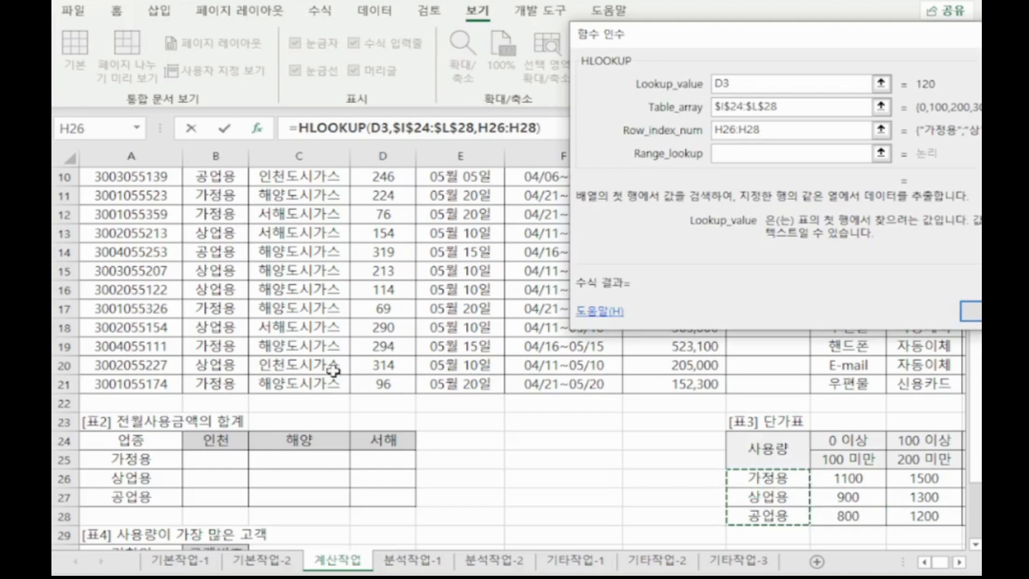
scroll(338, 368, up, 3)
scroll(423, 308, down, 3)
scroll(771, 482, down, 1)
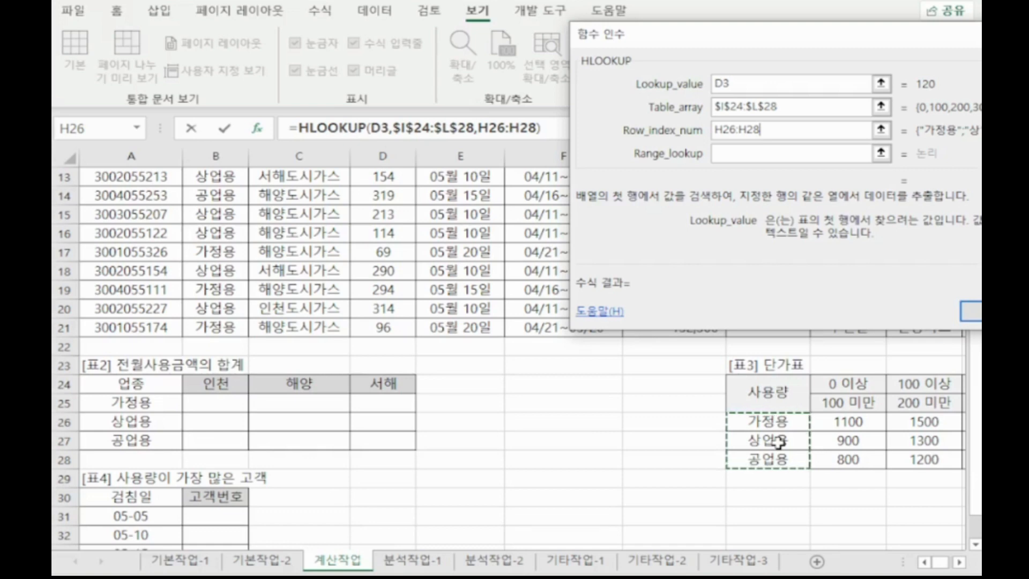
click(847, 421)
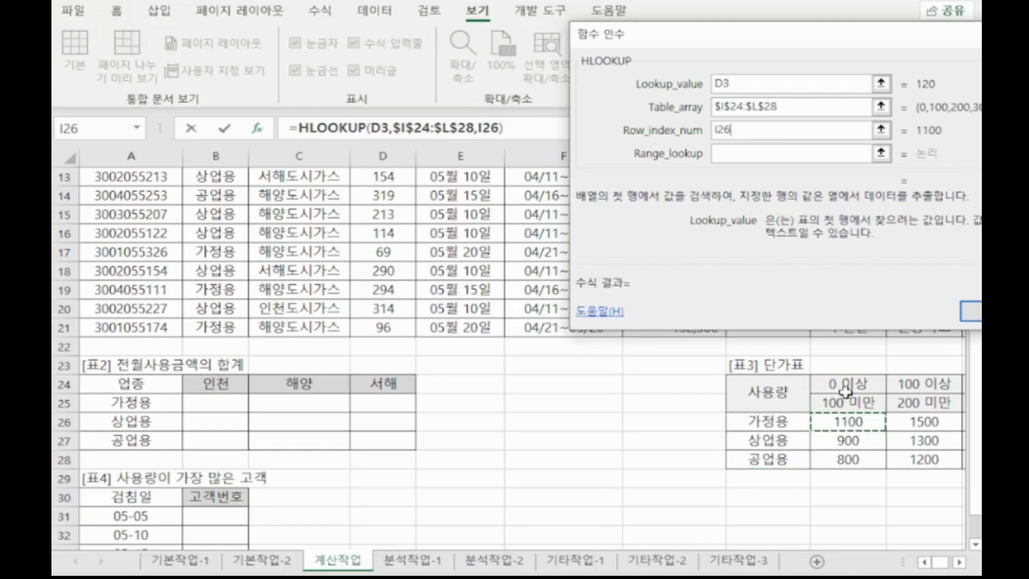
click(753, 152)
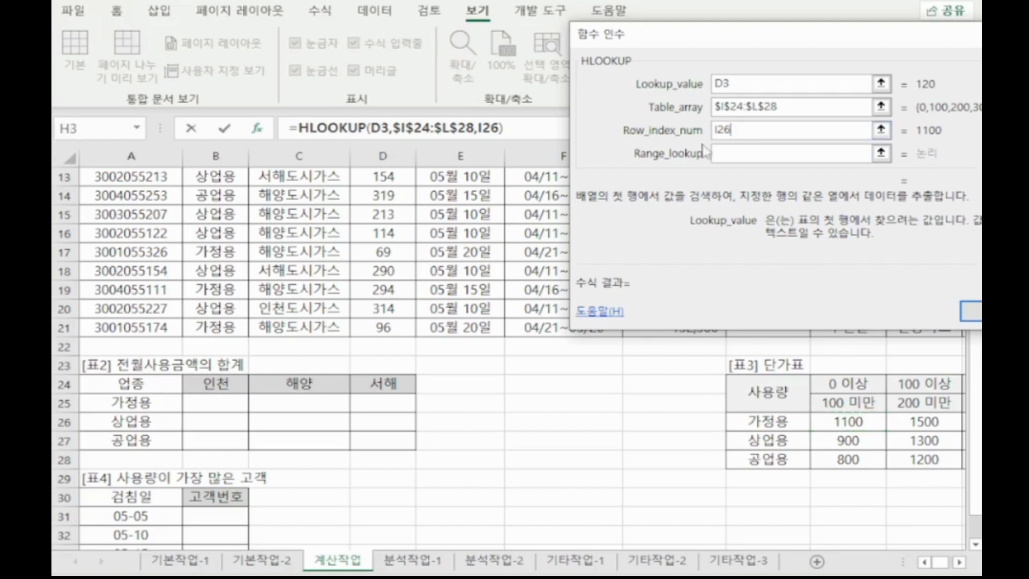
Step: Set the HLOOKUP Row_index_num to match()+2 so the row number comes from a nested MATCH
drag(768, 129, 553, 121)
text(match()+2)
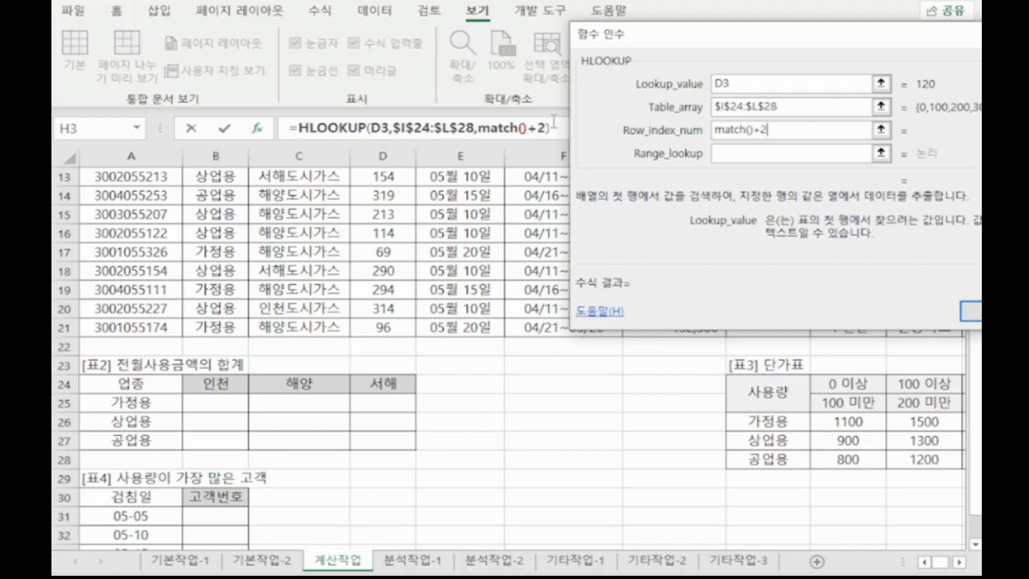
scroll(843, 380, down, 1)
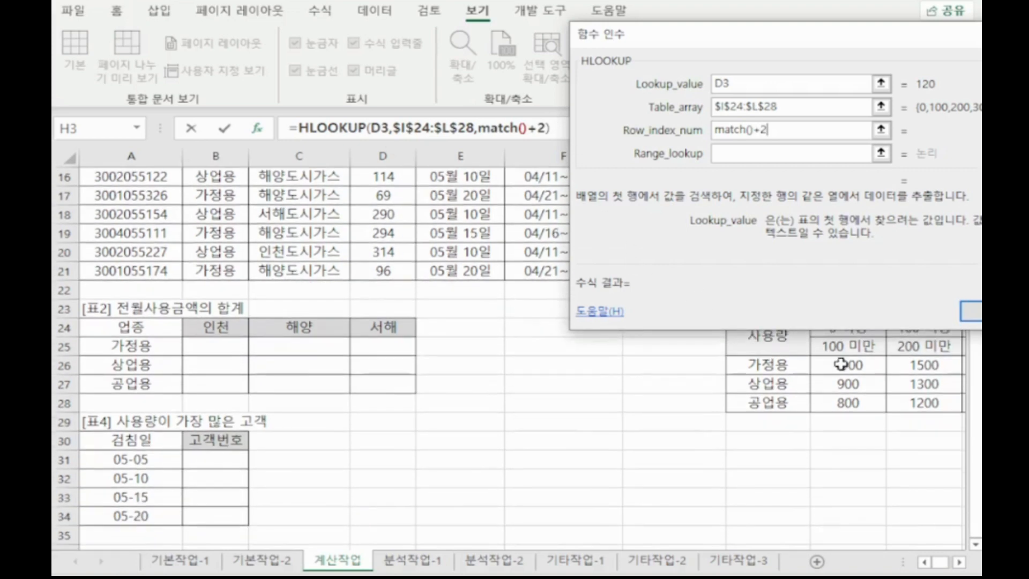
scroll(843, 380, up, 1)
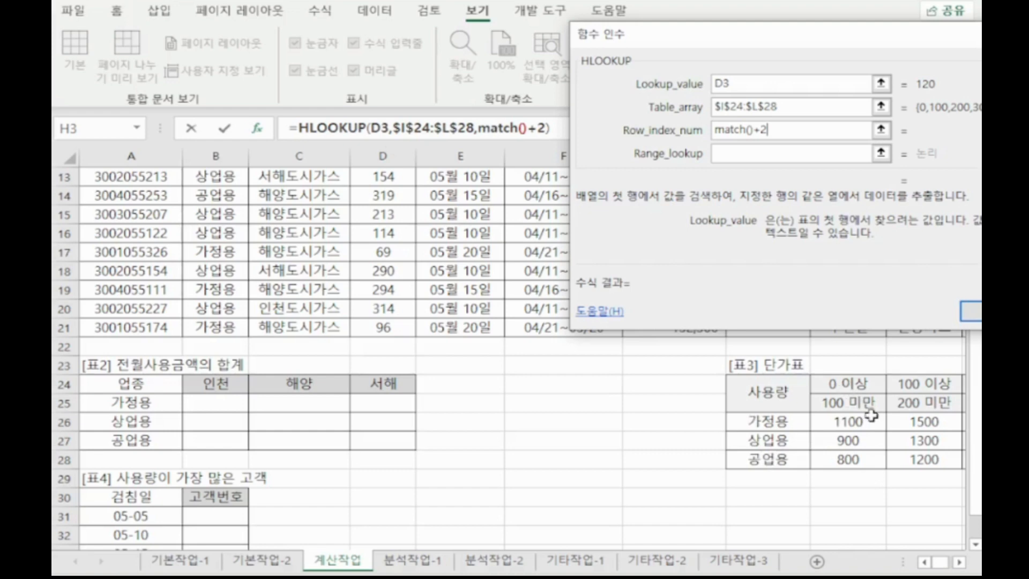
Step: Open the arguments of the nested MATCH function and set its Lookup_value to B3, the 업종 in row 3
click(497, 134)
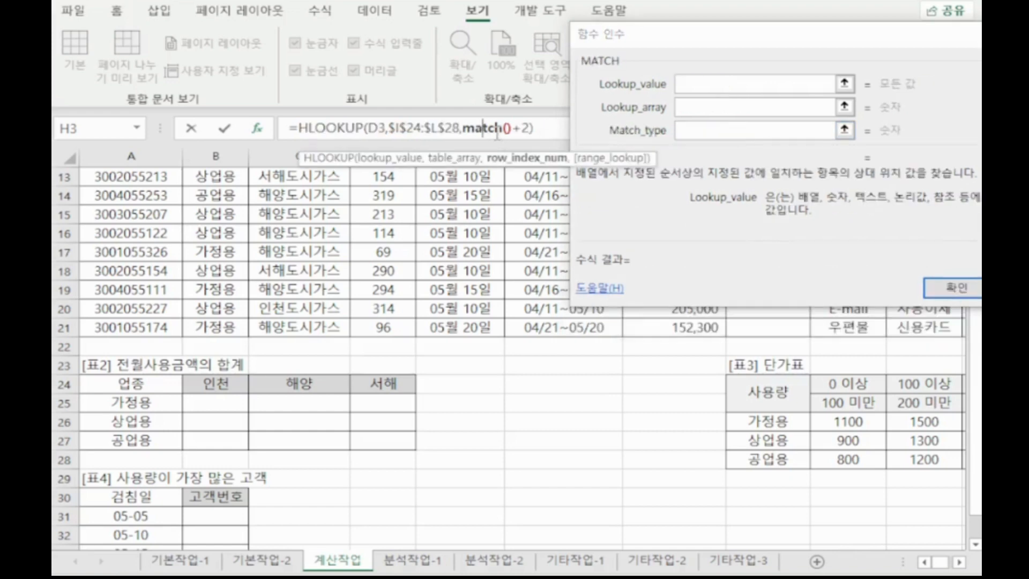
click(714, 84)
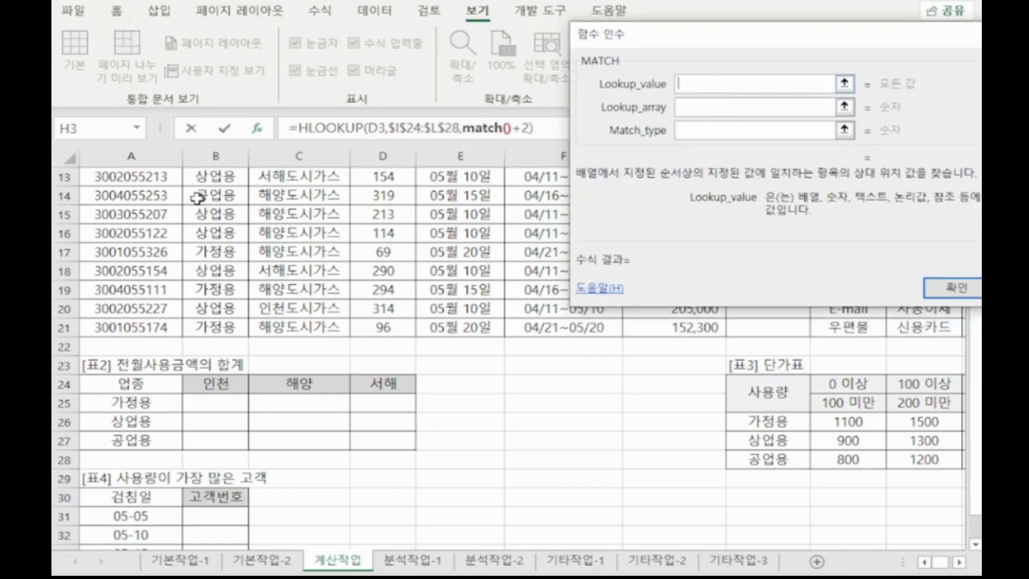
scroll(207, 195, up, 4)
click(212, 214)
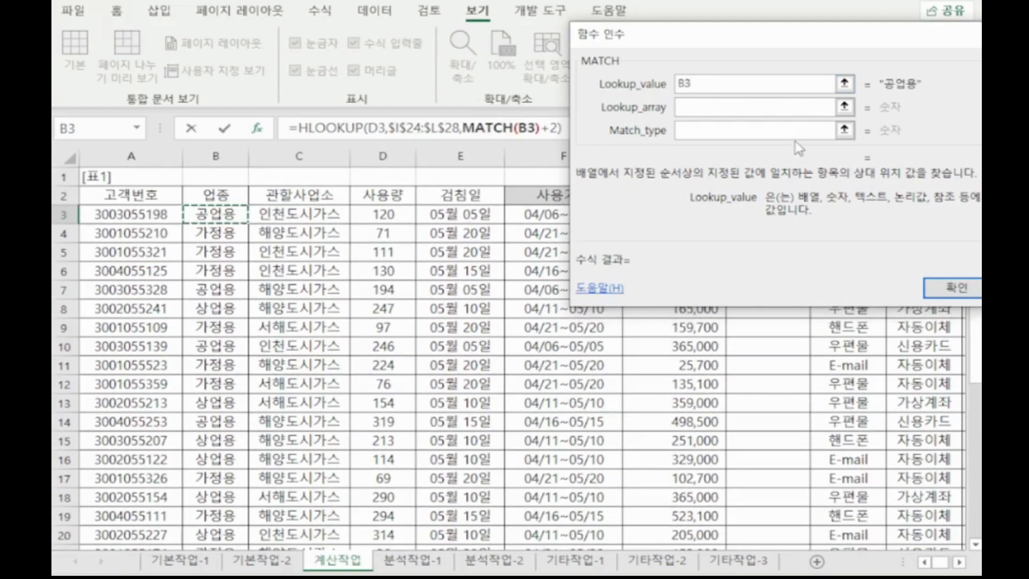
Step: Set the MATCH Lookup_array to H26:H28, the 업종 labels of the 단가표
scroll(798, 152, down, 2)
click(730, 110)
scroll(792, 422, down, 2)
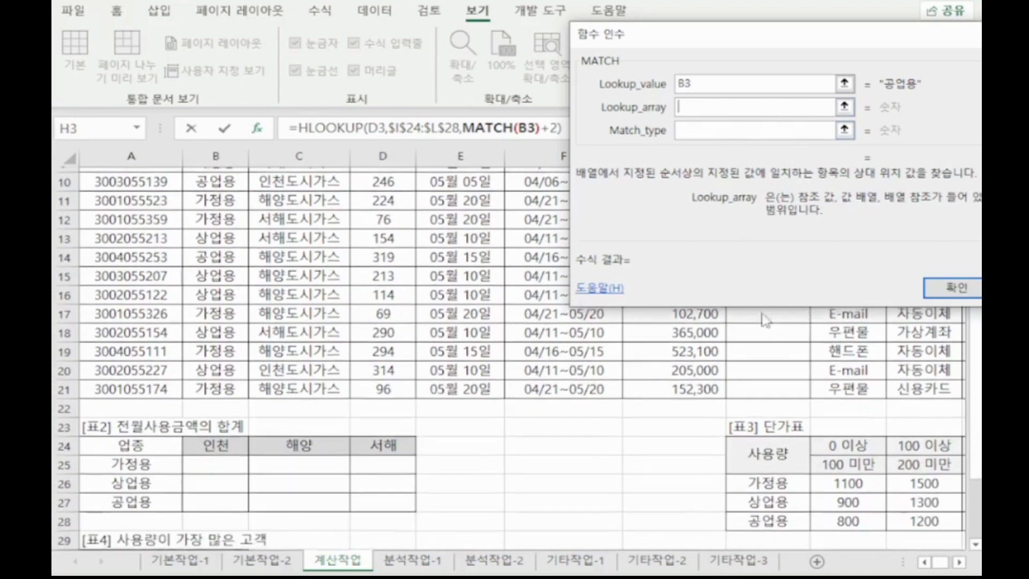
drag(791, 422, 788, 459)
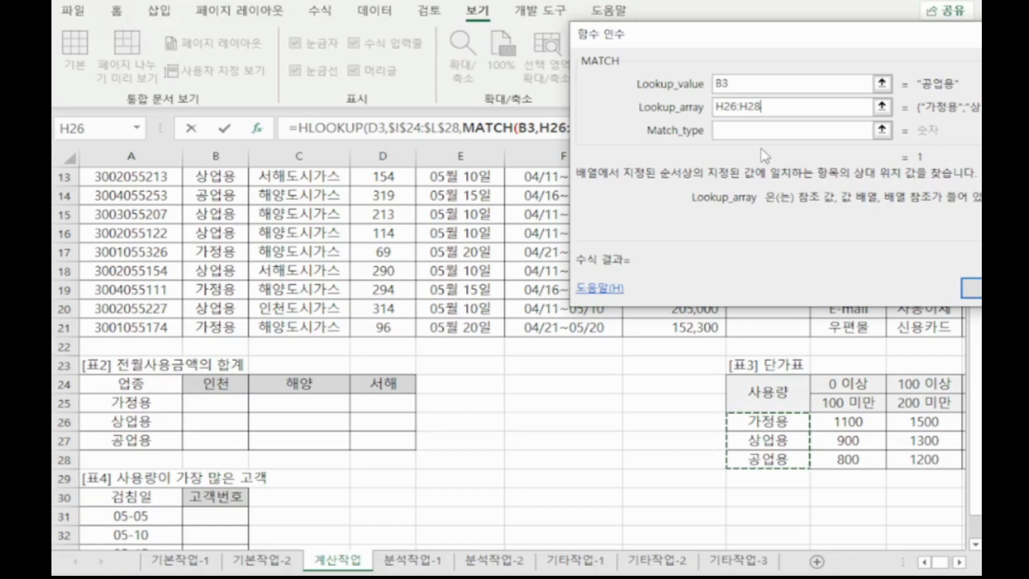
Step: Make the MATCH Lookup_array absolute as $H$26:$H$28 and set Match_type to 0 for an exact match
key(F4)
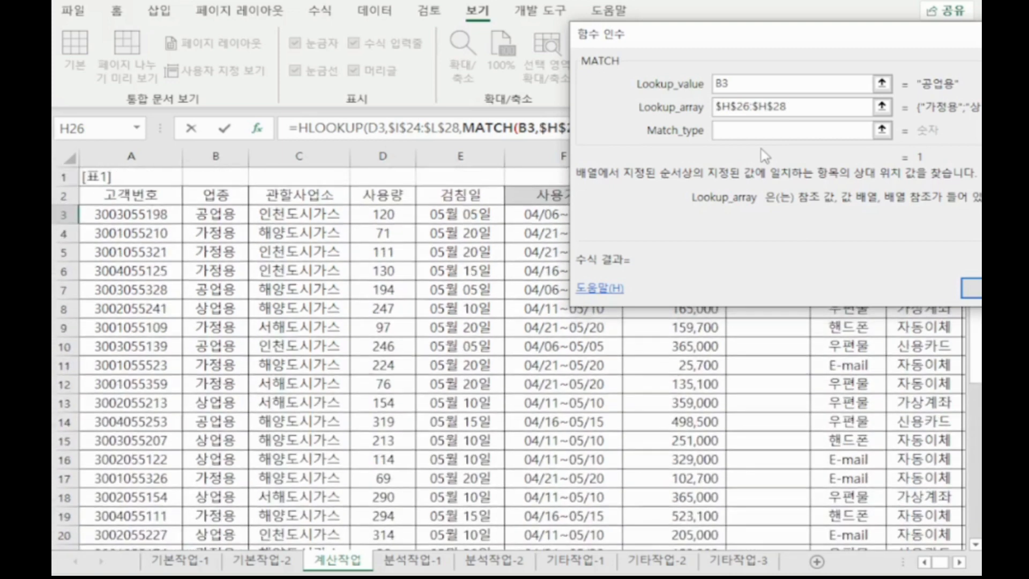
click(761, 131)
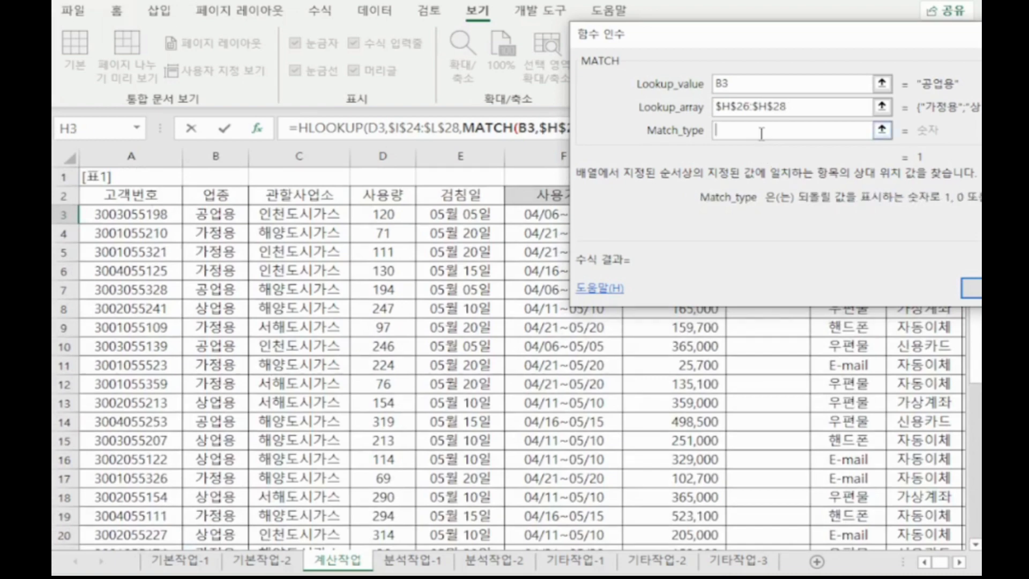
scroll(482, 268, down, 2)
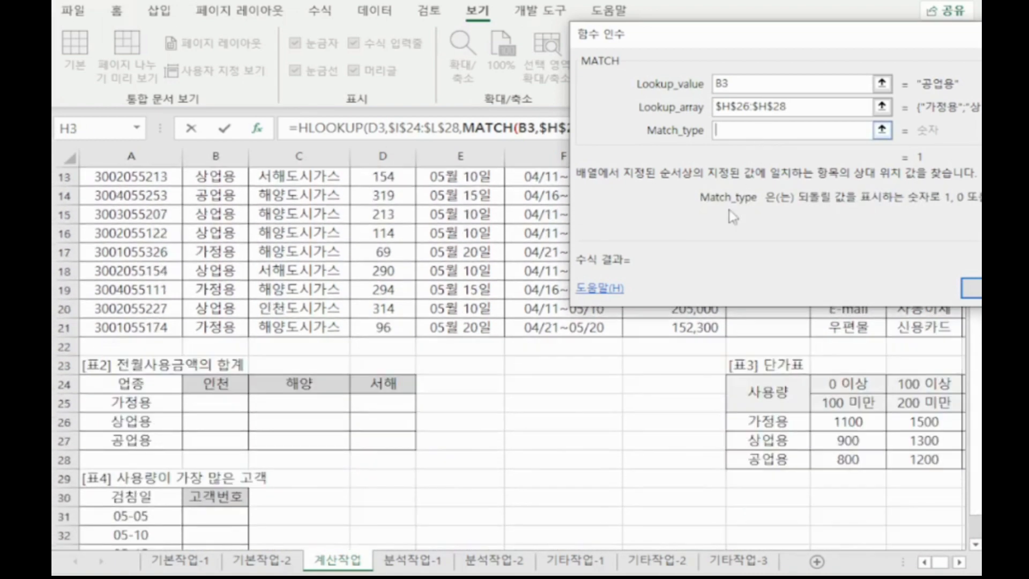
scroll(447, 298, up, 4)
scroll(223, 224, down, 4)
text(0)
scroll(747, 156, up, 1)
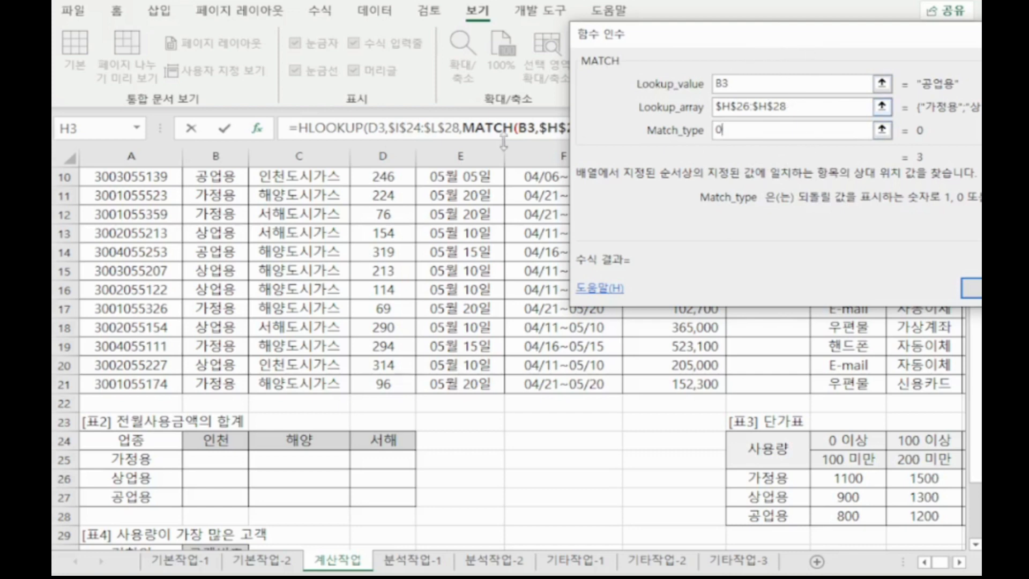
Step: Return to the HLOOKUP arguments, leave Range_lookup empty for an approximate match, and enter the formula in H3
click(344, 130)
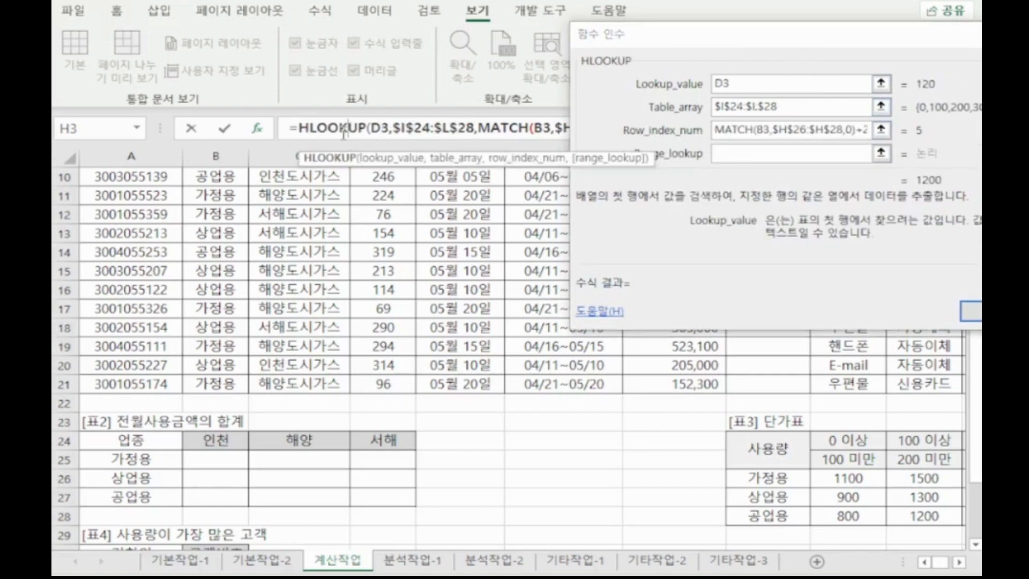
click(734, 154)
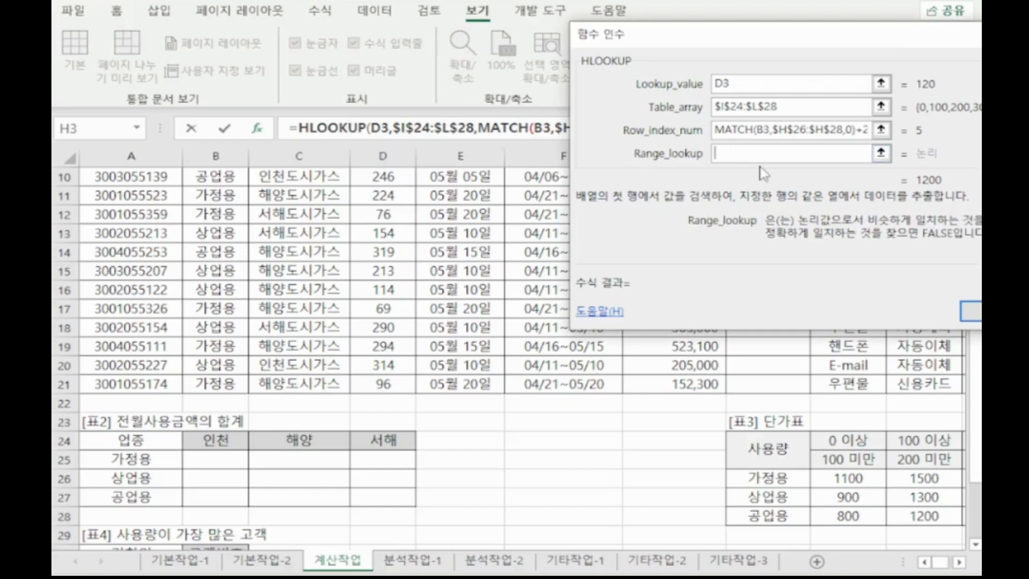
scroll(763, 174, up, 3)
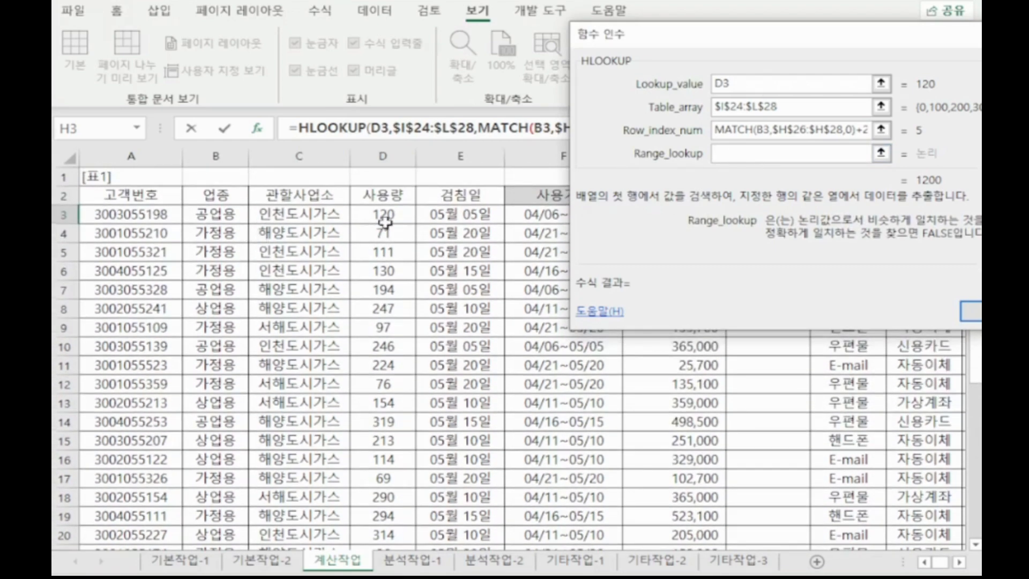
scroll(817, 397, down, 3)
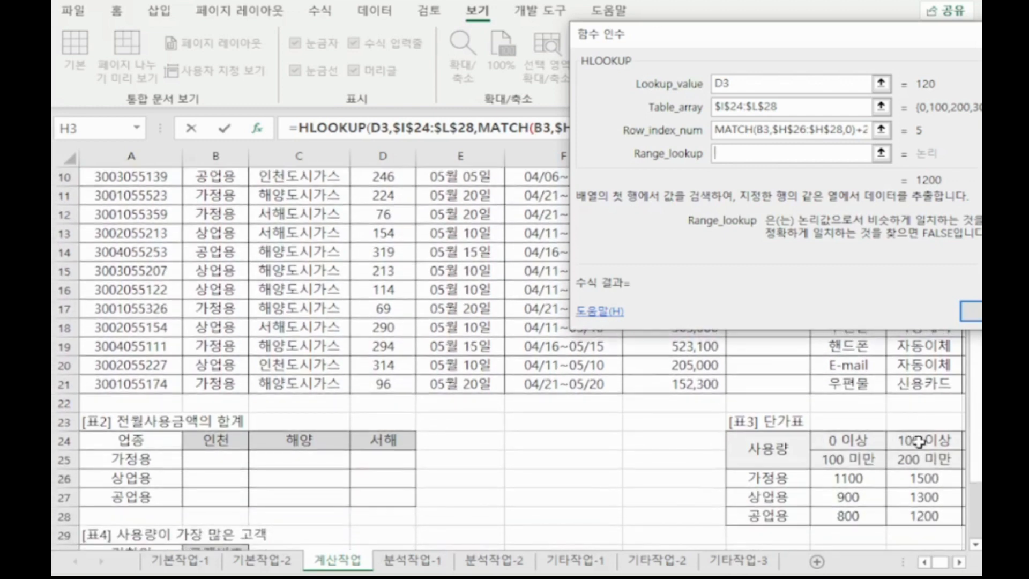
drag(766, 39, 562, 9)
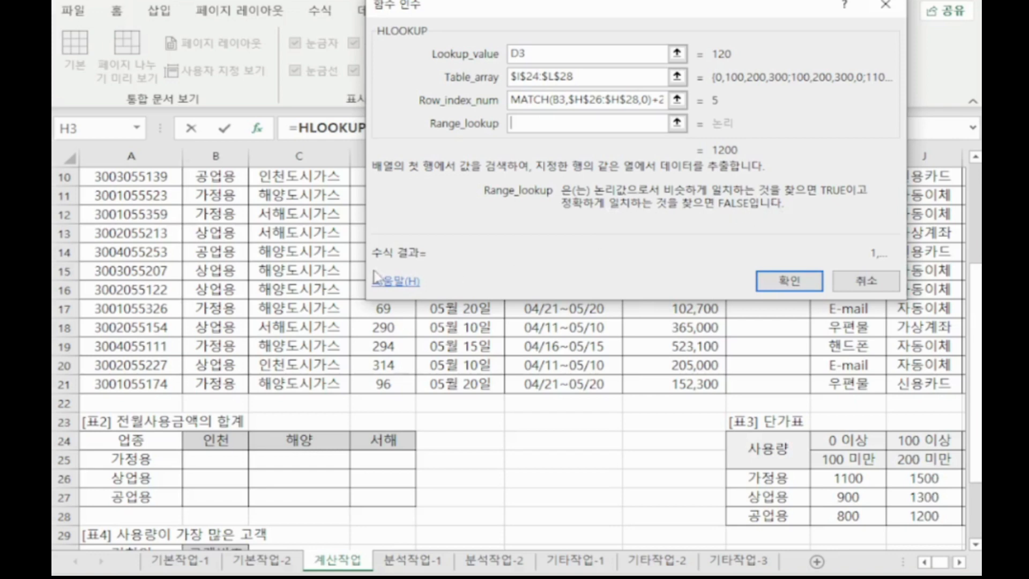
scroll(331, 250, up, 3)
scroll(677, 399, down, 4)
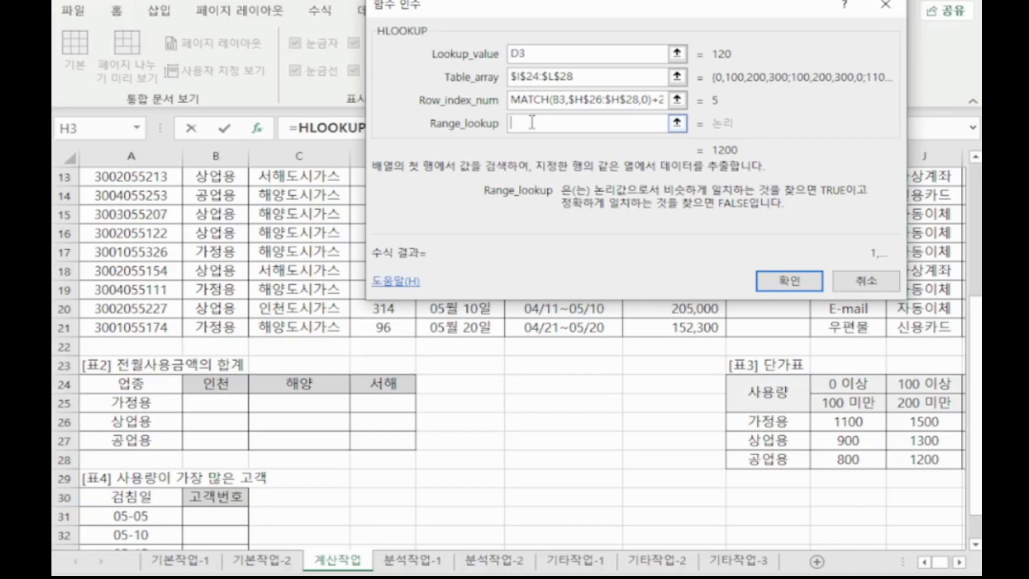
click(784, 280)
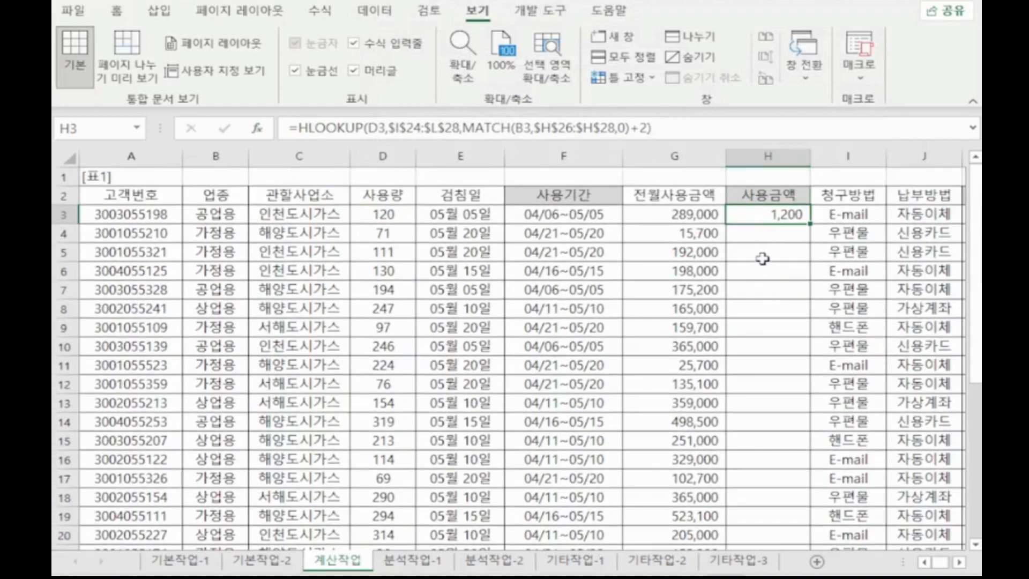
Step: Check H3 against the 단가표, multiply its HLOOKUP formula by the 사용량 in D3, and fill it down the 사용금액 column
scroll(837, 420, down, 2)
scroll(836, 420, down, 2)
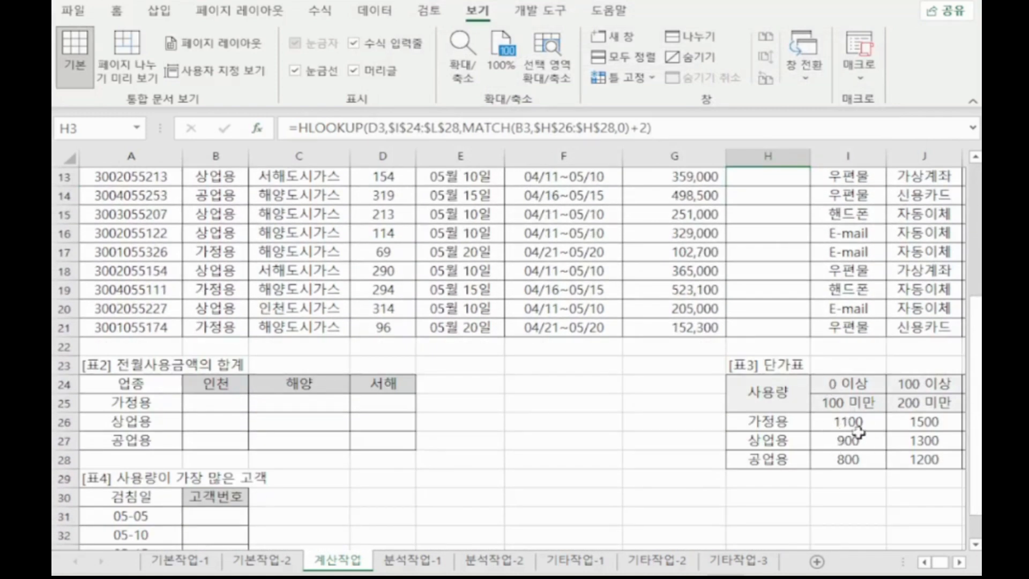
scroll(857, 428, up, 4)
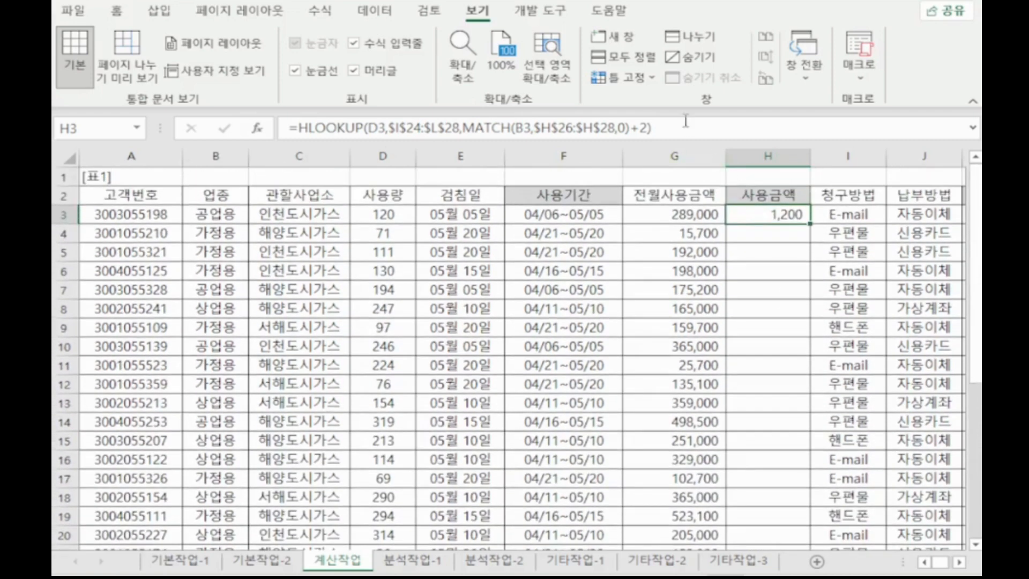
click(686, 126)
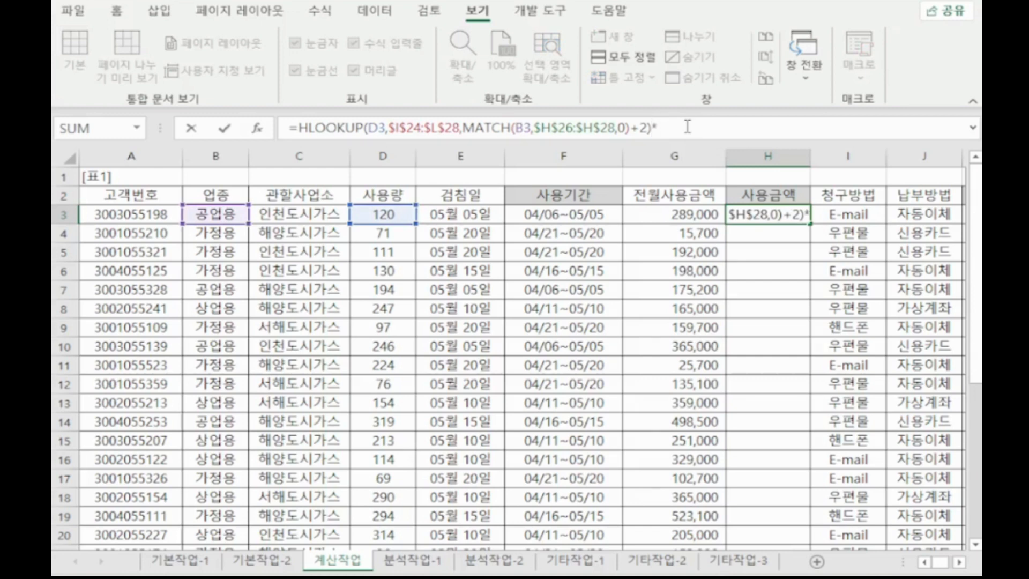
click(366, 214)
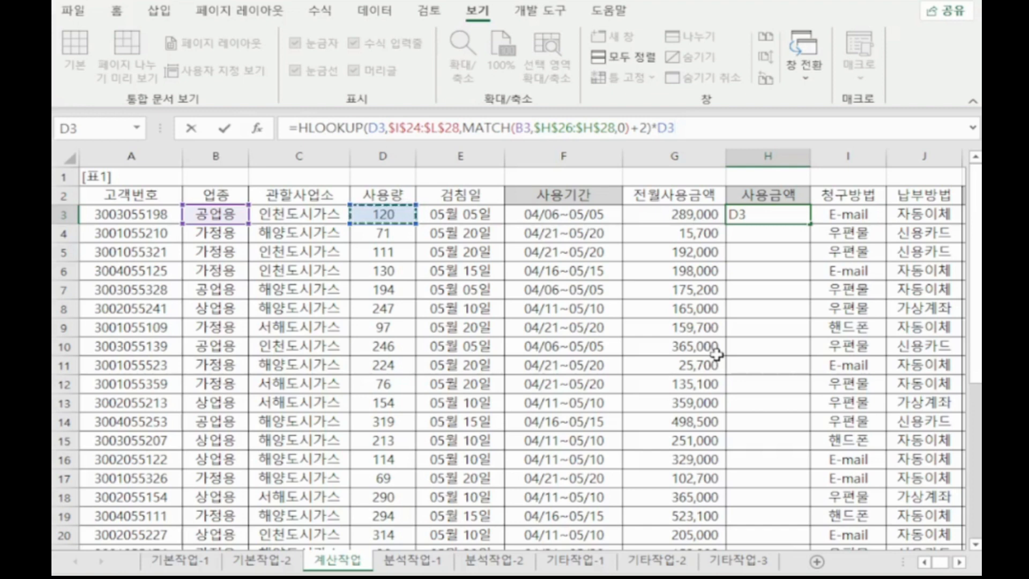
key(Return)
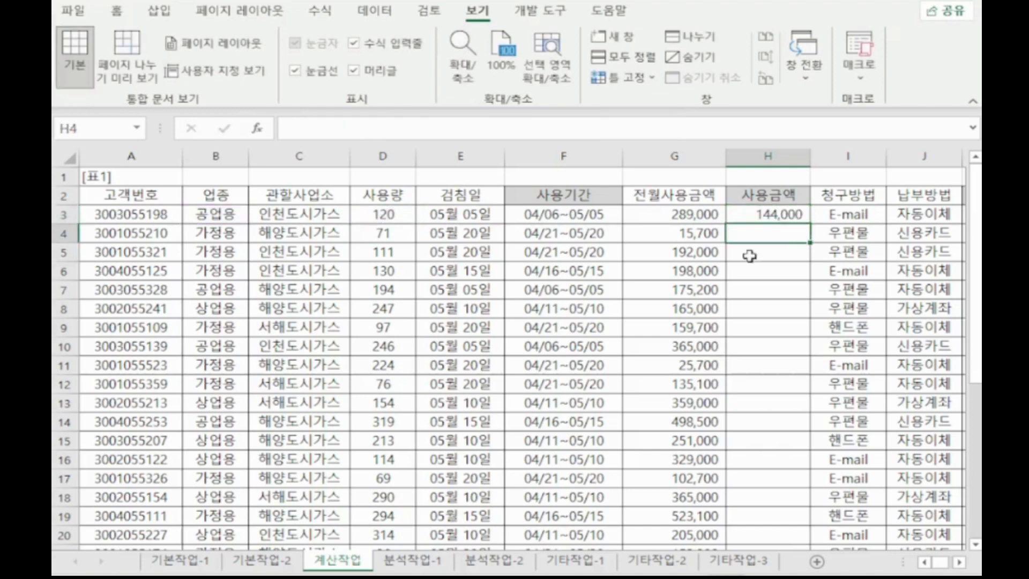
click(783, 214)
double_click(808, 223)
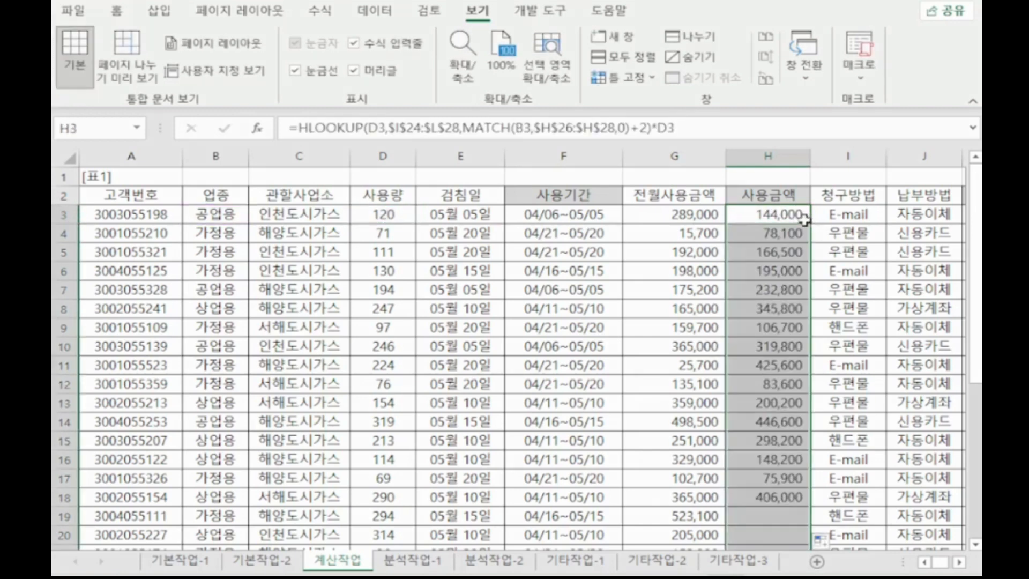